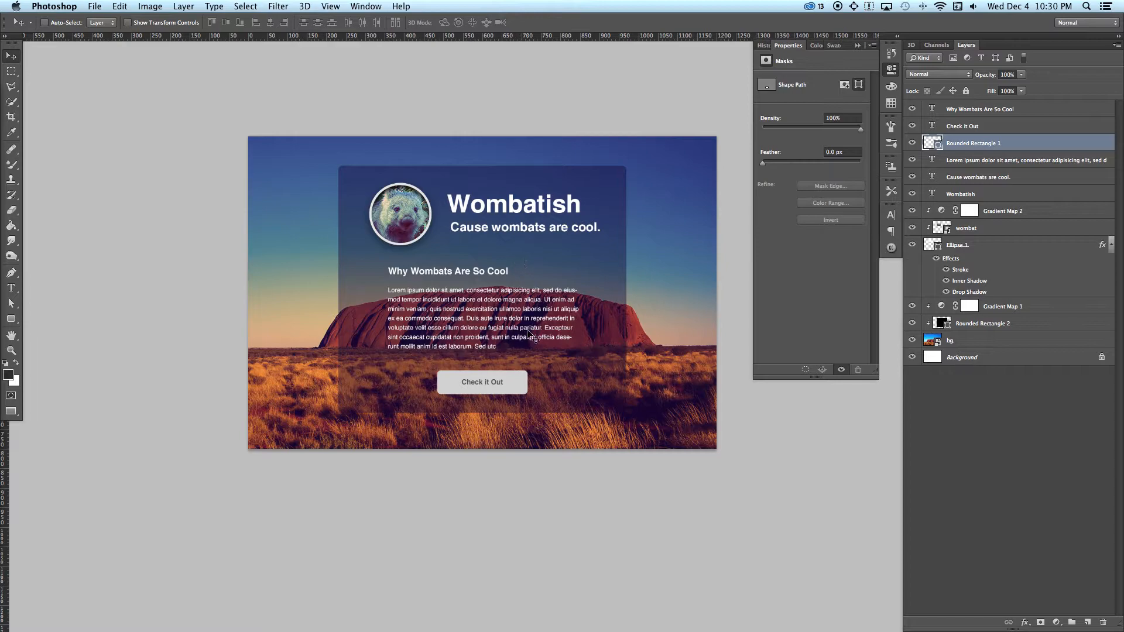
# Step: Select the bg layer from the list of layers stacked under the sky area of the canvas
pyautogui.scroll(3, 529, 375)
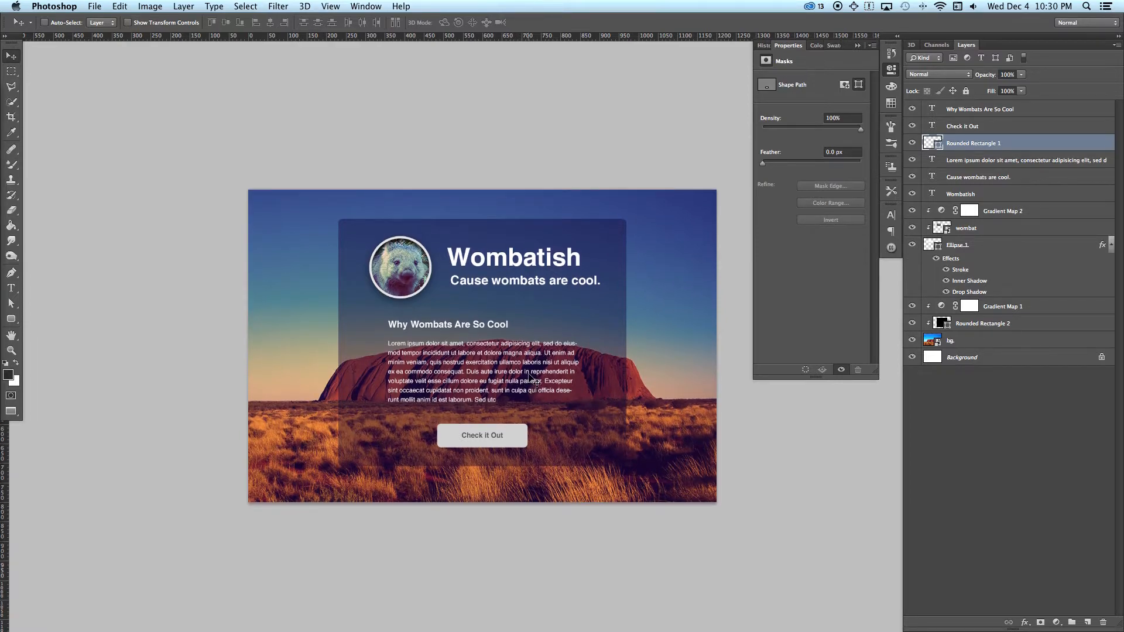
pyautogui.rightClick(691, 300)
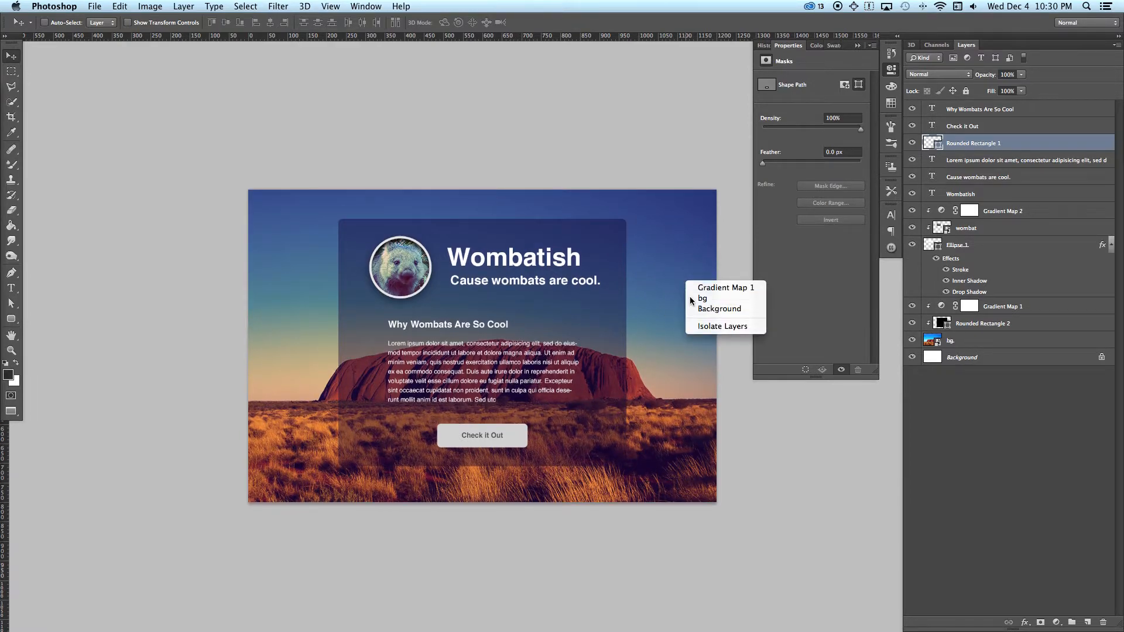
pyautogui.click(691, 299)
pyautogui.rightClick(391, 267)
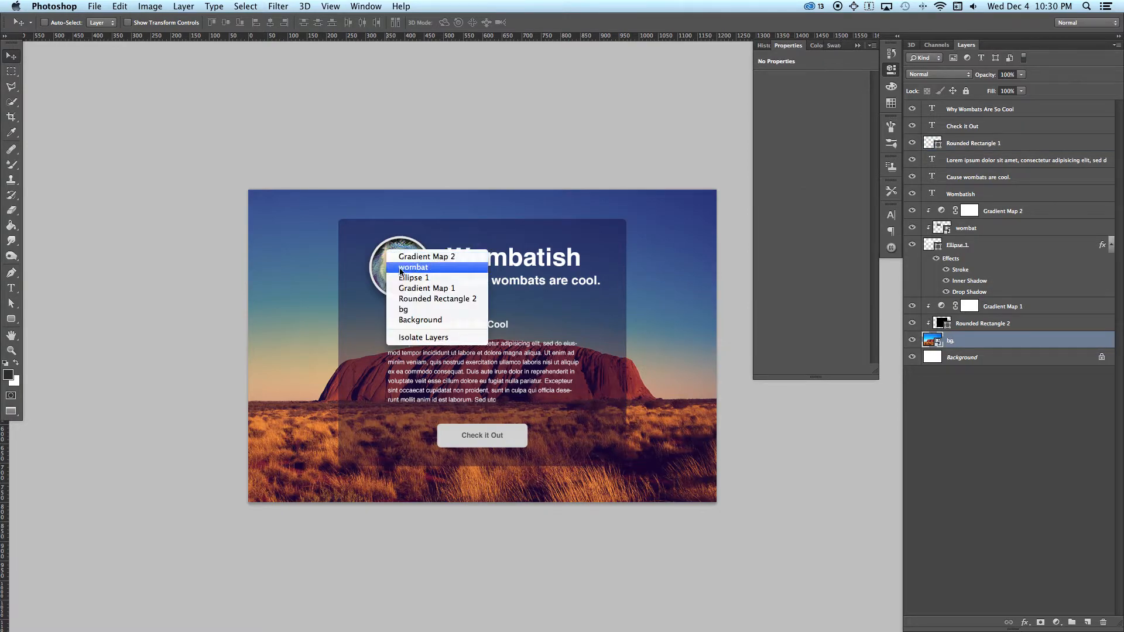
pyautogui.click(369, 267)
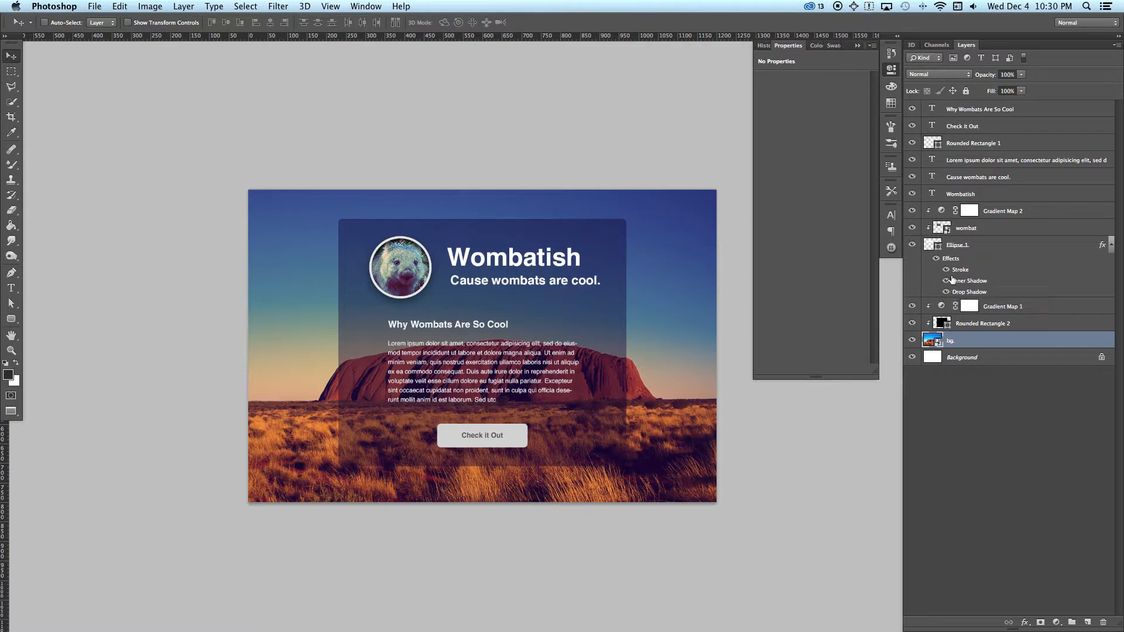
# Step: Toggle the visibility of Rounded Rectangle 2 and Gradient Map 1 to check what each contributes to the background
pyautogui.click(912, 324)
pyautogui.click(913, 306)
pyautogui.click(912, 323)
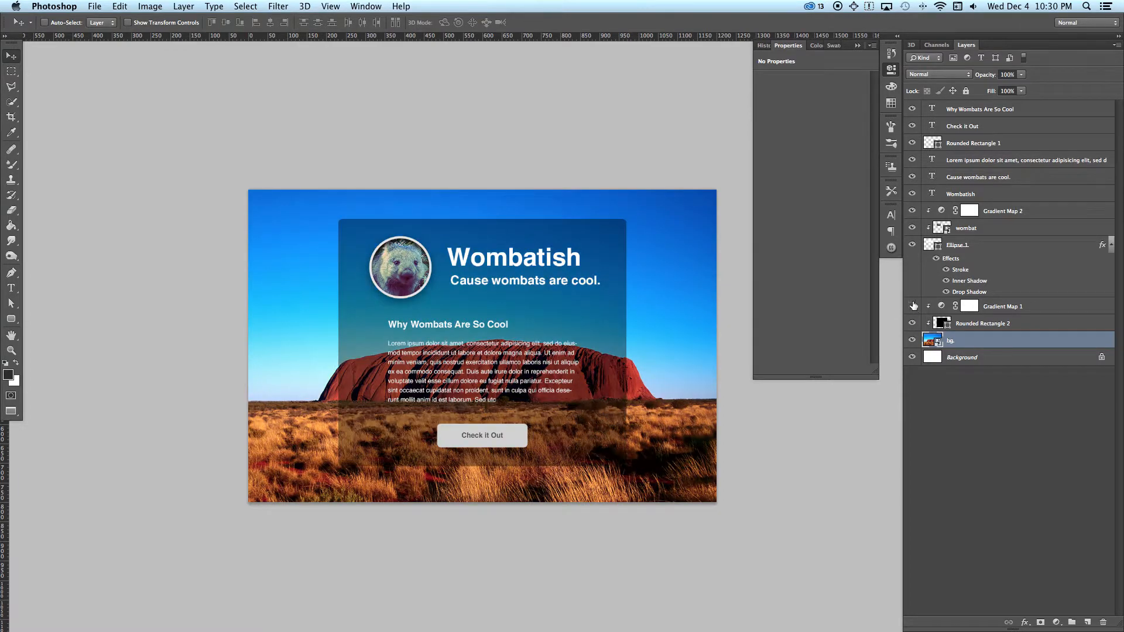
pyautogui.click(912, 306)
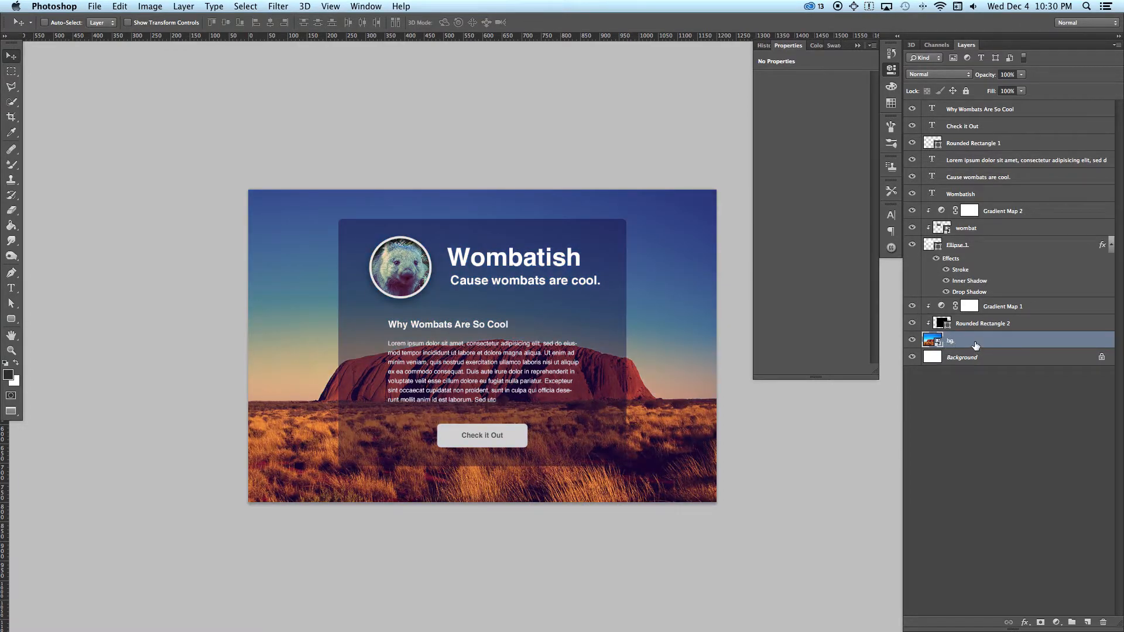
# Step: Move the Rounded Rectangle 2 layer above Gradient Map 1 in the layer stack
pyautogui.keyDown('shift'); pyautogui.click(1011, 308); pyautogui.keyUp('shift')
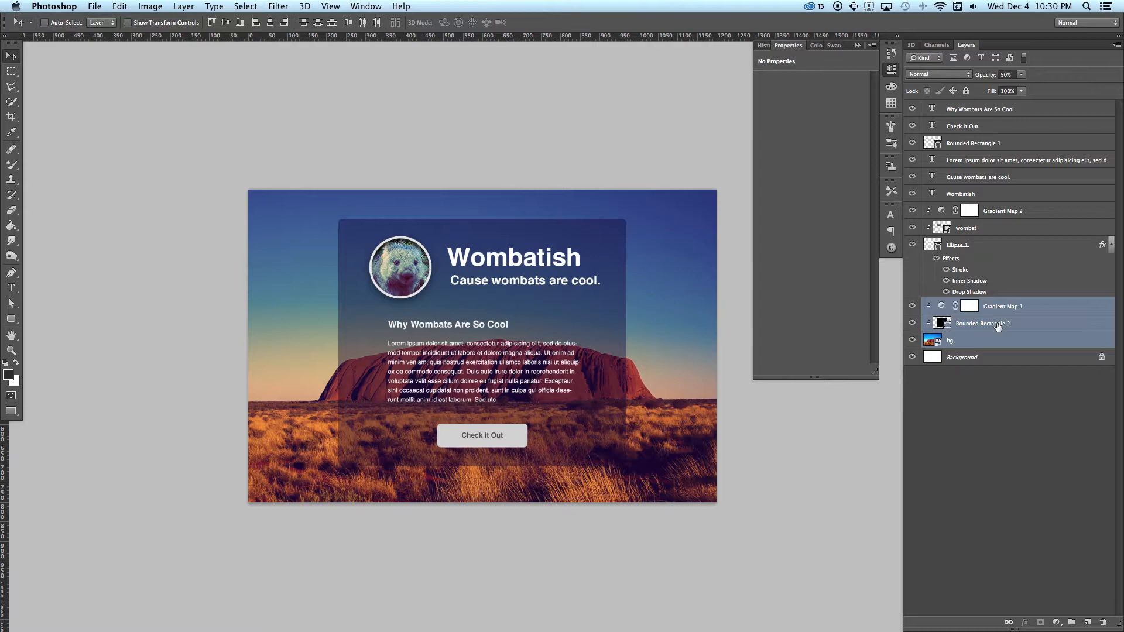
pyautogui.moveTo(998, 325); pyautogui.dragTo(993, 312)
pyautogui.click(991, 351)
pyautogui.click(977, 323)
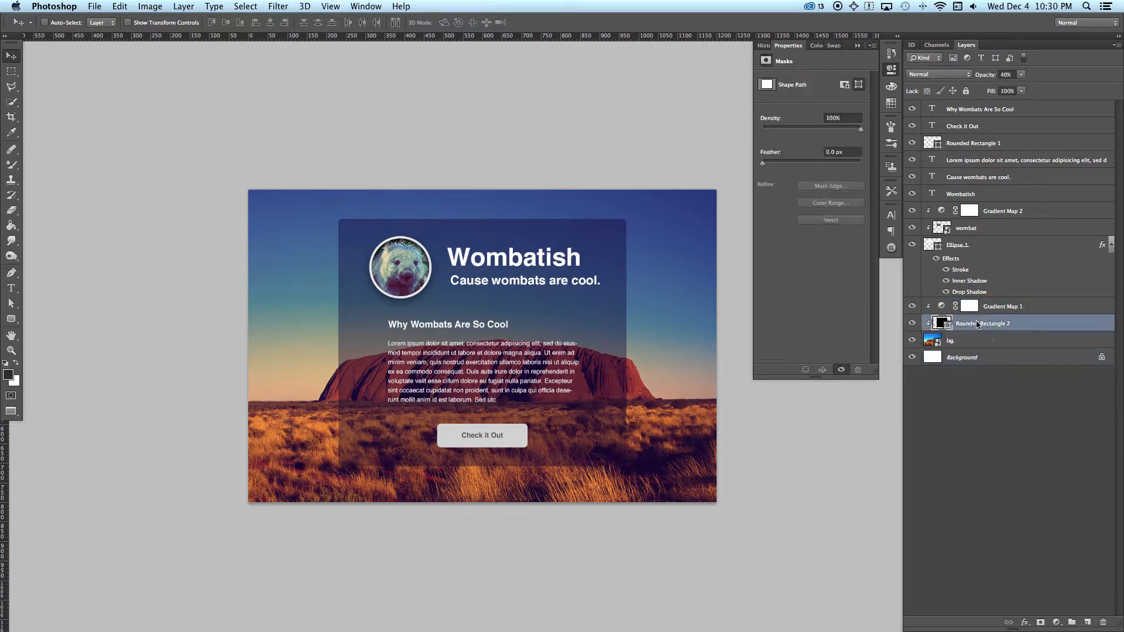
pyautogui.moveTo(972, 325); pyautogui.dragTo(967, 303)
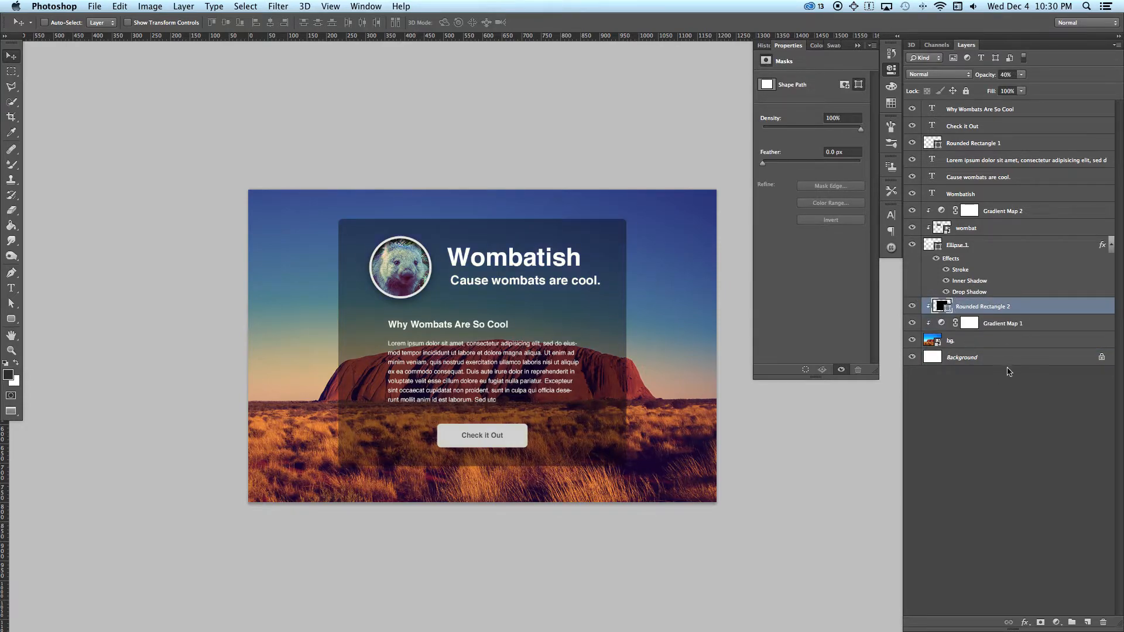
# Step: Create a new layer group named Background above the Rounded Rectangle 2 layer
pyautogui.click(994, 326)
pyautogui.doubleClick(993, 341)
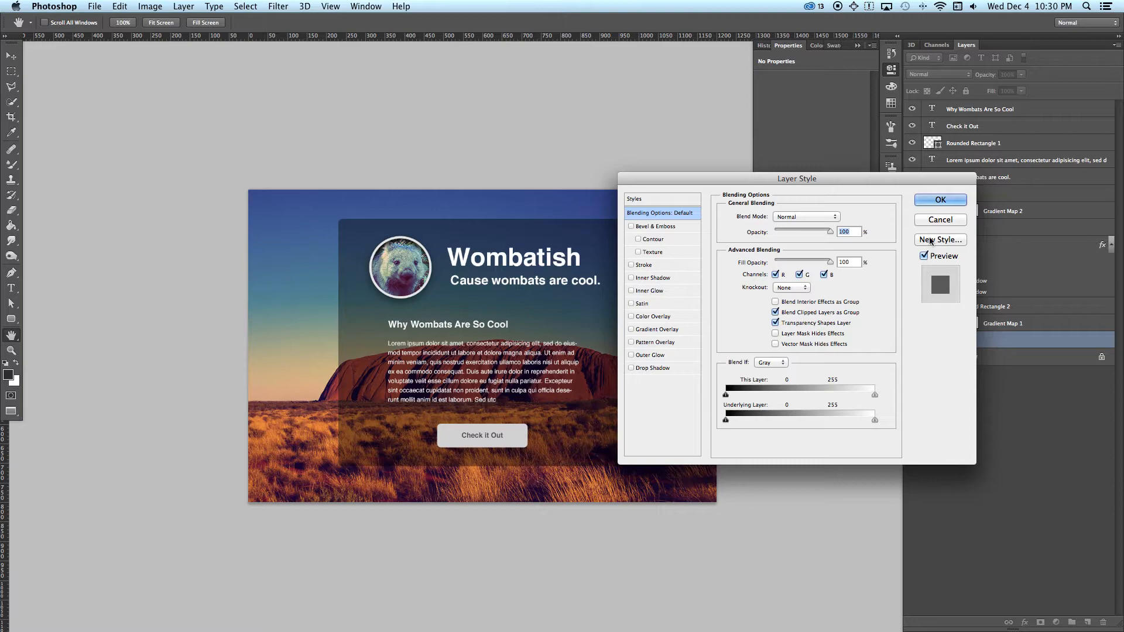
pyautogui.click(931, 223)
pyautogui.keyDown('shift'); pyautogui.click(1002, 326); pyautogui.keyUp('shift')
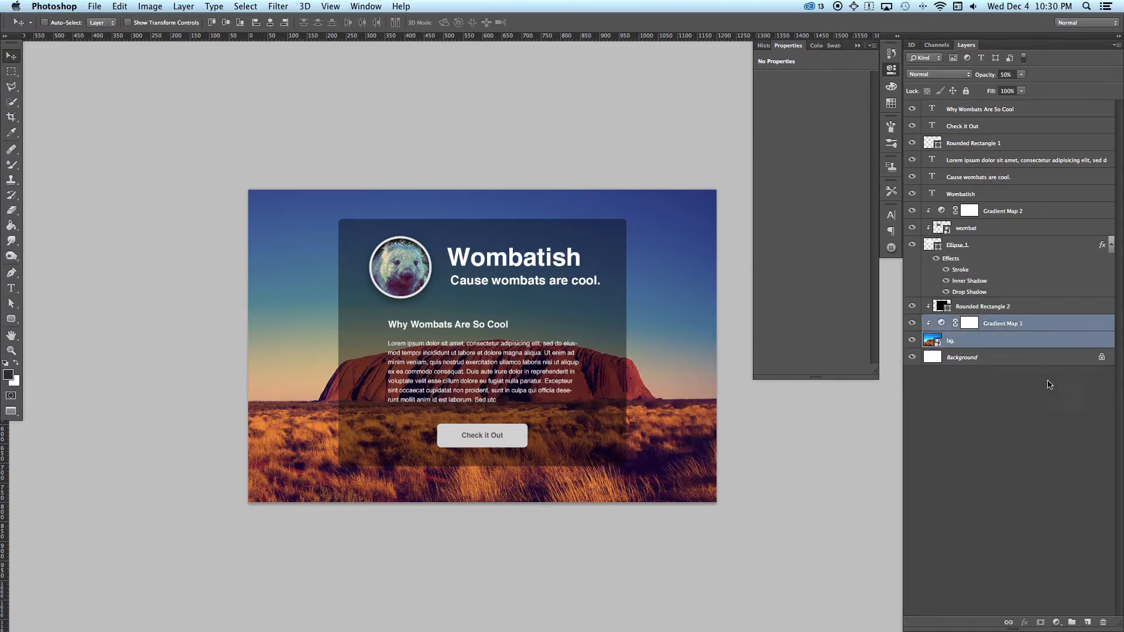
pyautogui.click(1077, 623)
pyautogui.doubleClick(956, 305)
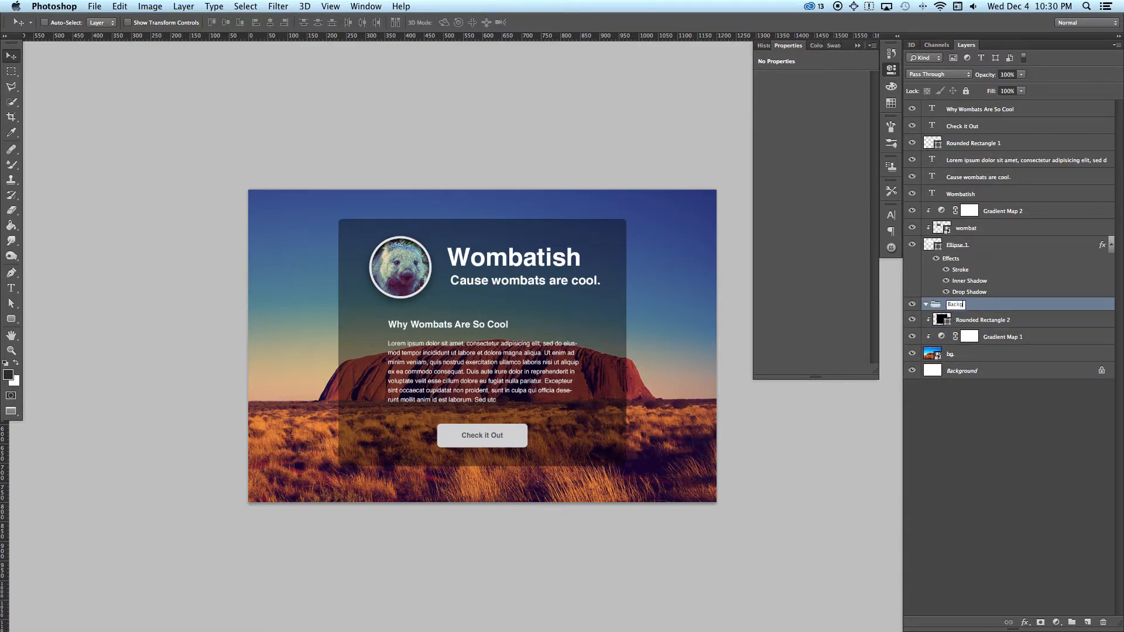
pyautogui.press('Return')
# Step: Release the Rounded Rectangle 2 layer from its clipping mask
pyautogui.click(925, 305)
pyautogui.click(984, 340)
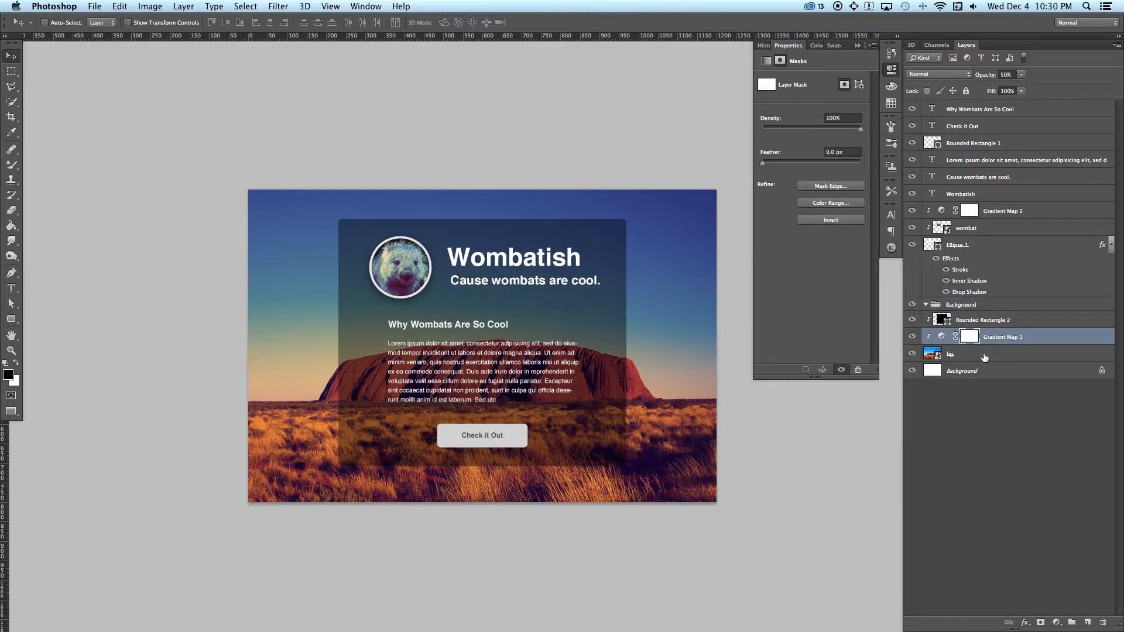
pyautogui.keyDown('shift'); pyautogui.click(984, 354); pyautogui.keyUp('shift')
pyautogui.click(990, 331)
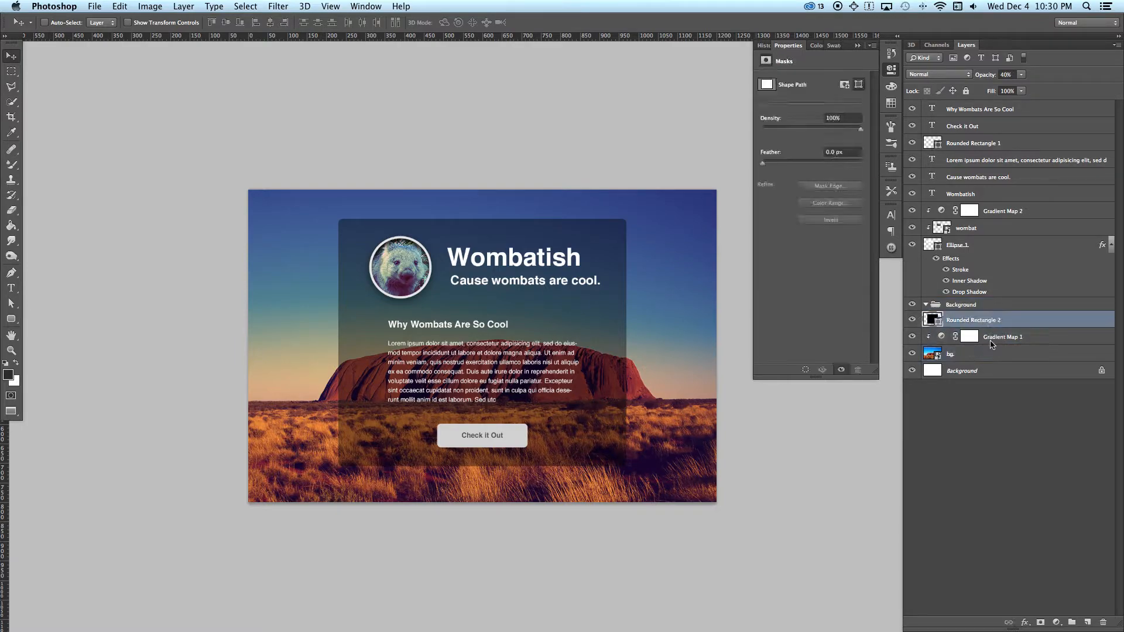
# Step: Move the bg and Gradient Map 1 layers together into the Background group and collapse the group
pyautogui.click(982, 352)
pyautogui.keyDown('shift'); pyautogui.click(989, 339); pyautogui.keyUp('shift')
pyautogui.moveTo(1001, 339); pyautogui.dragTo(958, 315)
pyautogui.click(960, 305)
pyautogui.click(926, 304)
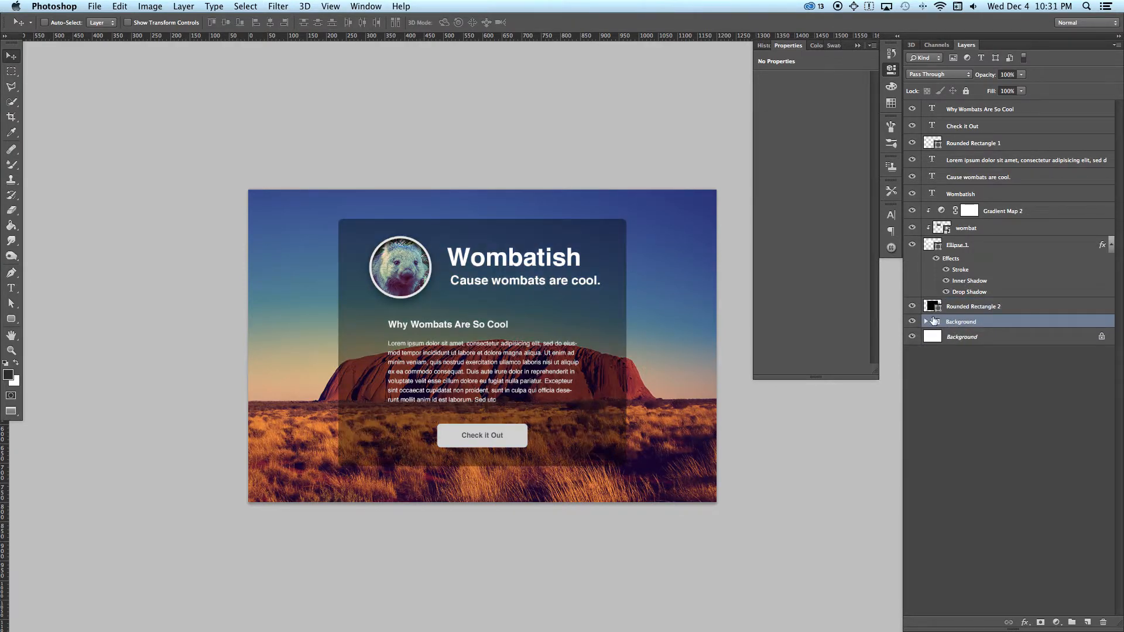
# Step: Group the Gradient Map 2, wombat and Ellipse 1 layers into a new group named avatar
pyautogui.rightClick(394, 254)
pyautogui.click(416, 259)
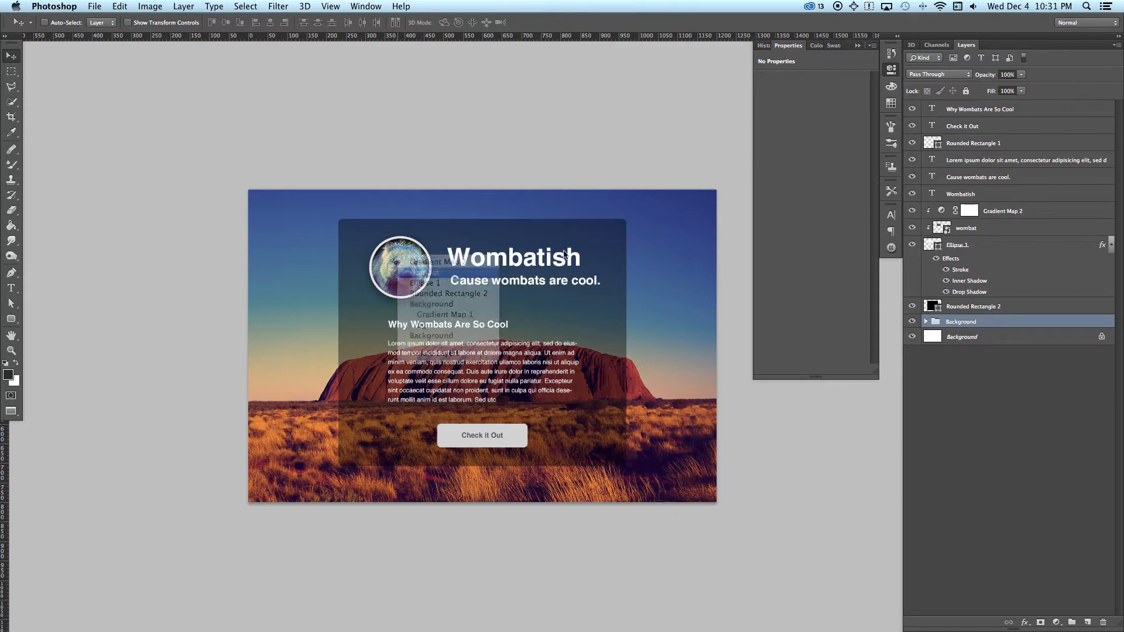
pyautogui.click(995, 214)
pyautogui.click(987, 243)
pyautogui.keyDown('shift'); pyautogui.click(992, 230); pyautogui.keyUp('shift')
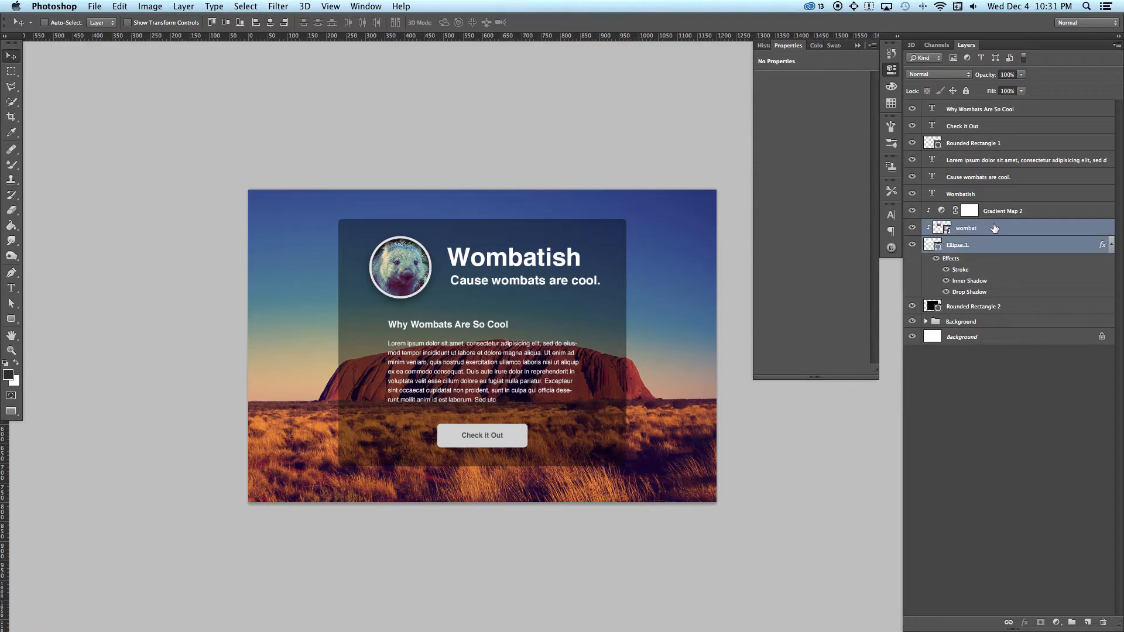
pyautogui.keyDown('shift'); pyautogui.click(997, 215); pyautogui.keyUp('shift')
pyautogui.click(997, 245)
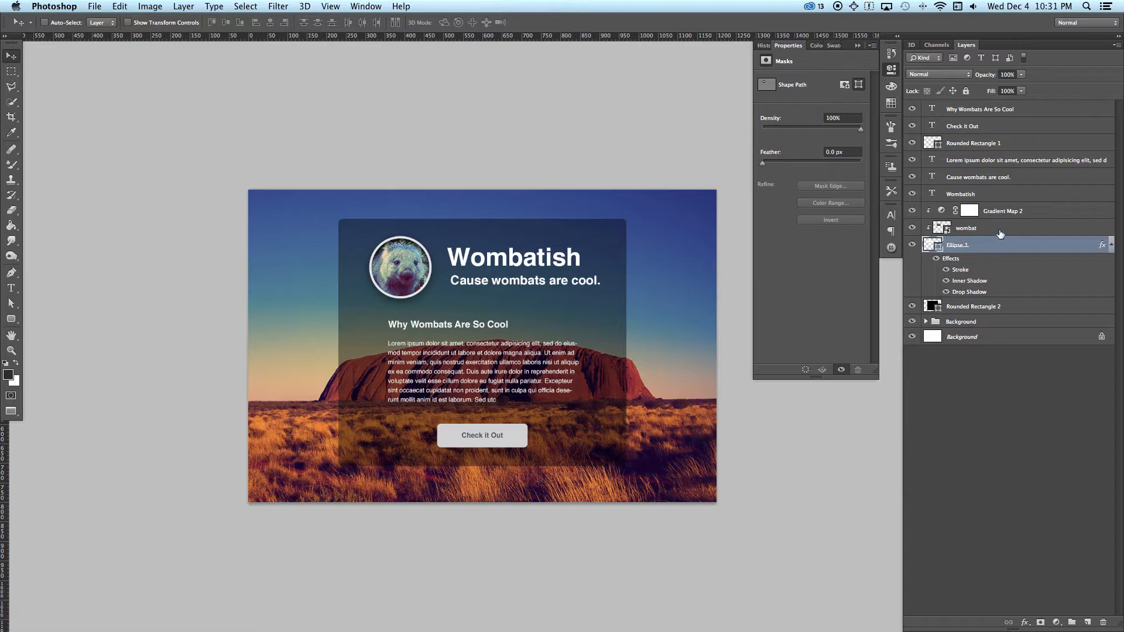
pyautogui.keyDown('shift'); pyautogui.click(1001, 231); pyautogui.keyUp('shift')
pyautogui.keyDown('shift'); pyautogui.click(999, 213); pyautogui.keyUp('shift')
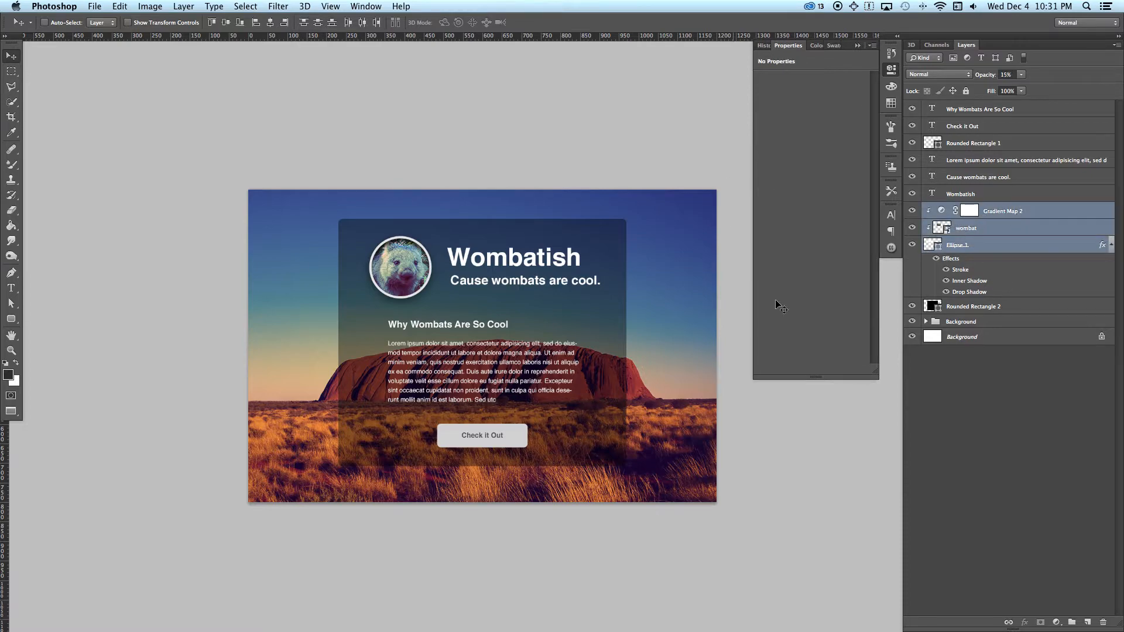
pyautogui.scroll(2, 1072, 627)
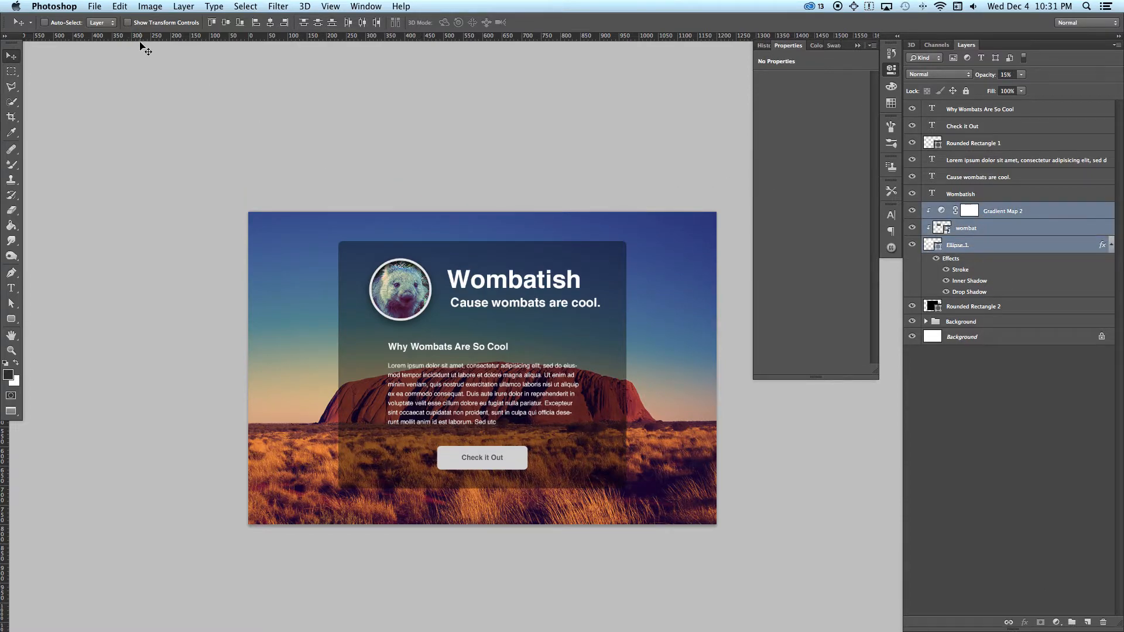
pyautogui.click(152, 6)
pyautogui.moveTo(172, 5)
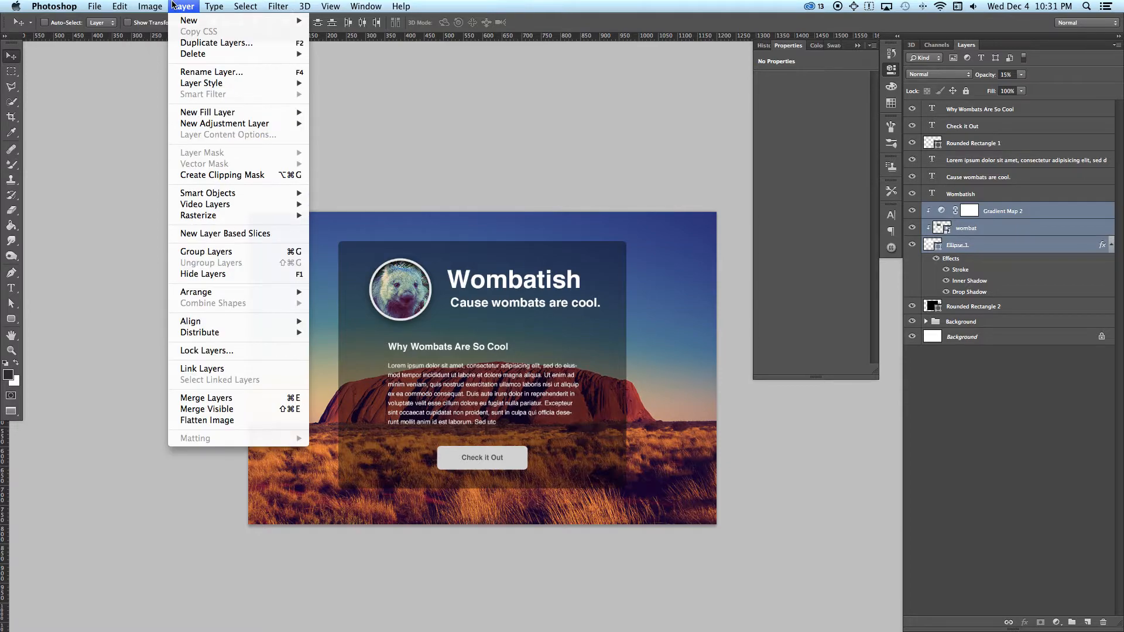
pyautogui.moveTo(182, 24)
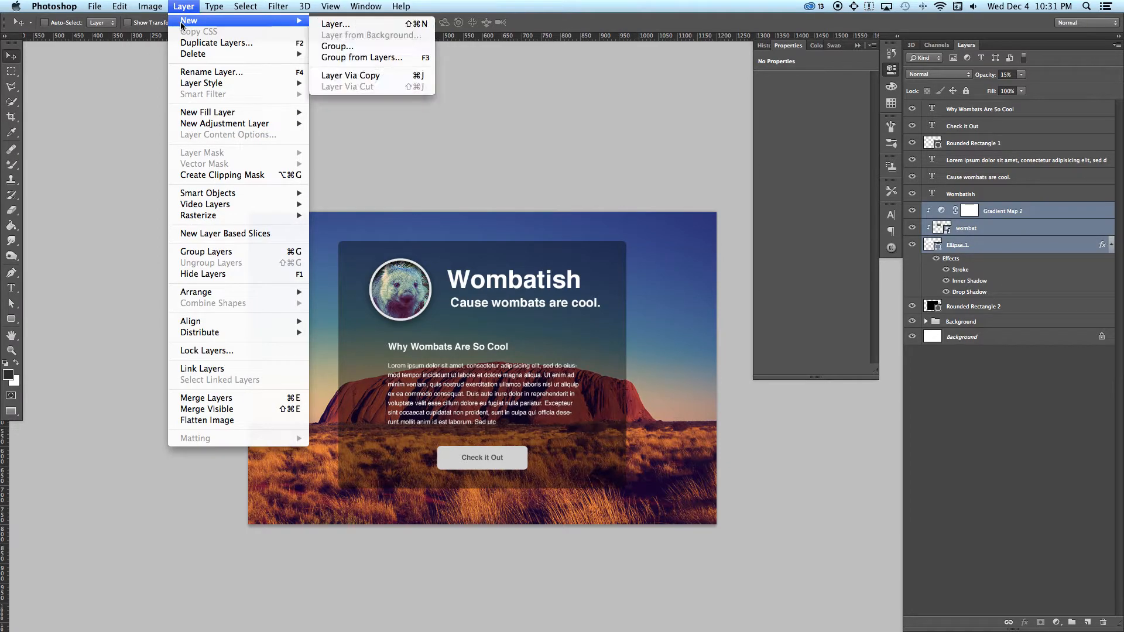
pyautogui.click(364, 58)
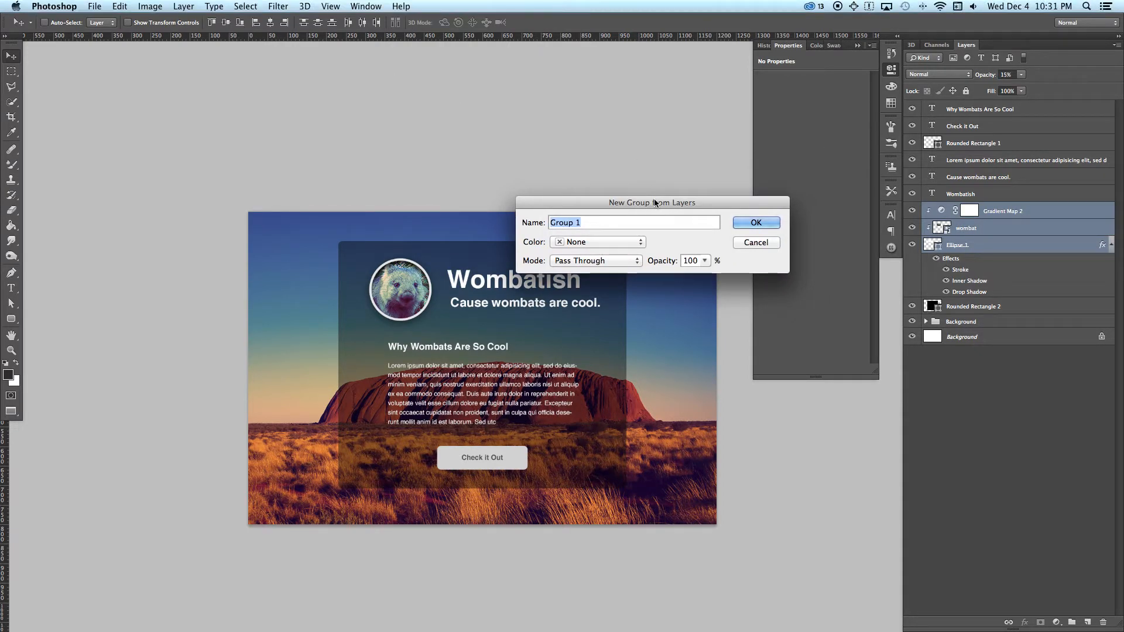
pyautogui.write('avatar')
pyautogui.press('Return')
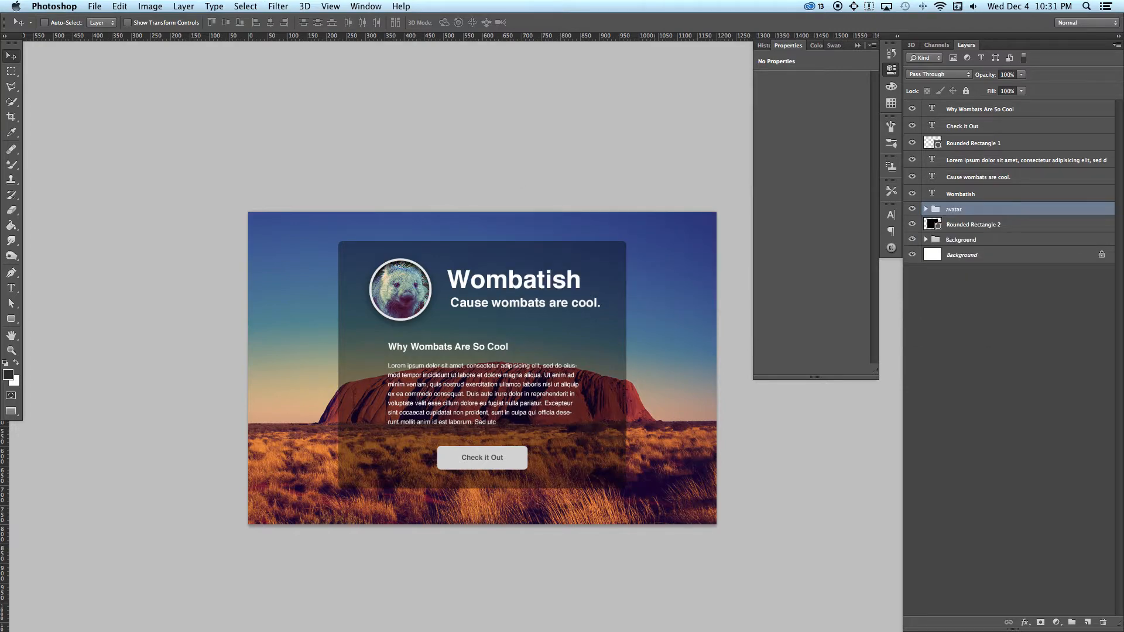
# Step: Toggle the avatar group's visibility and expand it briefly to check its contents
pyautogui.click(913, 210)
pyautogui.click(912, 209)
pyautogui.click(926, 209)
pyautogui.click(926, 209)
pyautogui.click(913, 209)
pyautogui.click(912, 209)
pyautogui.click(959, 197)
pyautogui.keyDown('shift'); pyautogui.click(980, 111); pyautogui.keyUp('shift')
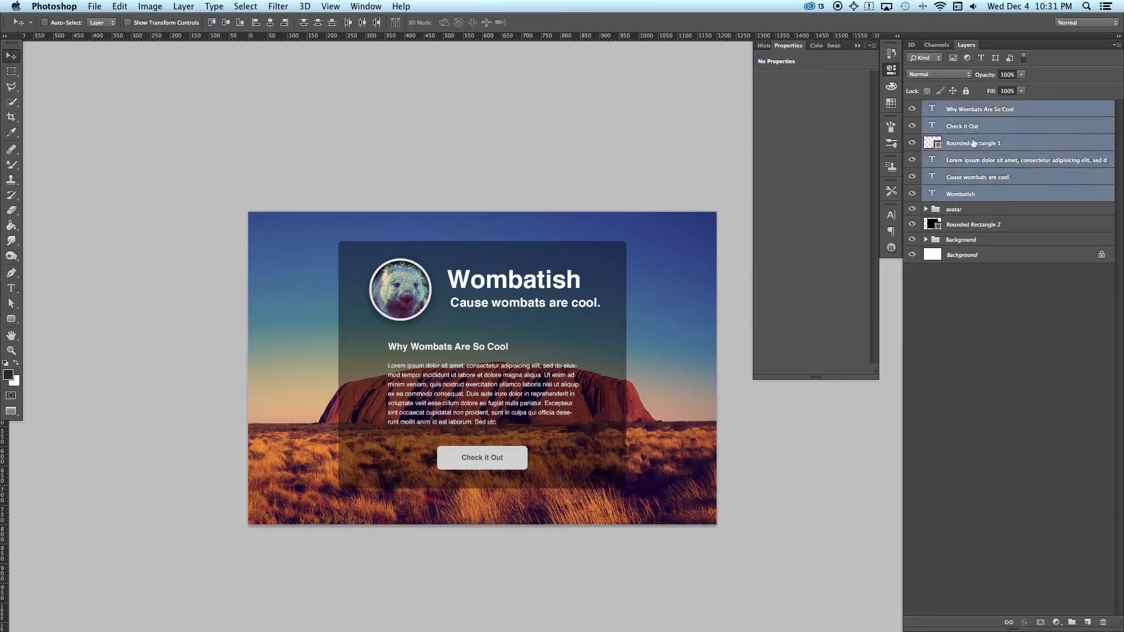
pyautogui.keyDown('super'); pyautogui.click(969, 229); pyautogui.keyUp('super')
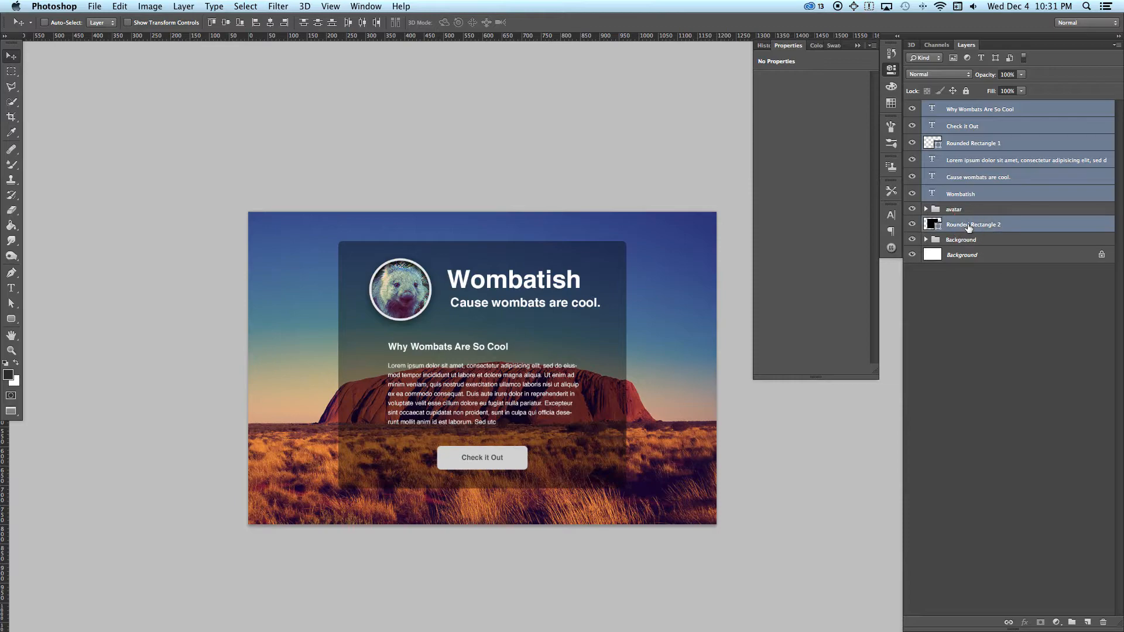
pyautogui.click(970, 197)
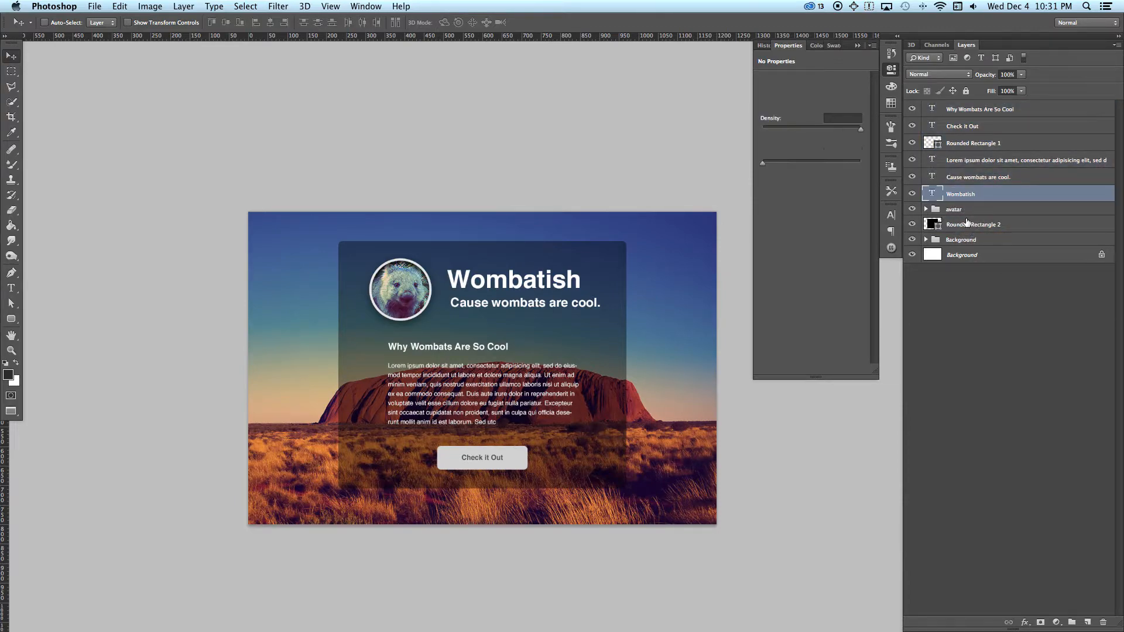
# Step: Group Rounded Rectangle 2, Rounded Rectangle 1 and all the text layers into a new group named other
pyautogui.click(969, 226)
pyautogui.keyDown('super'); pyautogui.click(967, 195); pyautogui.keyUp('super')
pyautogui.keyDown('super'); pyautogui.click(965, 177); pyautogui.keyUp('super')
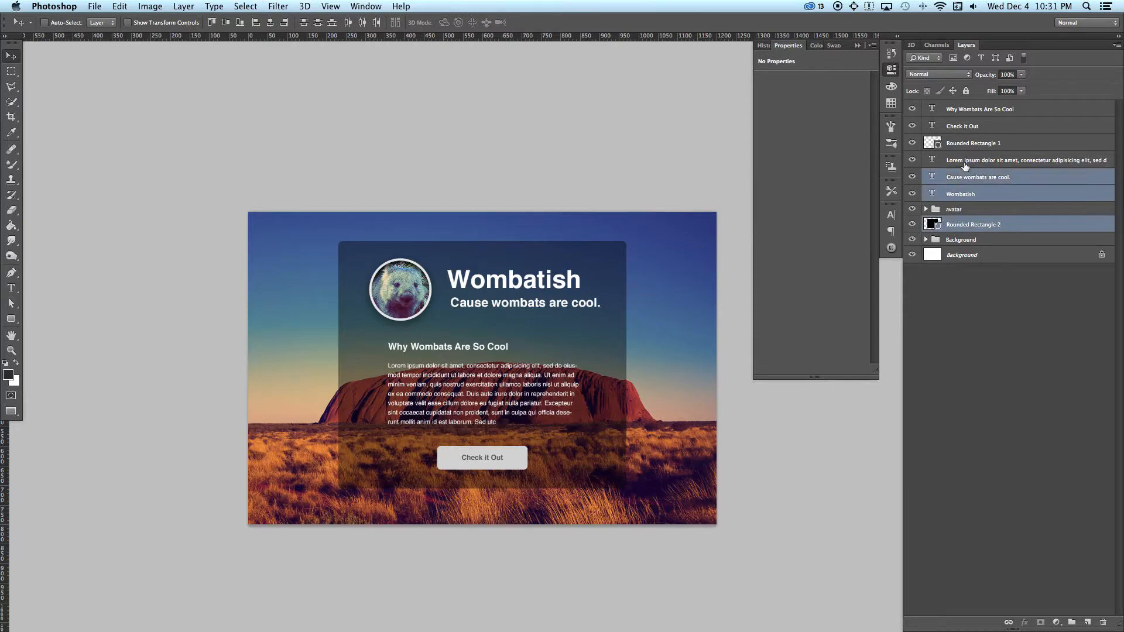
pyautogui.keyDown('super'); pyautogui.click(965, 163); pyautogui.keyUp('super')
pyautogui.keyDown('super'); pyautogui.click(968, 144); pyautogui.keyUp('super')
pyautogui.keyDown('super'); pyautogui.click(970, 126); pyautogui.keyUp('super')
pyautogui.keyDown('super'); pyautogui.click(968, 110); pyautogui.keyUp('super')
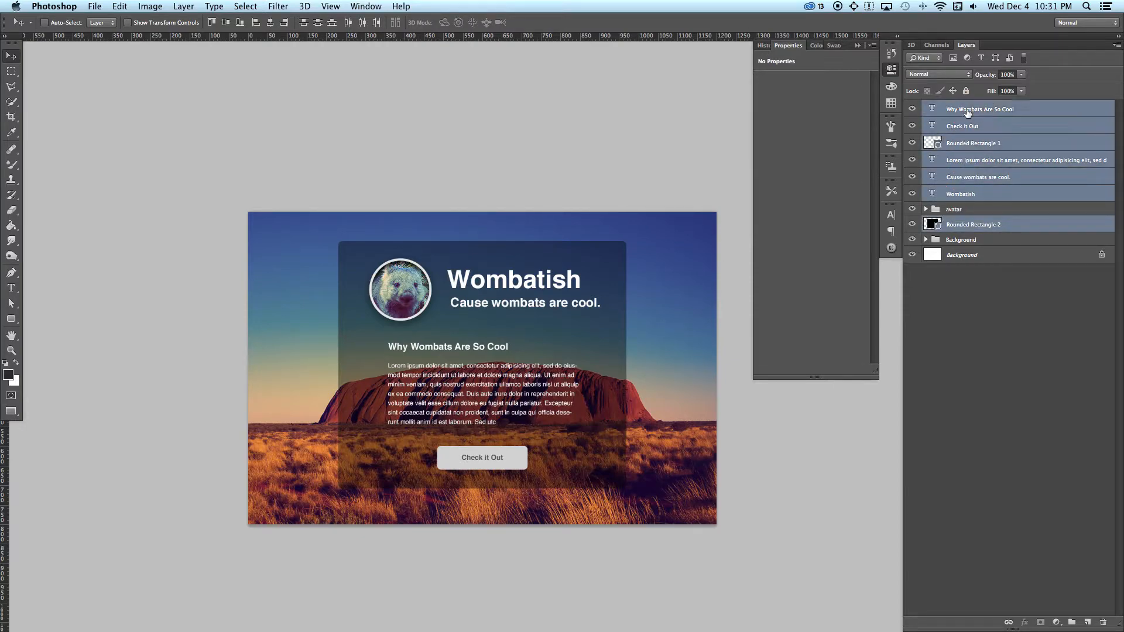
pyautogui.click(182, 6)
pyautogui.moveTo(187, 20)
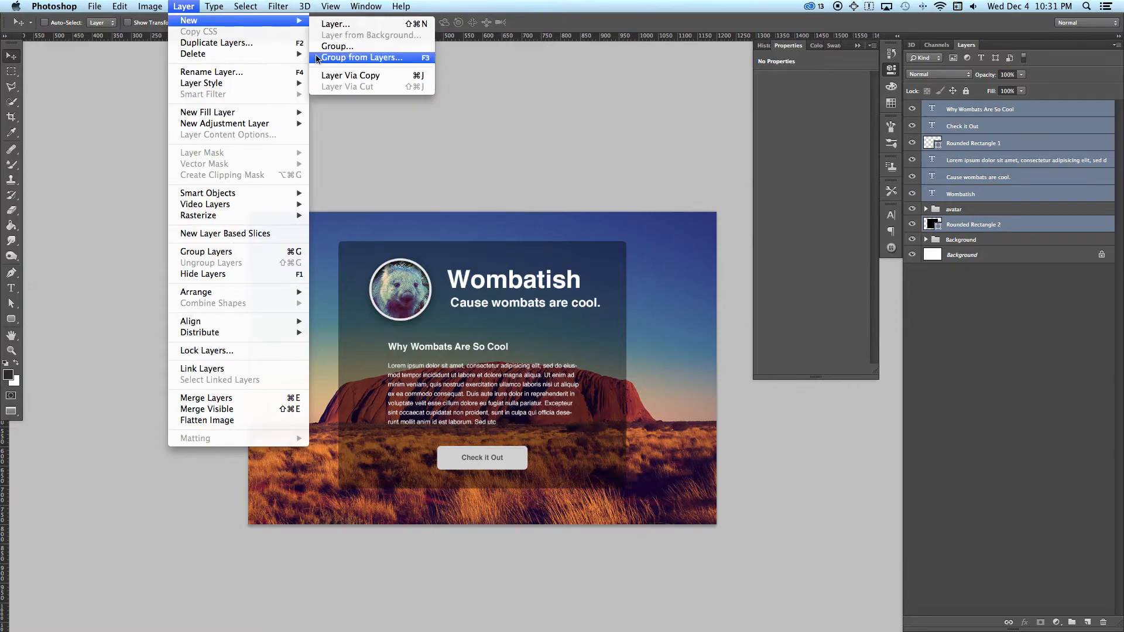
pyautogui.click(351, 80)
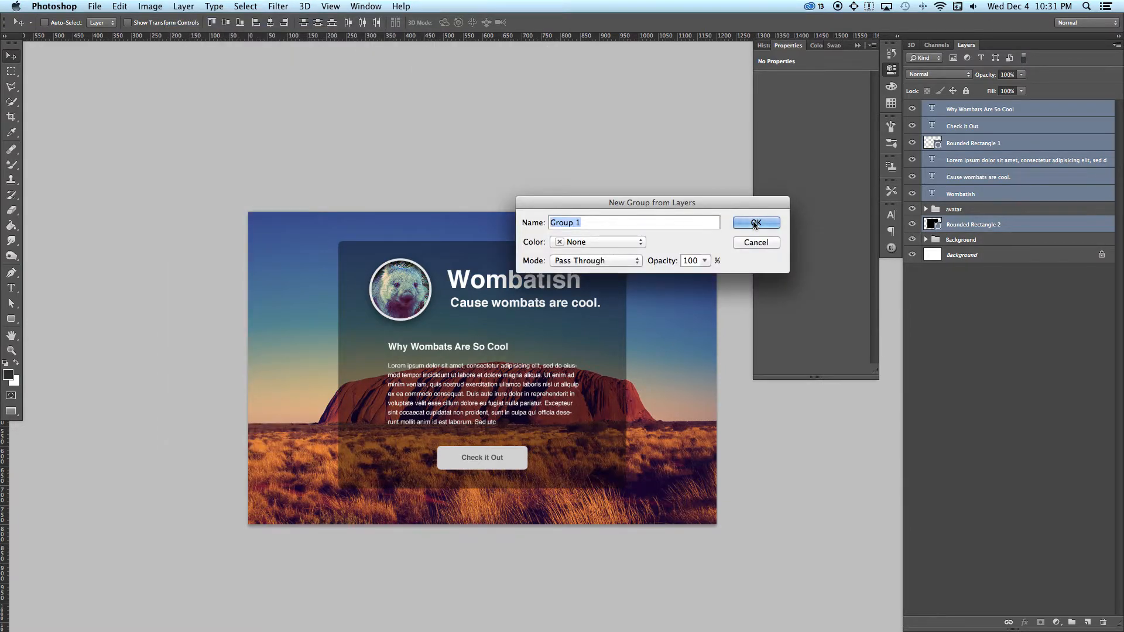
pyautogui.write('other')
pyautogui.press('Return')
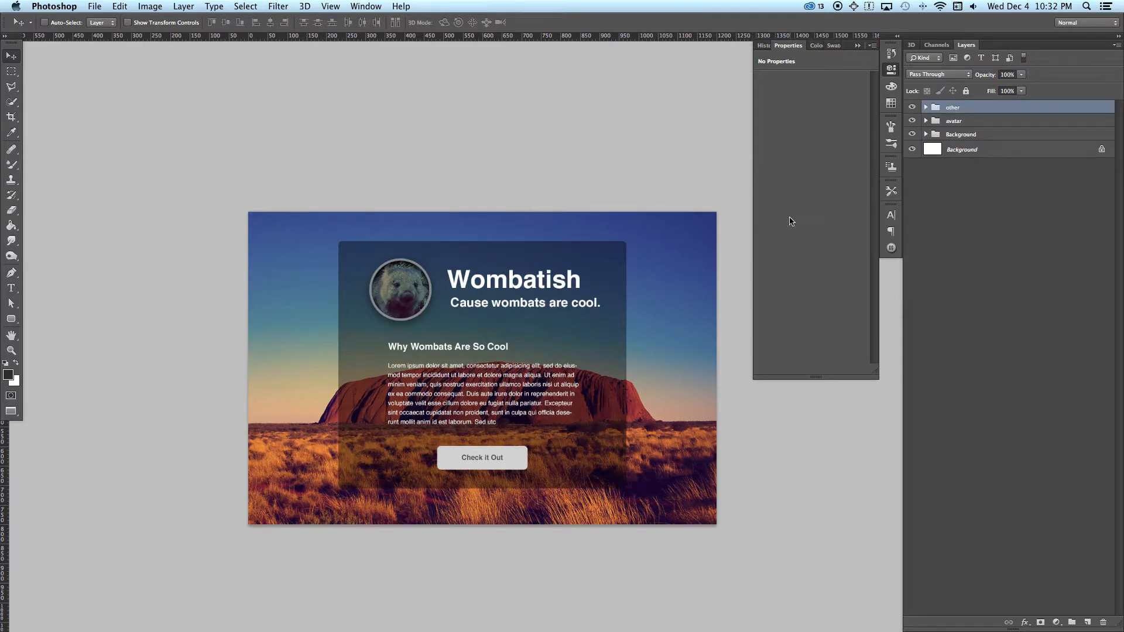
# Step: Move the other group below the avatar group and toggle each group's visibility to check the contents
pyautogui.moveTo(961, 108); pyautogui.dragTo(961, 128)
pyautogui.click(911, 107)
pyautogui.click(912, 107)
pyautogui.click(912, 121)
pyautogui.click(912, 121)
pyautogui.click(912, 134)
pyautogui.click(911, 134)
# Step: Hide the other group, keeping the avatar and Background groups shown
pyautogui.click(911, 121)
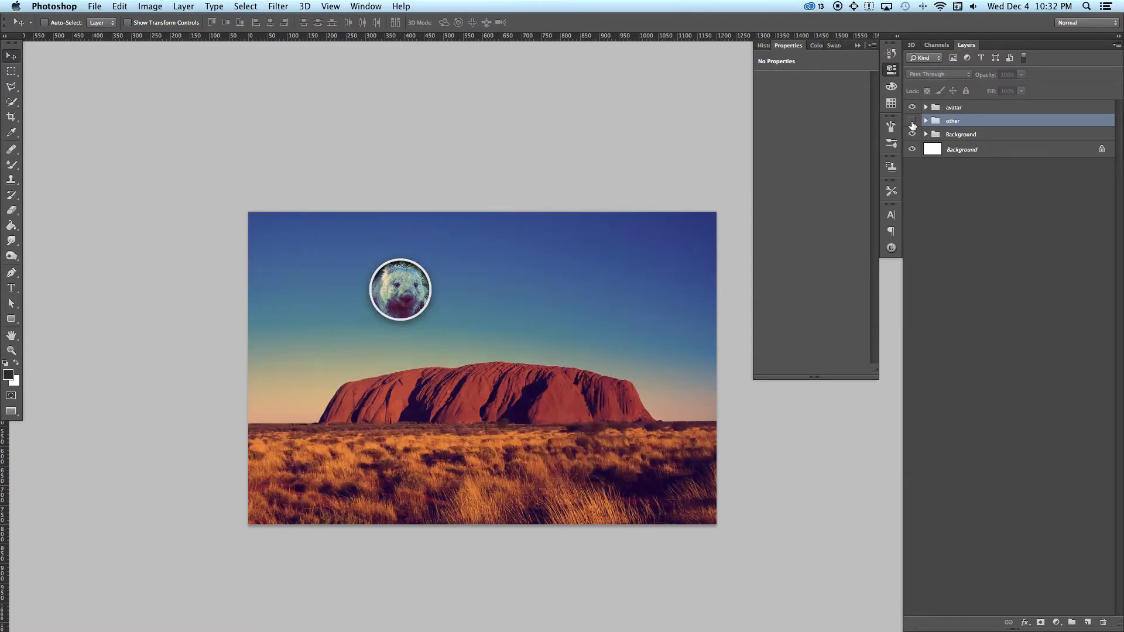
pyautogui.click(911, 121)
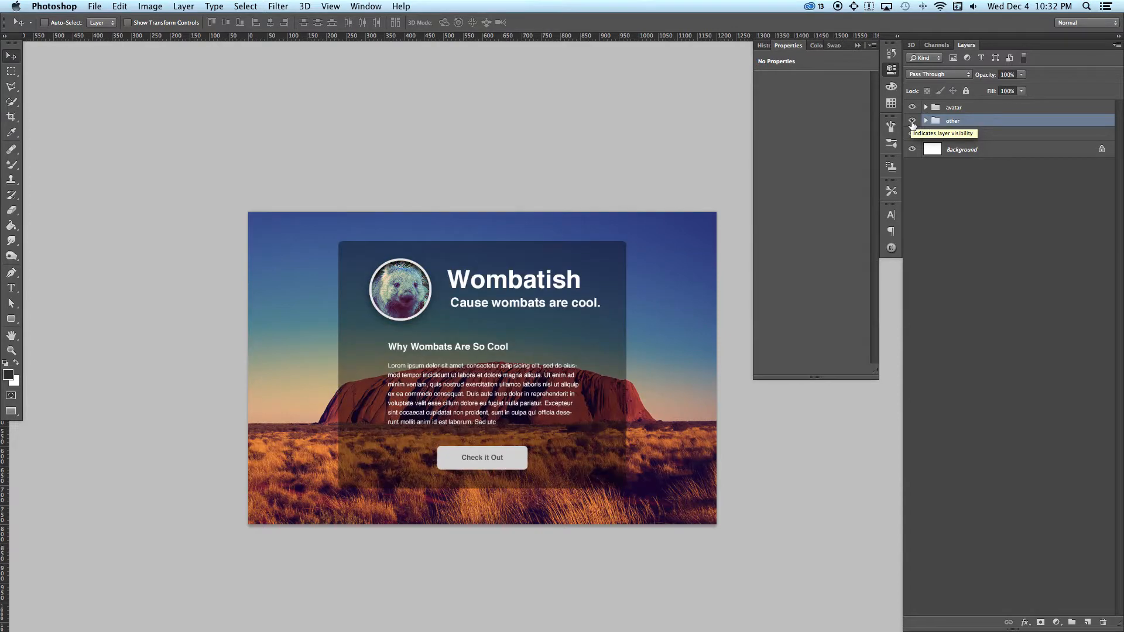
pyautogui.click(912, 121)
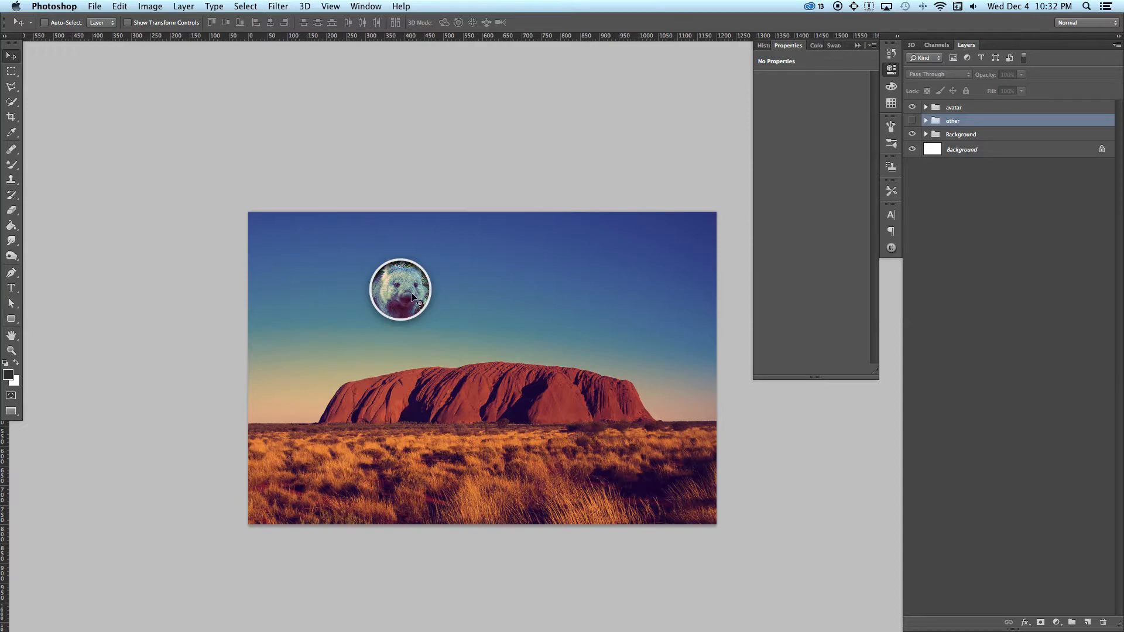
# Step: Hide the avatar group so only the background artwork is shown, and open the design in Save for Web
pyautogui.click(912, 108)
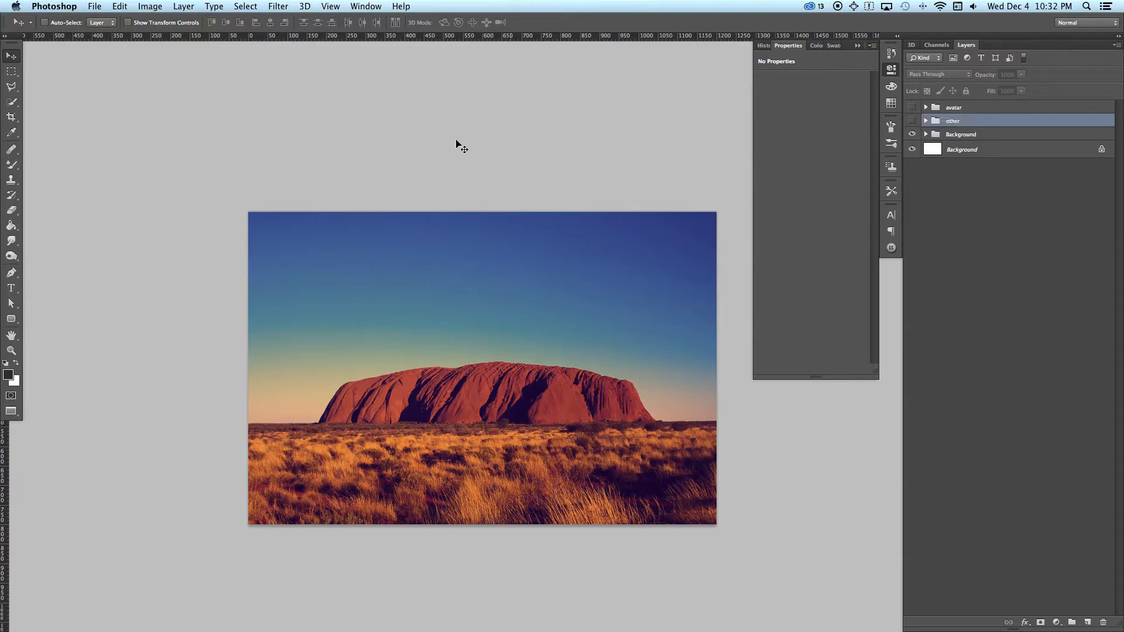
pyautogui.click(97, 6)
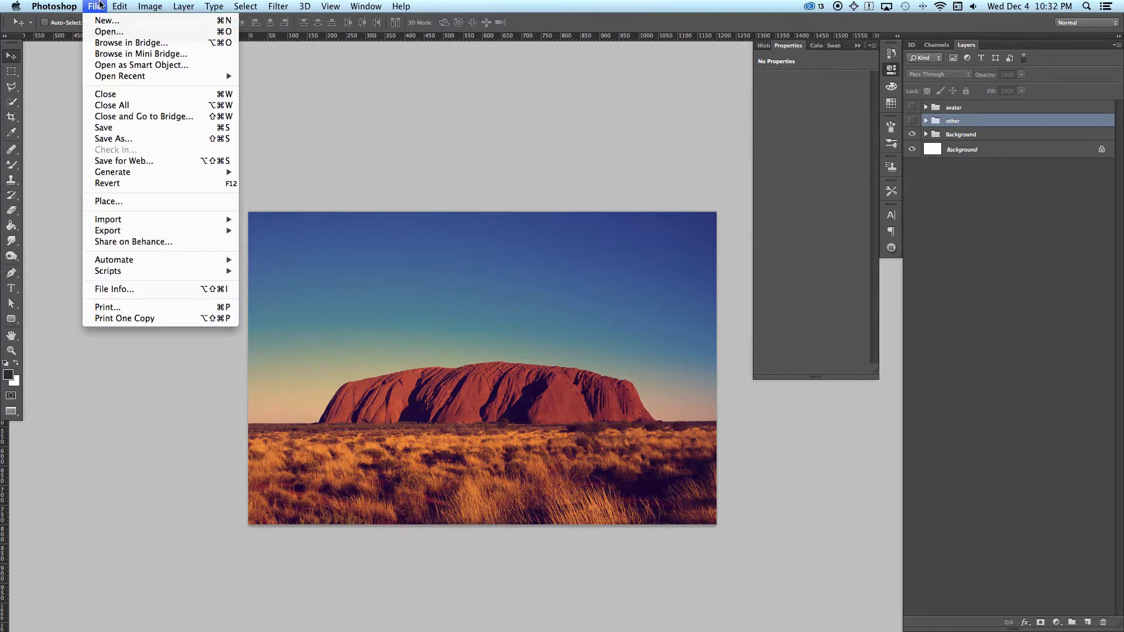
pyautogui.click(102, 161)
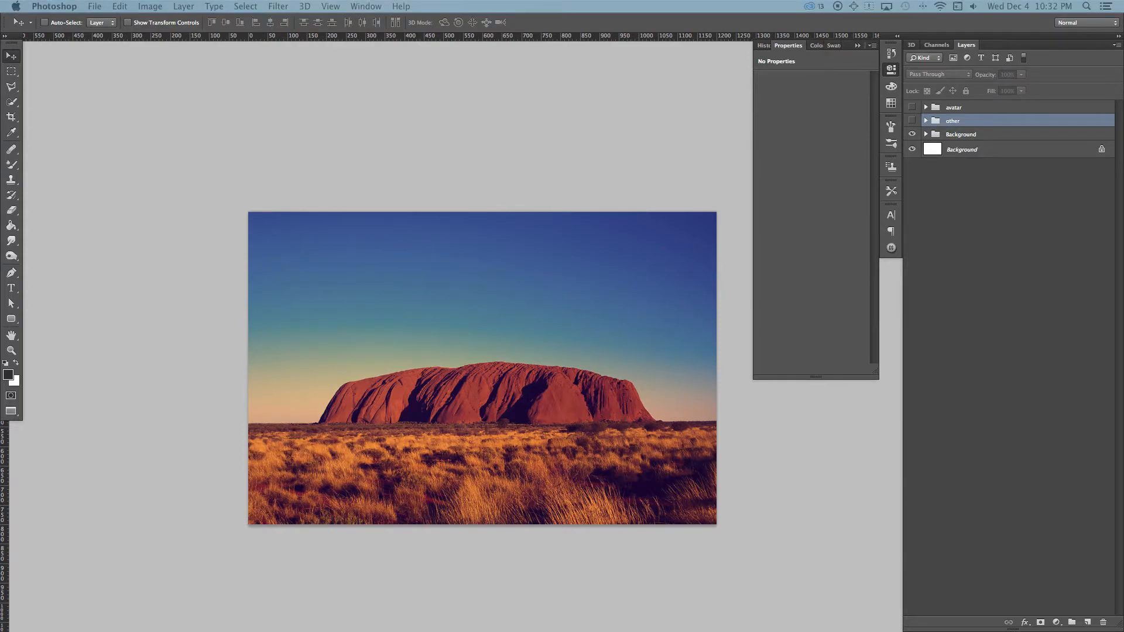
pyautogui.moveTo(791, 31); pyautogui.dragTo(515, 27)
pyautogui.moveTo(648, 31); pyautogui.dragTo(475, 18)
# Step: Compare the original with the JPEG versions in the 4-Up and 2-Up previews, and select the 80 quality JPEG
pyautogui.click(165, 35)
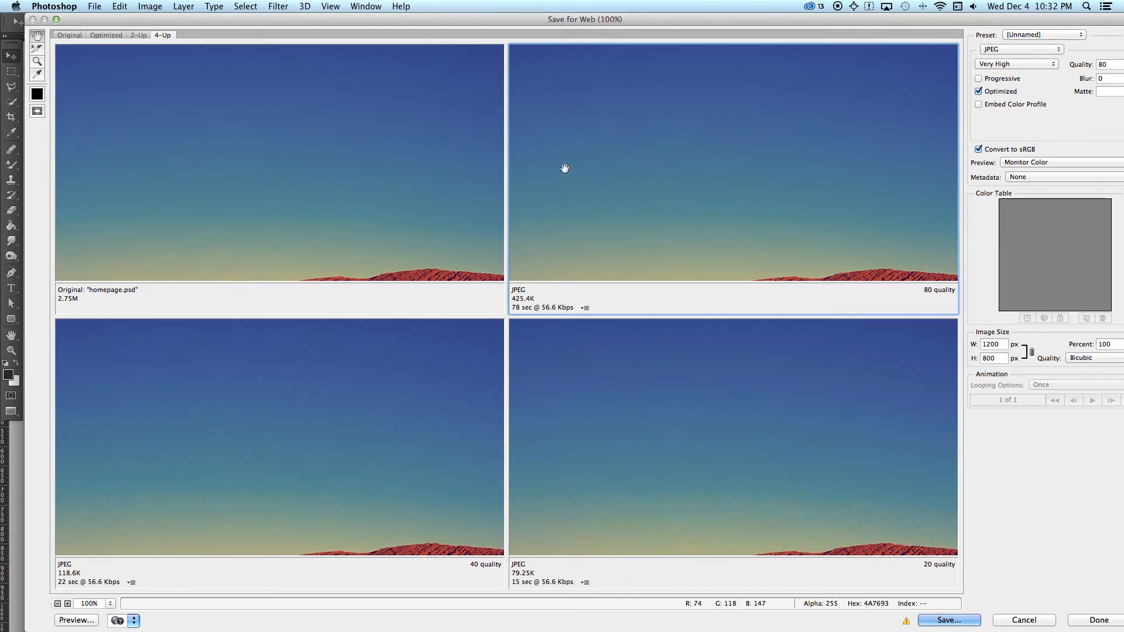
pyautogui.click(316, 384)
pyautogui.click(650, 221)
pyautogui.click(139, 35)
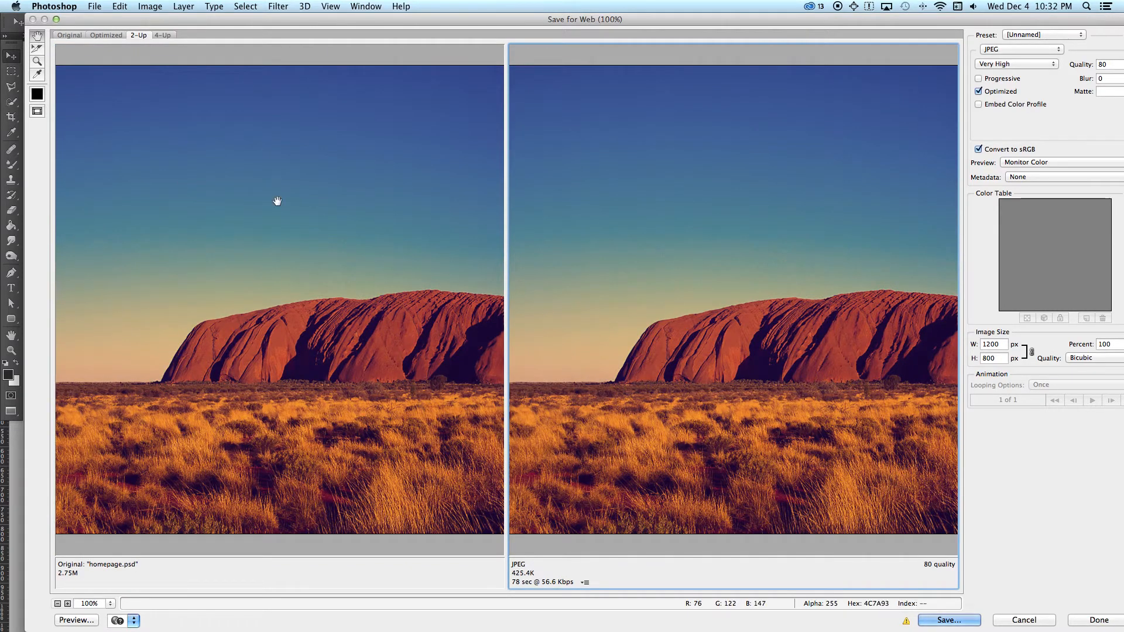
pyautogui.click(316, 232)
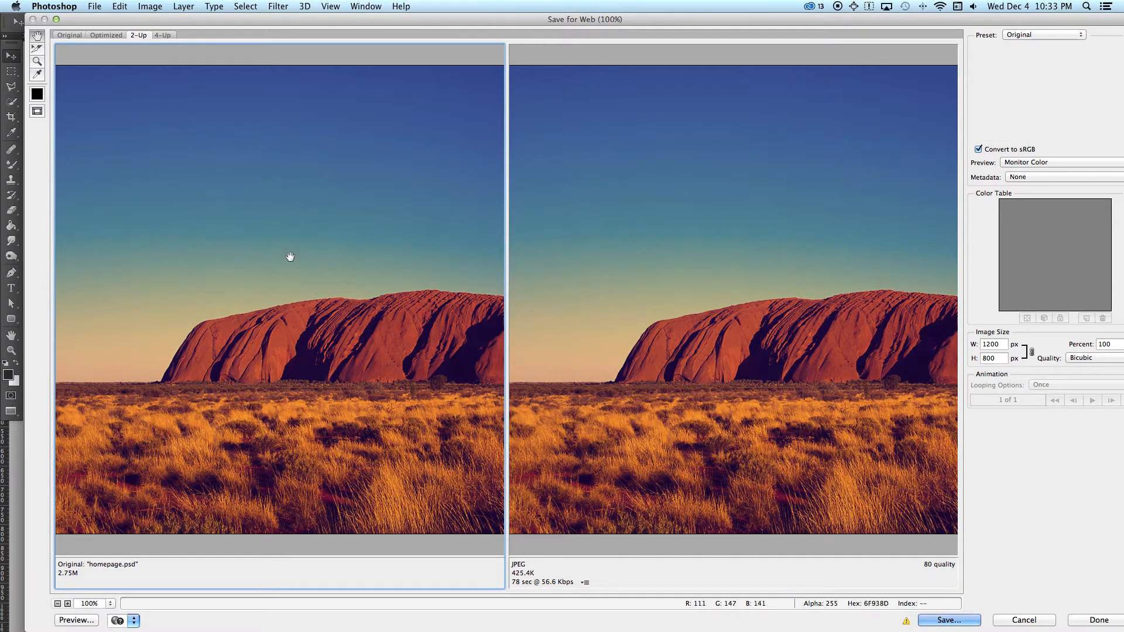
pyautogui.click(641, 246)
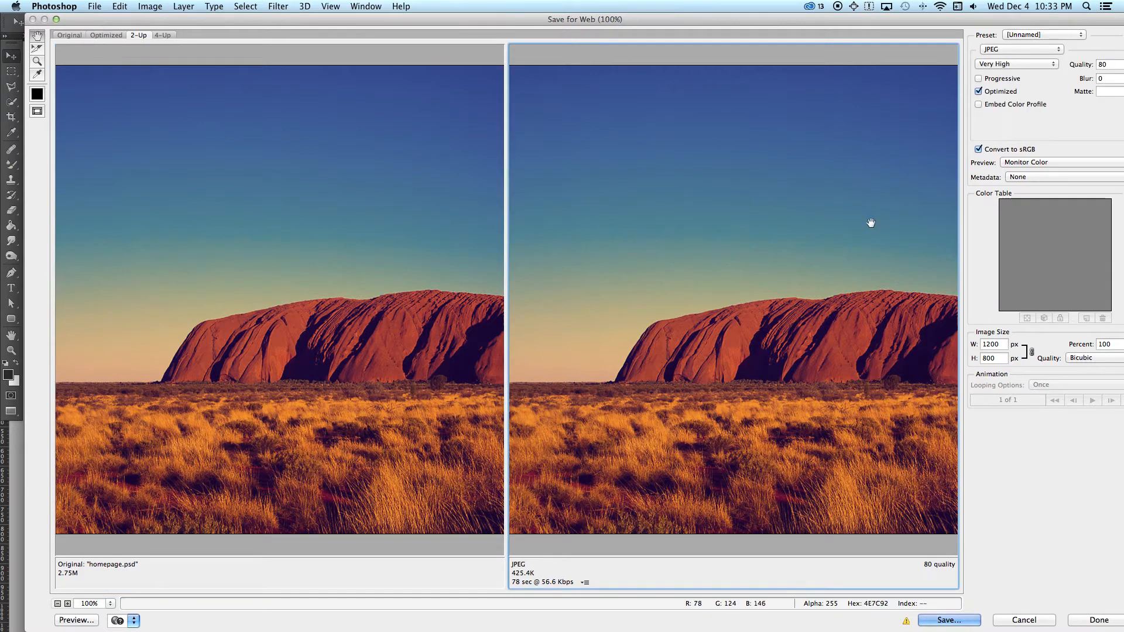
pyautogui.click(1109, 64)
pyautogui.moveTo(1037, 21); pyautogui.dragTo(1013, 21)
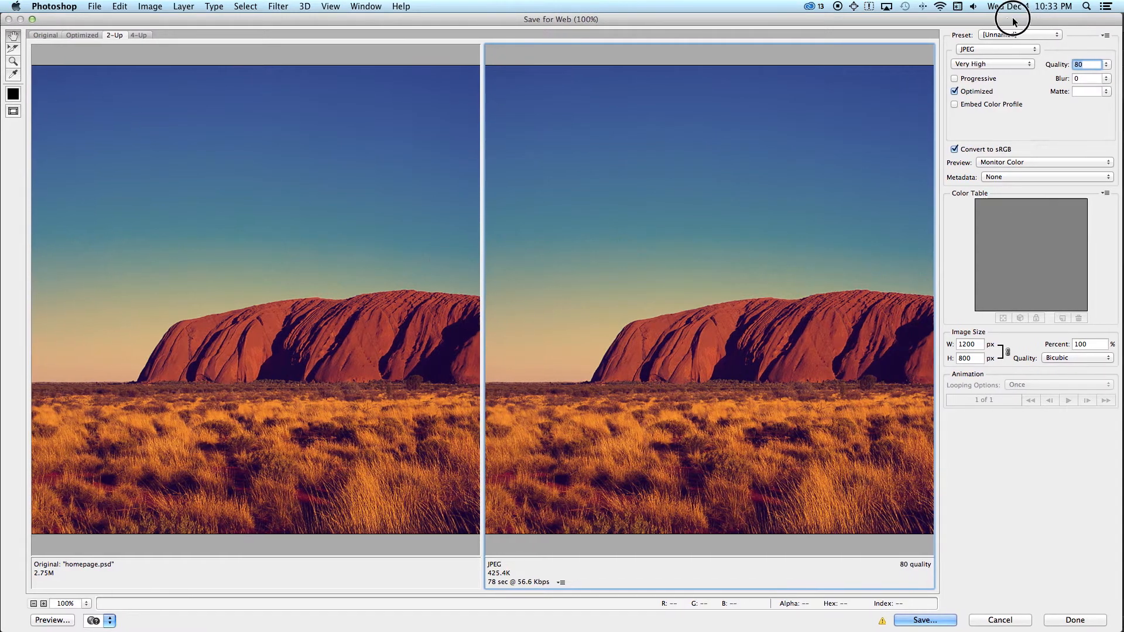
pyautogui.click(915, 624)
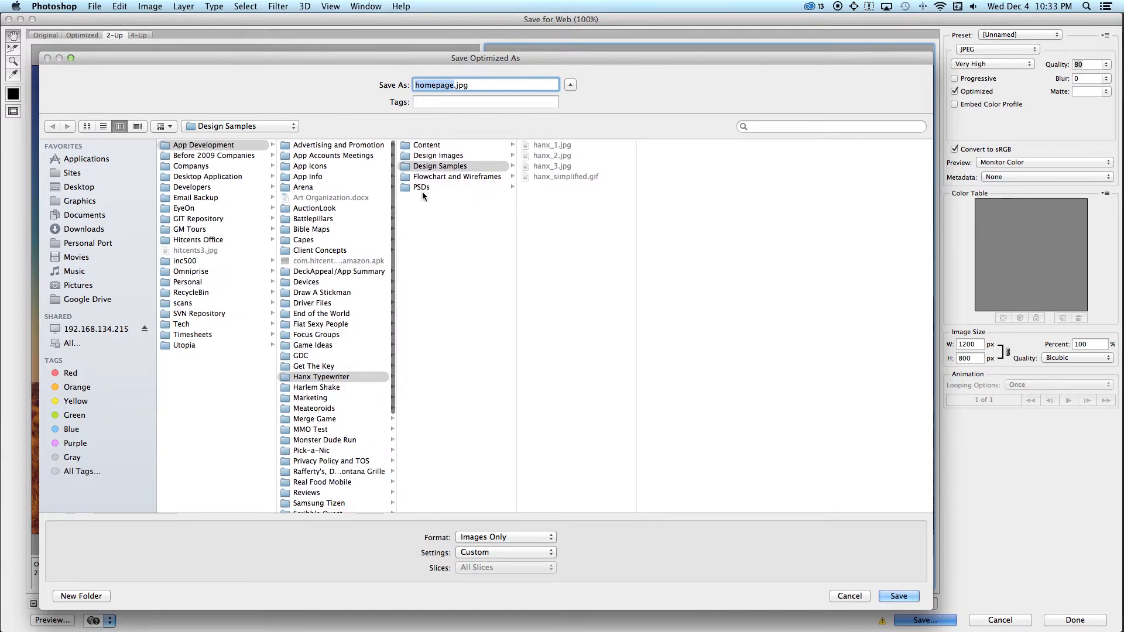
pyautogui.click(89, 187)
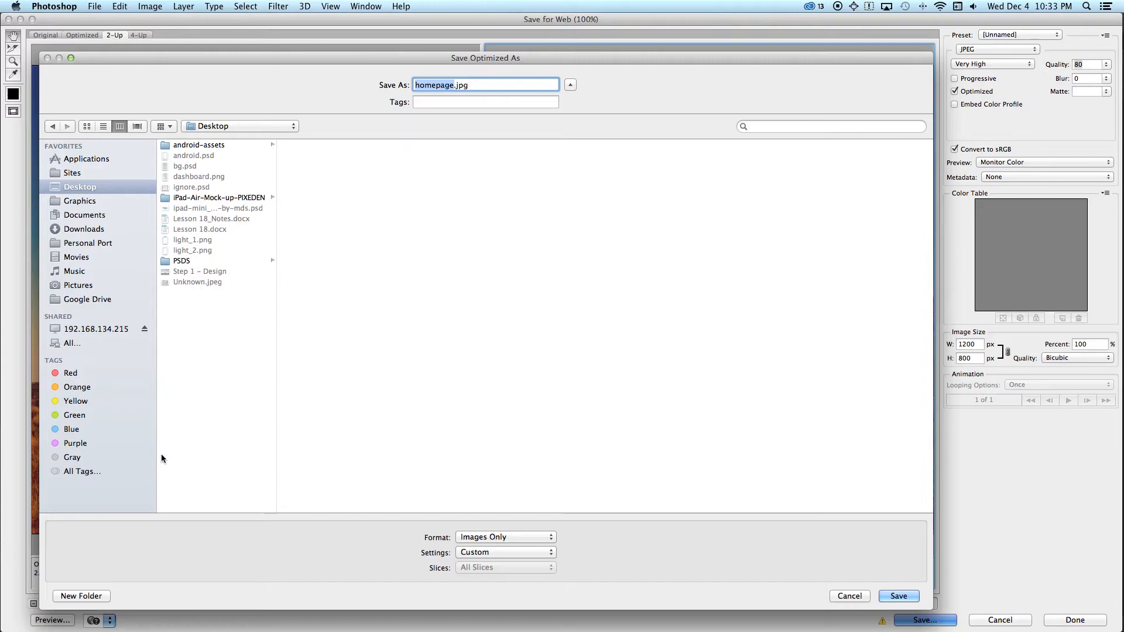
pyautogui.press('Return')
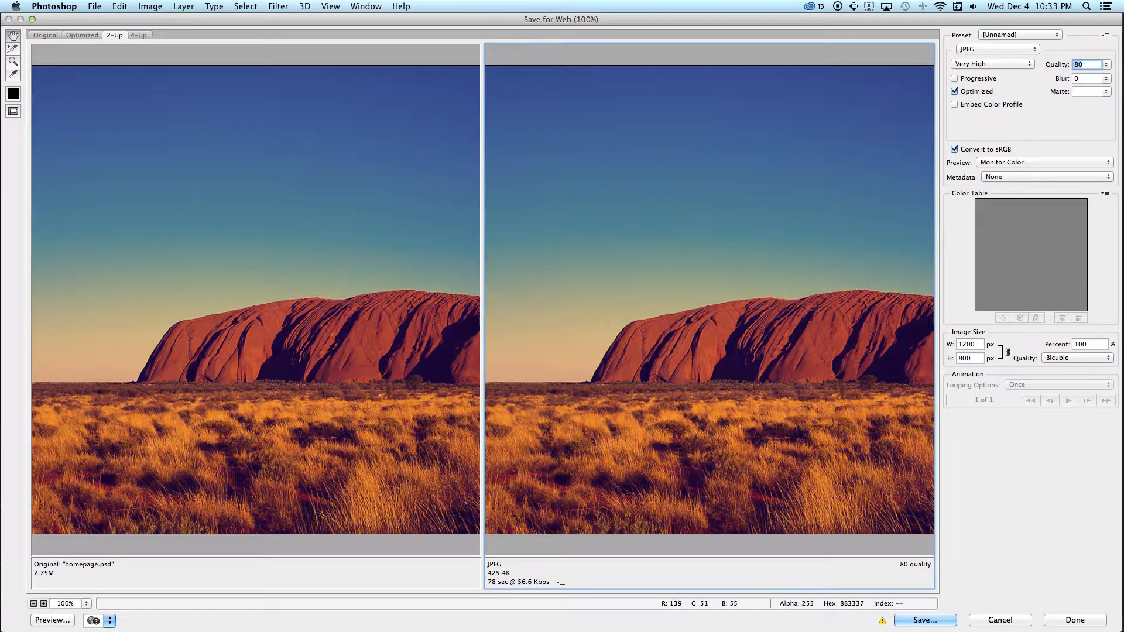
# Step: Switch to the Finder desktop, create a new folder named Website and place it near the PSDS folder
pyautogui.press('F11')
pyautogui.click(790, 311)
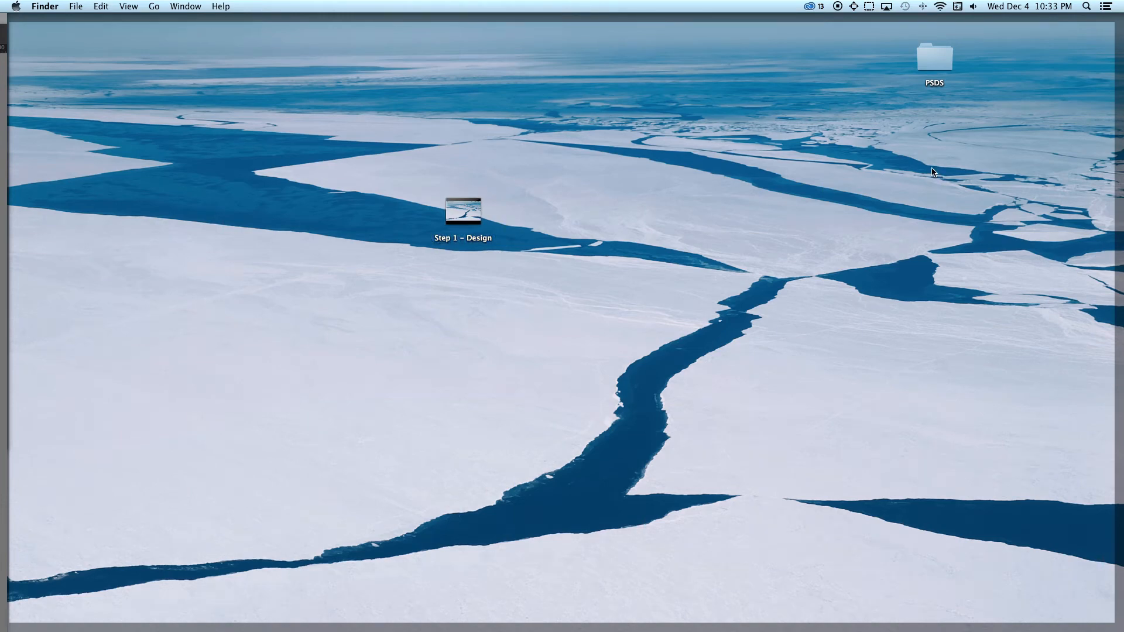
pyautogui.press('super+shift+n')
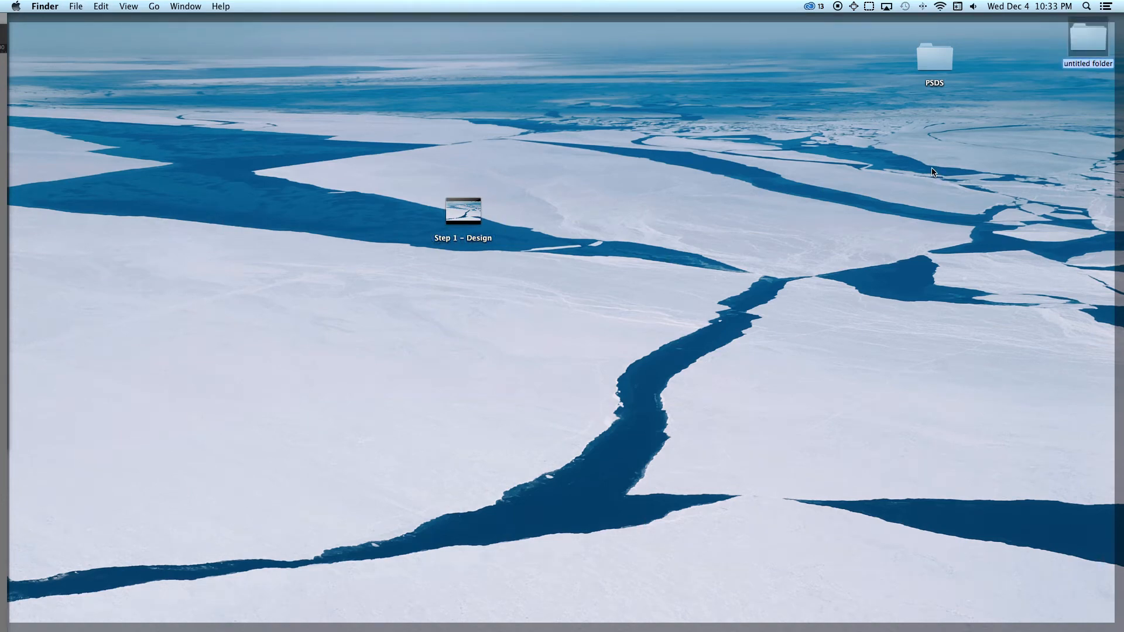
pyautogui.write('Website')
pyautogui.press('Return')
pyautogui.moveTo(1078, 53); pyautogui.dragTo(779, 104)
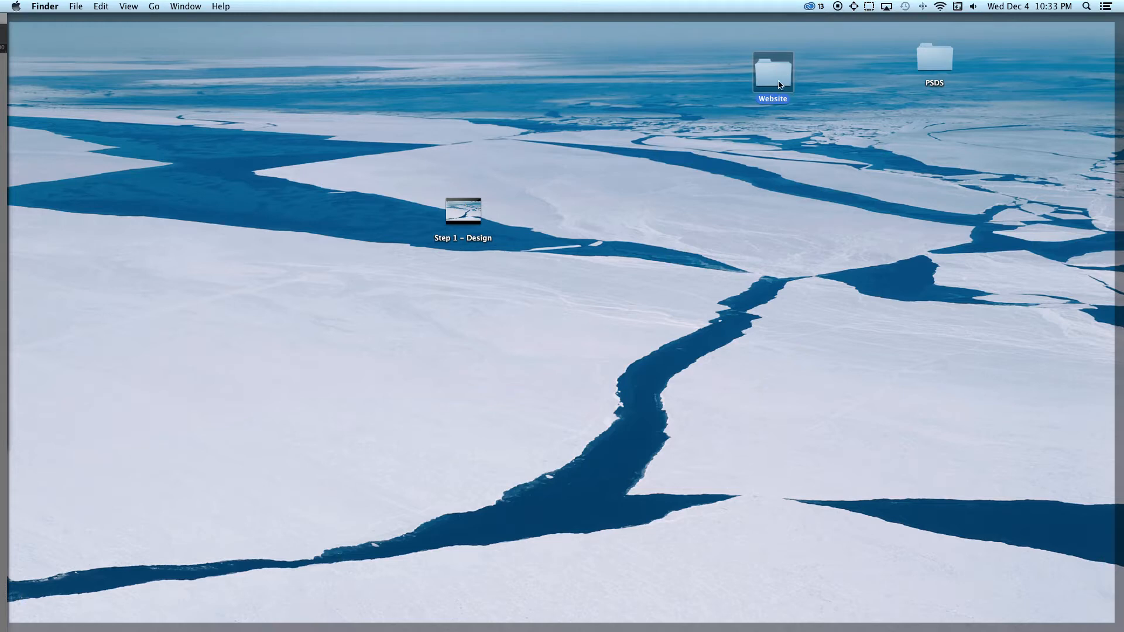
# Step: Move the PSDS folder into the Website folder and create a new folder named images inside Website
pyautogui.click(873, 98)
pyautogui.moveTo(927, 66); pyautogui.dragTo(791, 78)
pyautogui.doubleClick(780, 75)
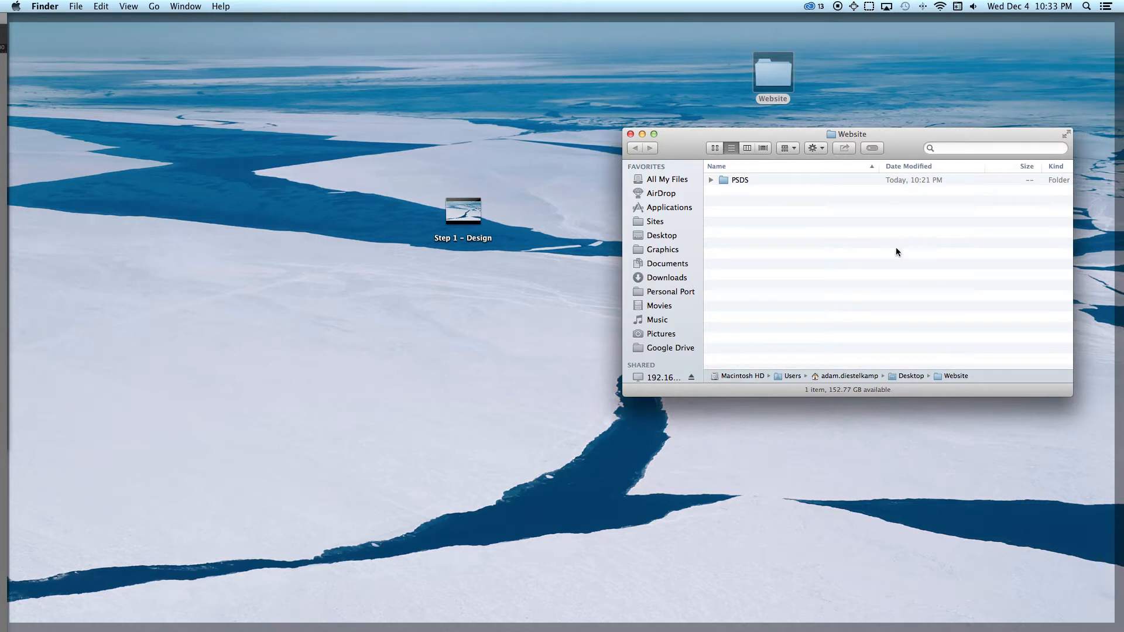
pyautogui.press('super+shift+n')
pyautogui.write('images')
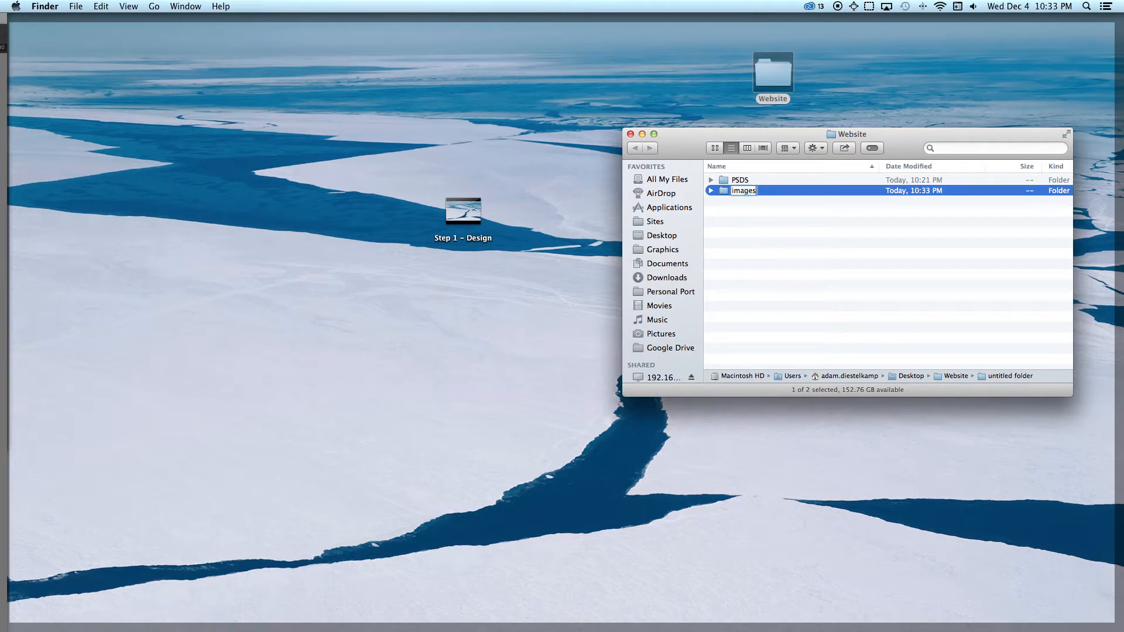
pyautogui.press('Return')
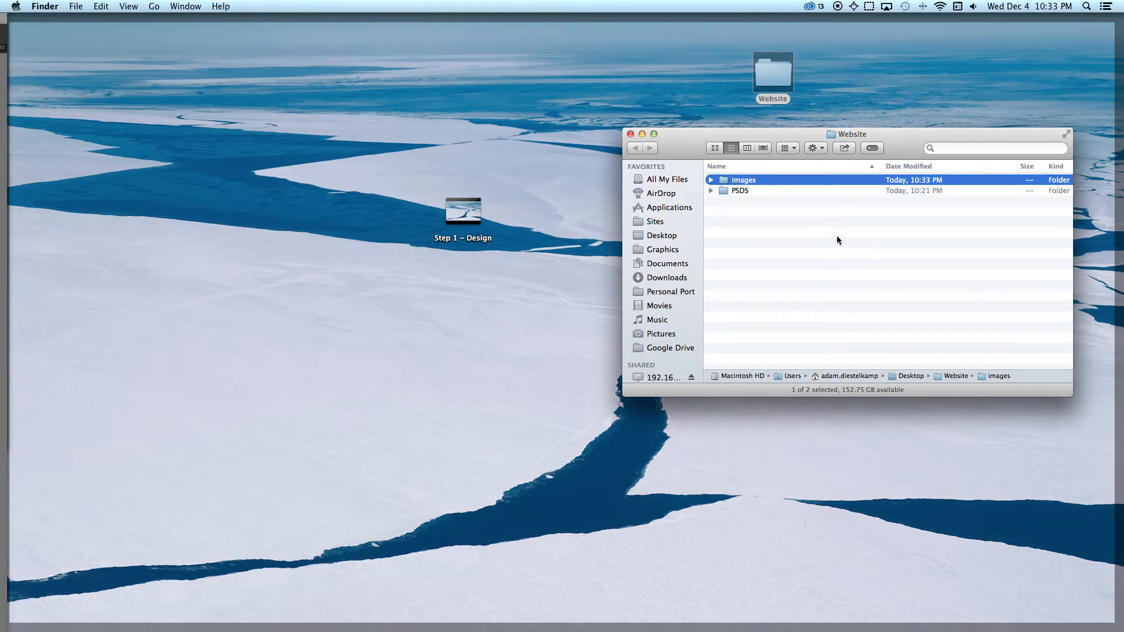
pyautogui.rightClick(834, 233)
pyautogui.click(809, 241)
pyautogui.click(74, 6)
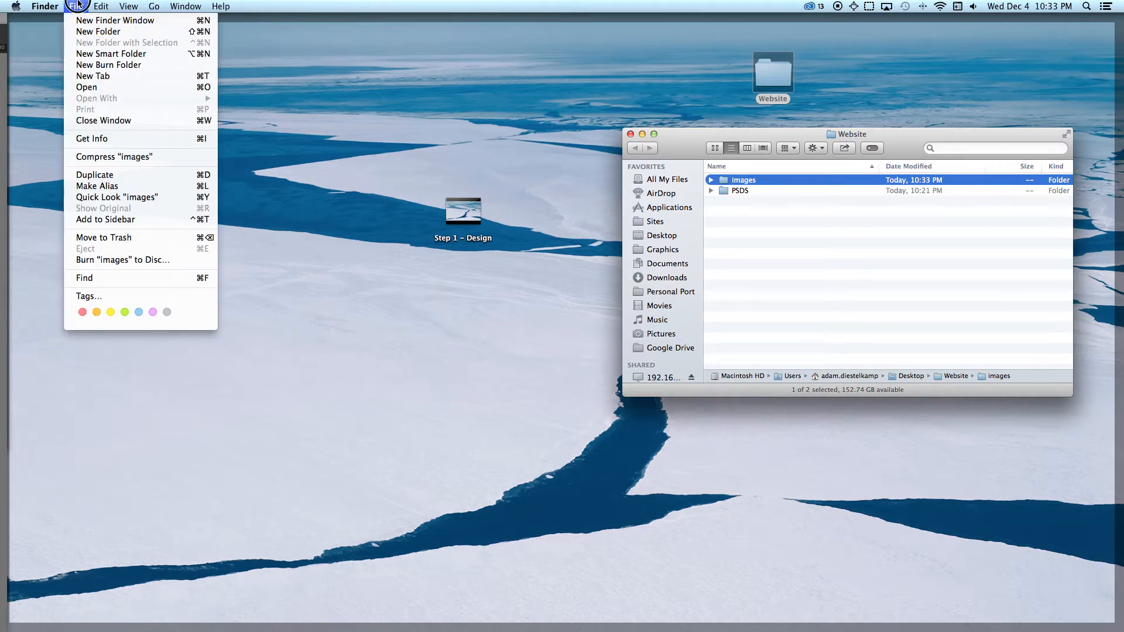
pyautogui.click(79, 4)
pyautogui.click(820, 258)
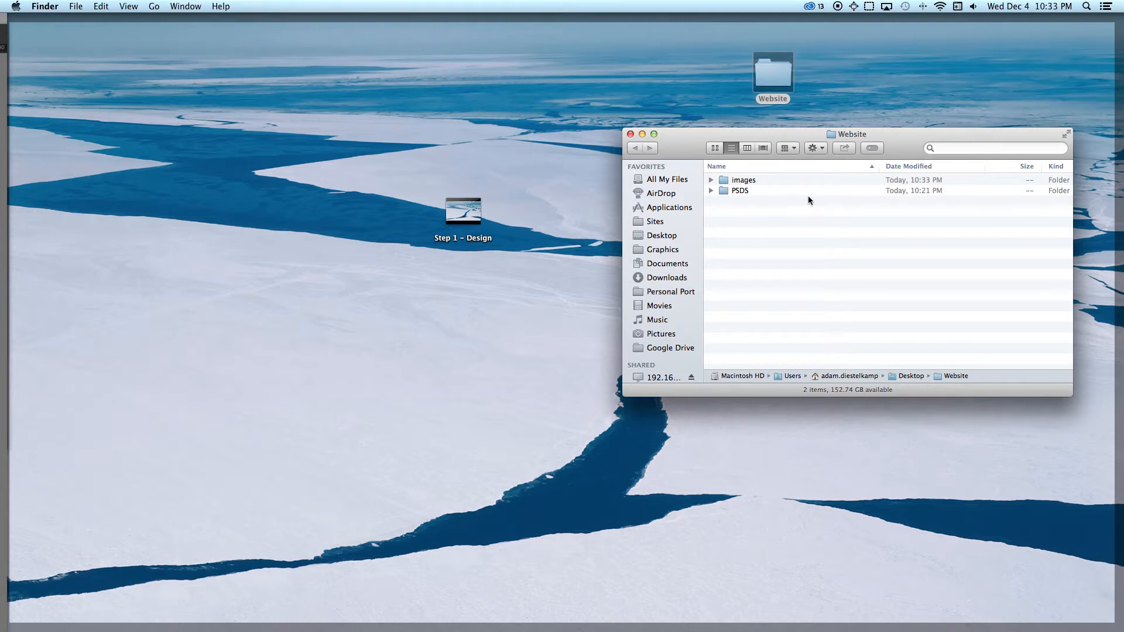
# Step: Open the images folder to view its contents and return to the Website folder
pyautogui.click(765, 180)
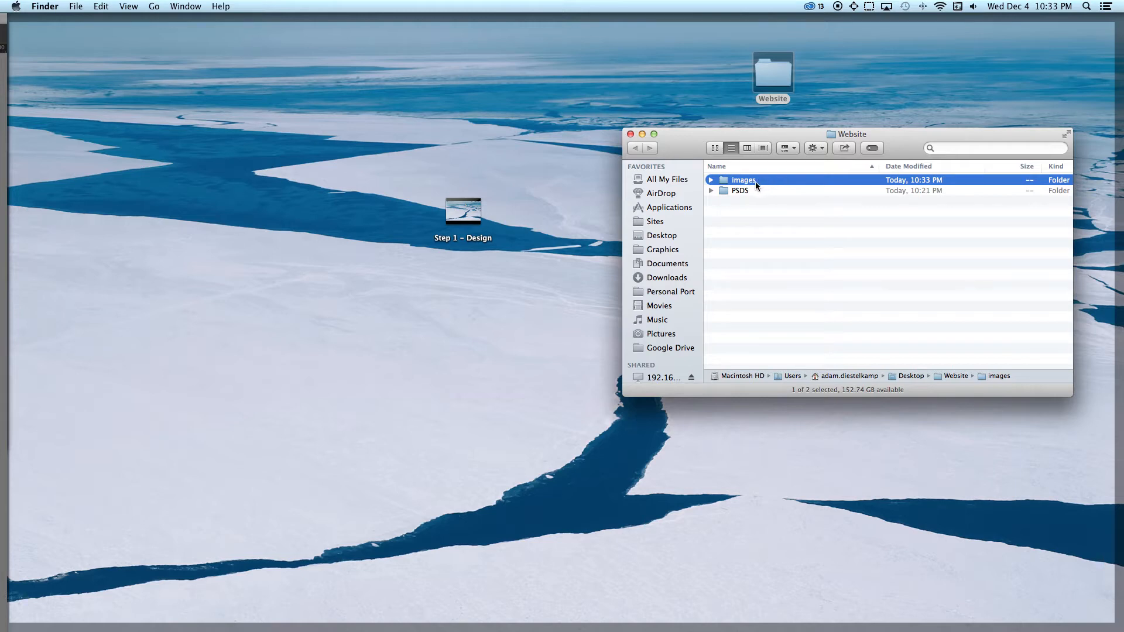
pyautogui.doubleClick(761, 185)
pyautogui.click(635, 148)
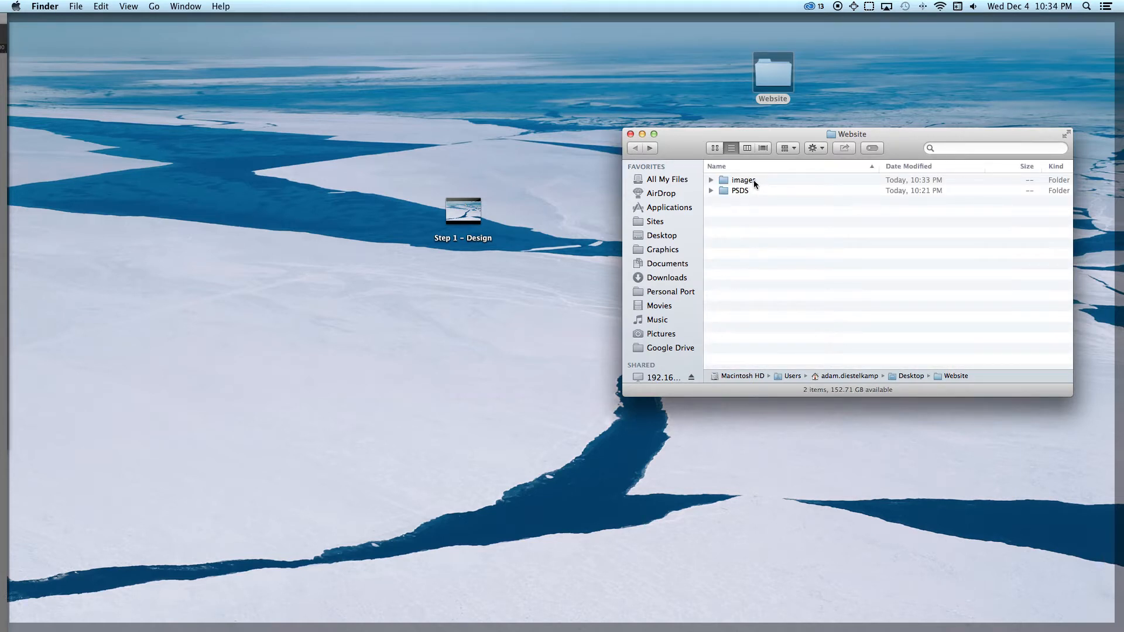
# Step: Switch back to Photoshop and reopen the background artwork in Save for Web
pyautogui.press('super+Tab')
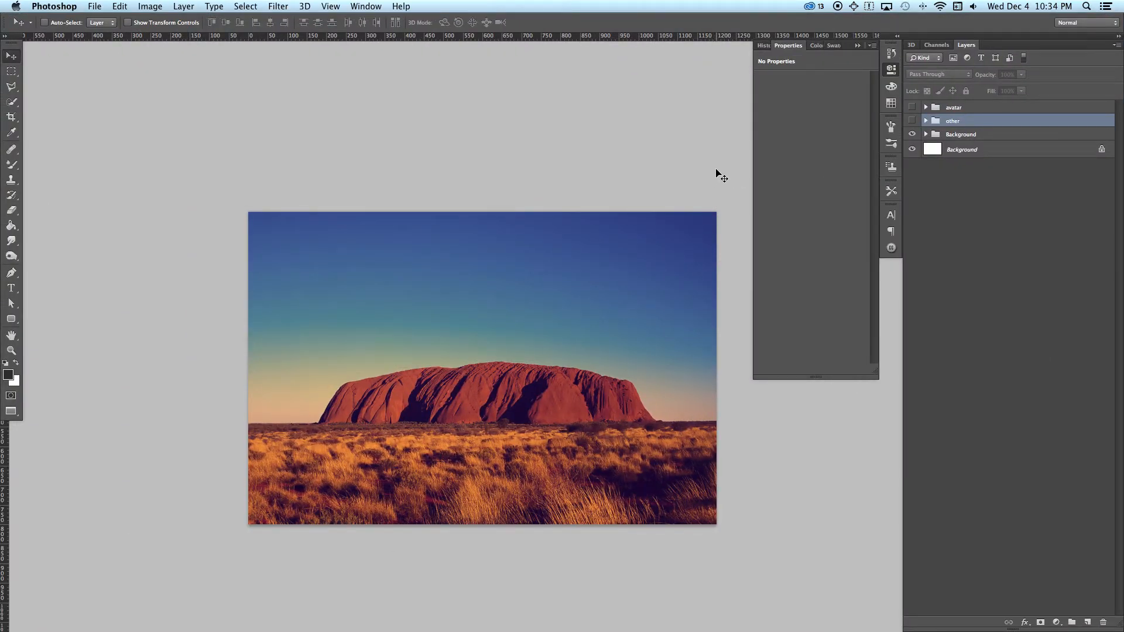
pyautogui.click(48, 6)
pyautogui.click(95, 5)
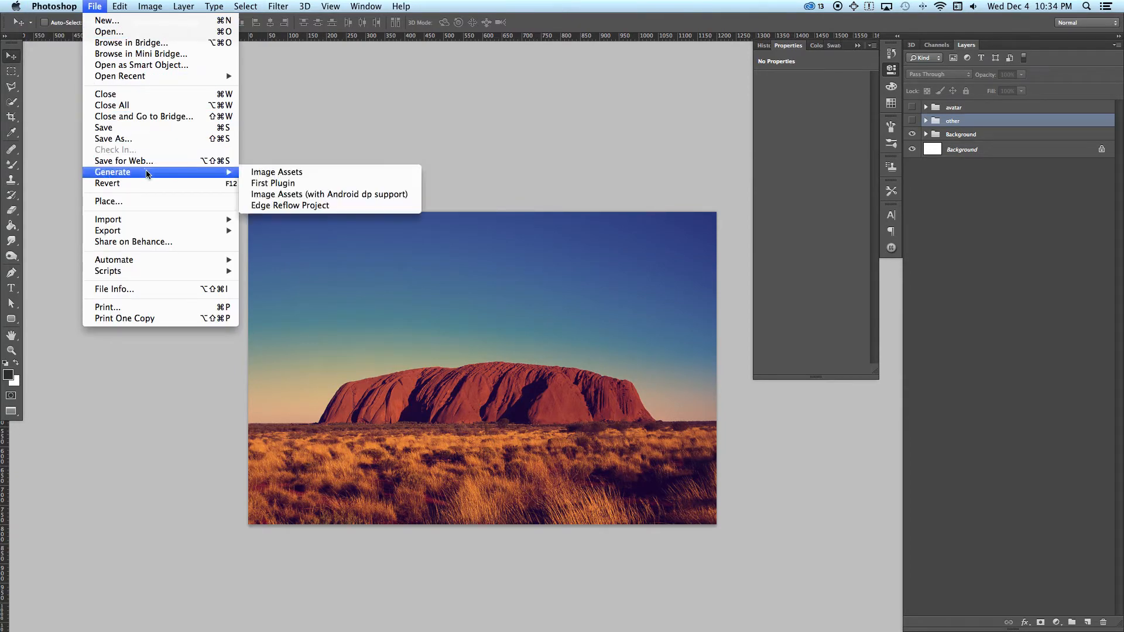
pyautogui.click(124, 160)
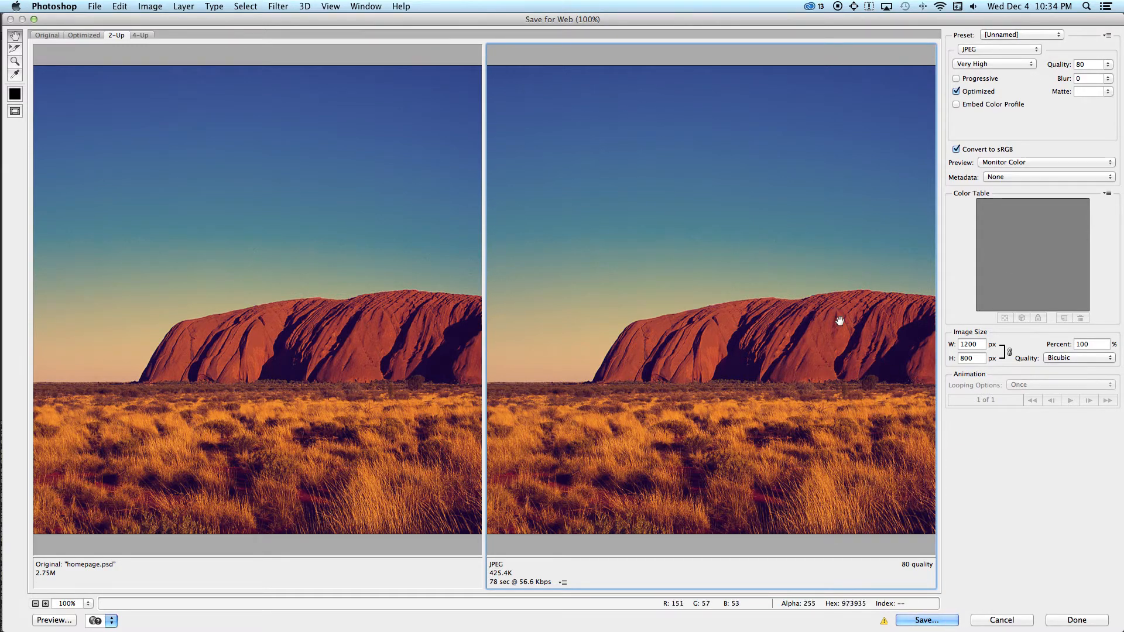
# Step: Save the optimized JPEG as background.jpg in the images folder inside the desktop's Website folder
pyautogui.click(938, 623)
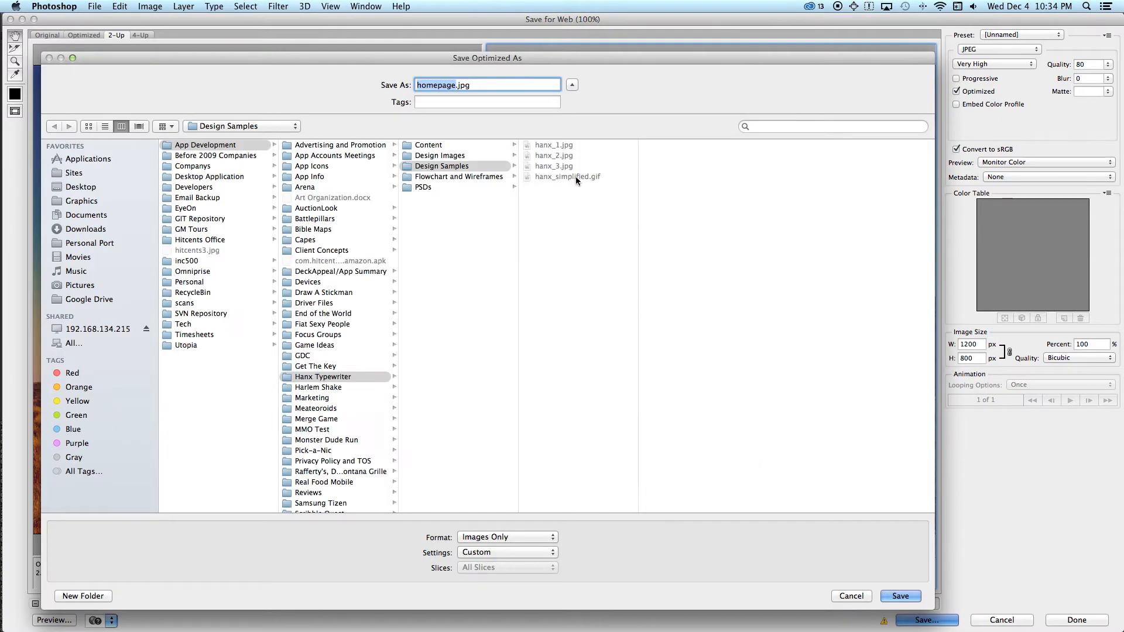
pyautogui.click(73, 187)
pyautogui.click(224, 282)
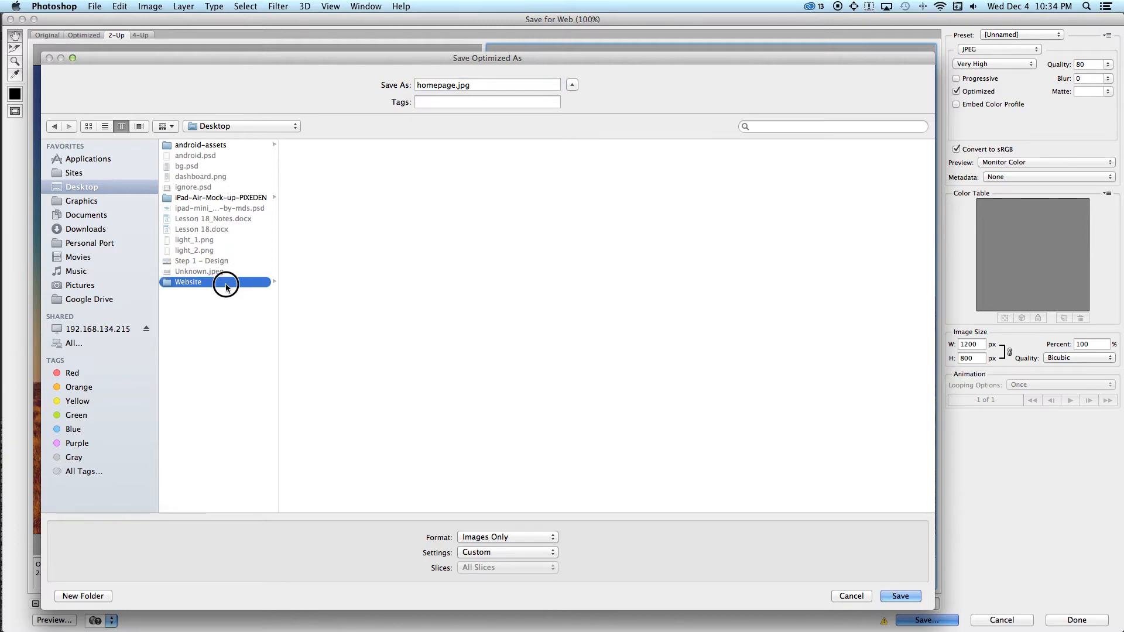
pyautogui.click(322, 146)
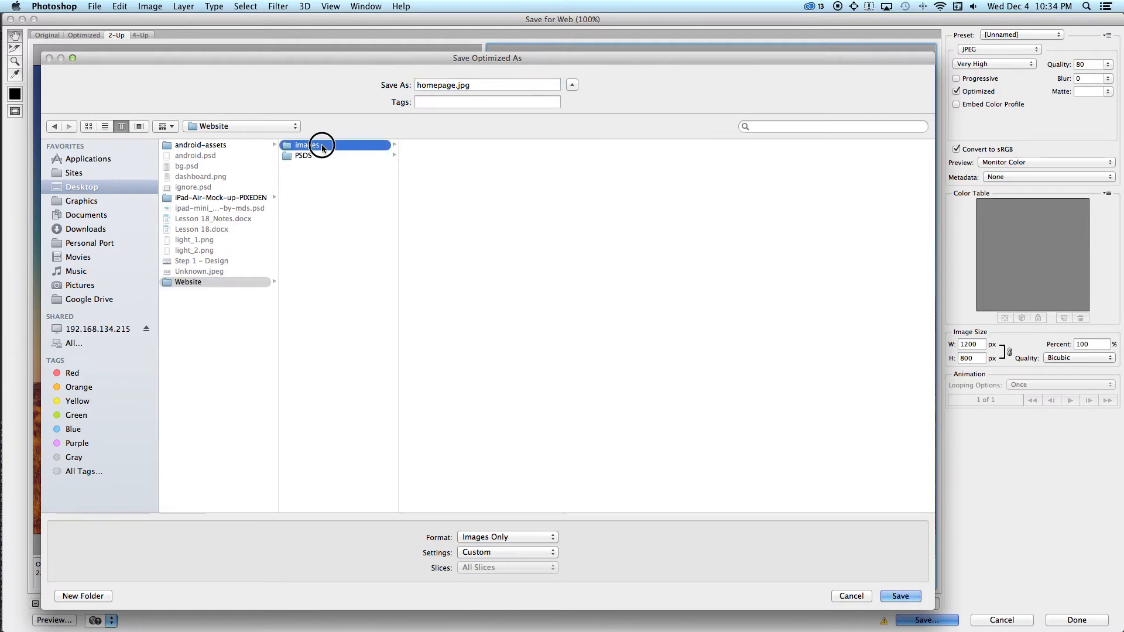
pyautogui.click(452, 85)
pyautogui.doubleClick(452, 85)
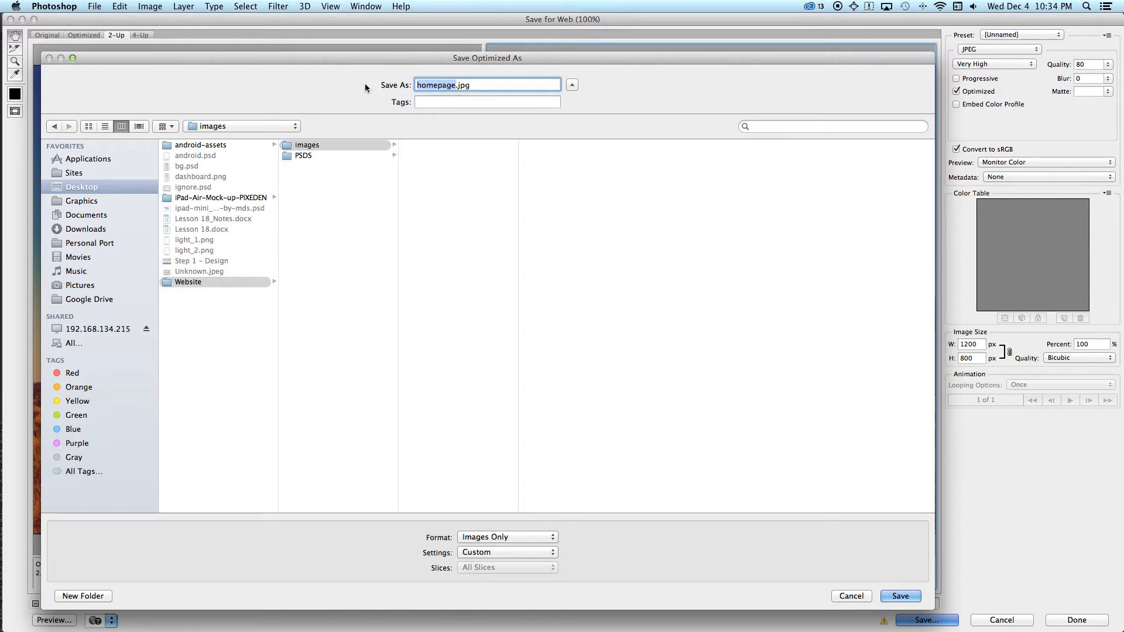
pyautogui.write('bac')
pyautogui.write('kground')
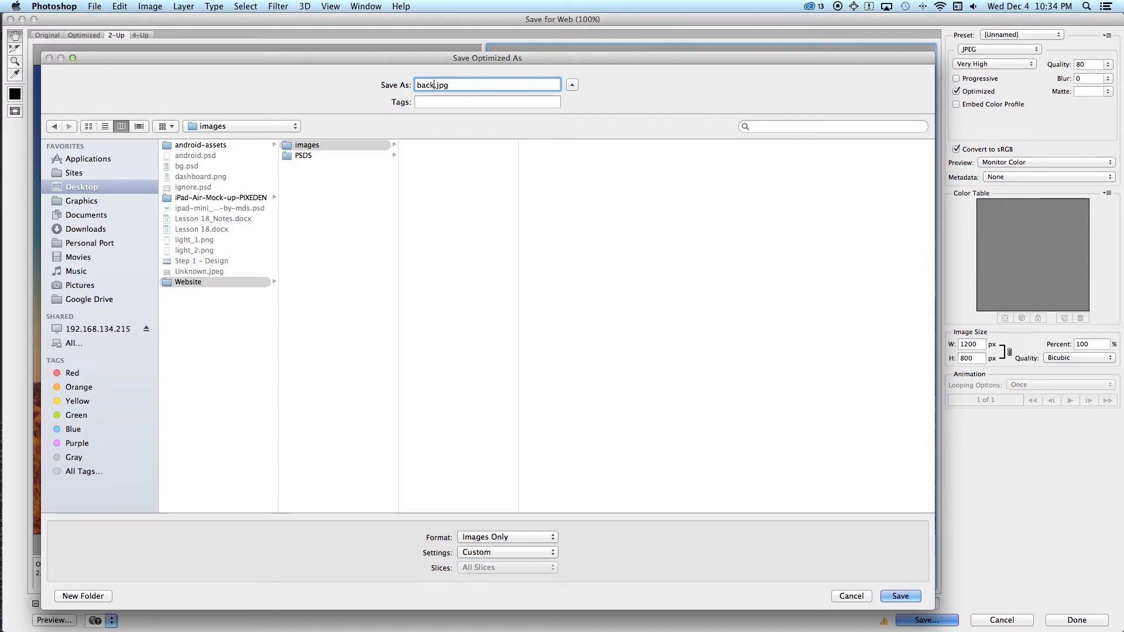
pyautogui.press('Return')
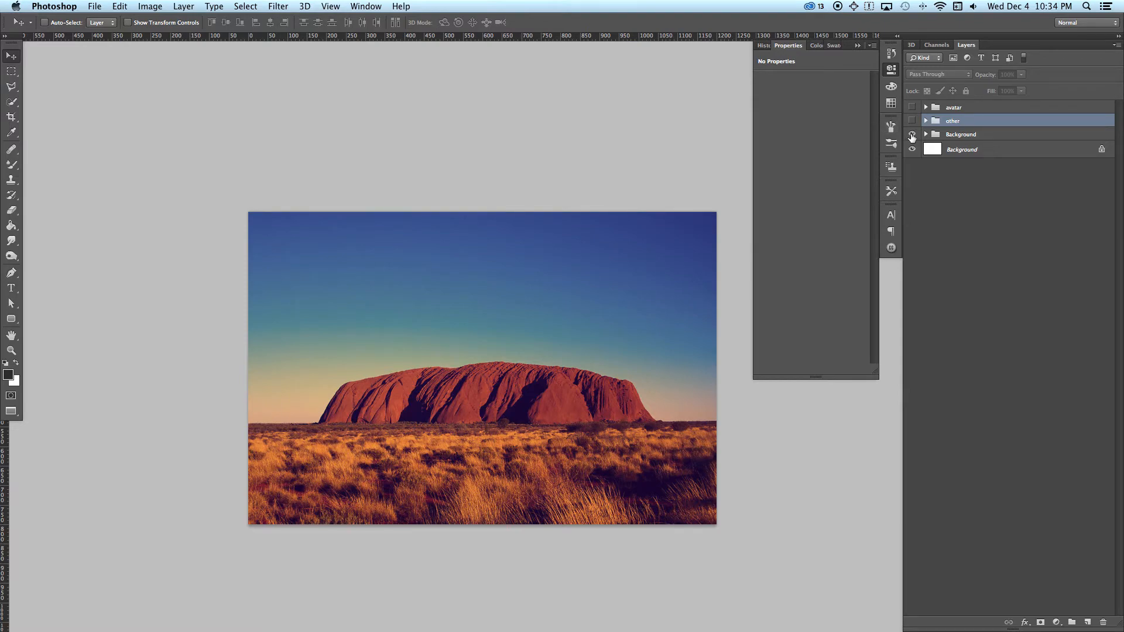
# Step: Switch to Finder, open the images folder and preview the exported background.jpg file
pyautogui.press('super+Tab')
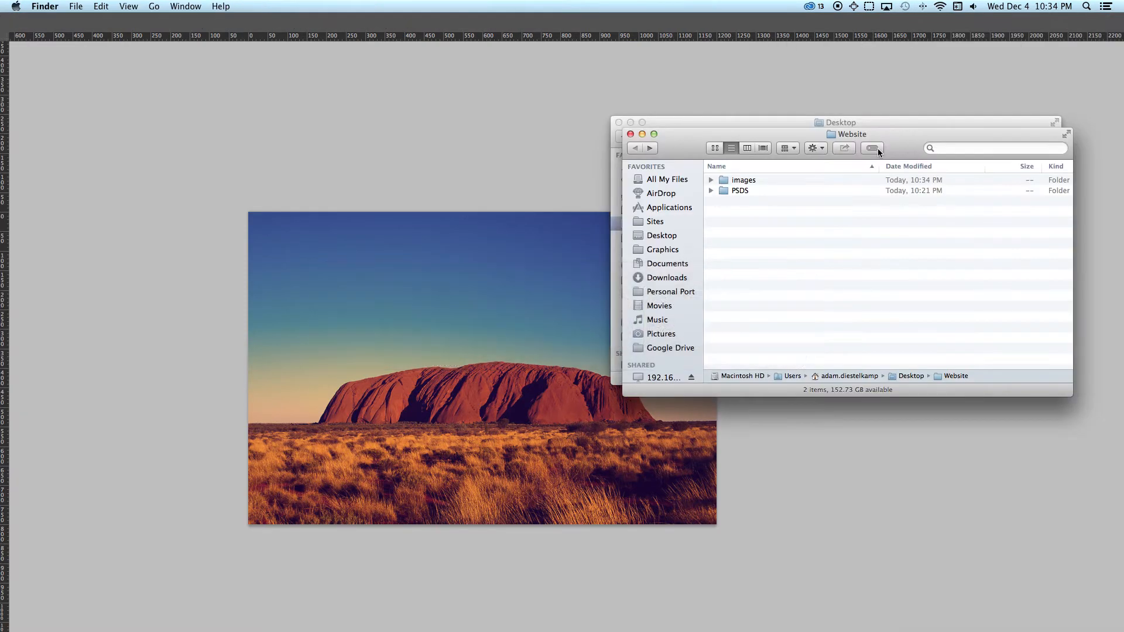
pyautogui.doubleClick(773, 183)
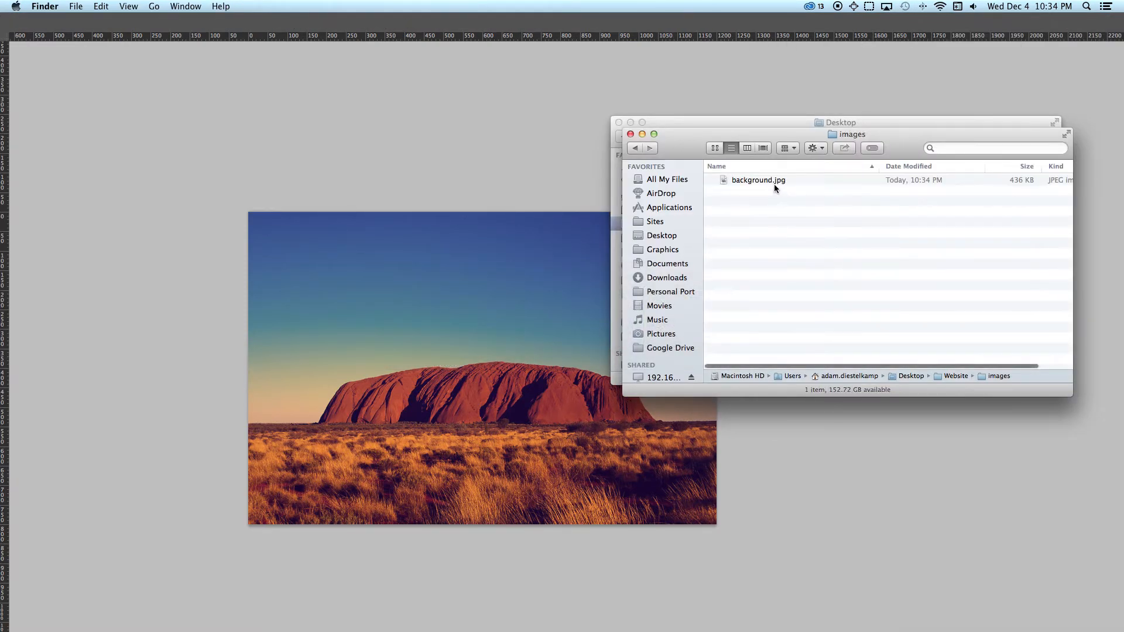
pyautogui.click(774, 180)
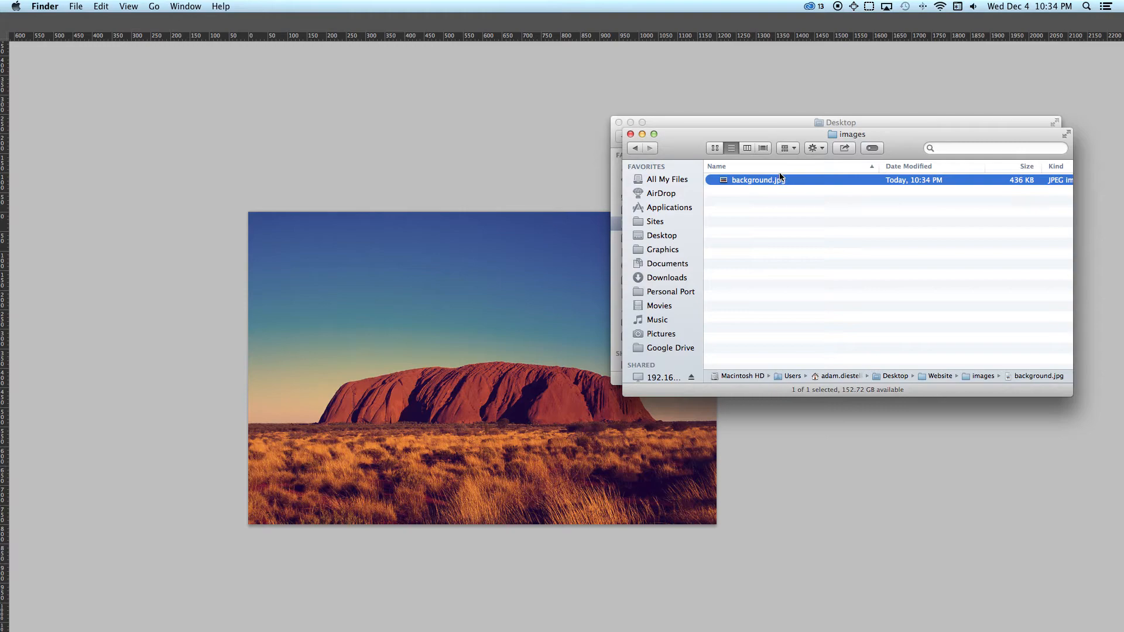
pyautogui.press('space')
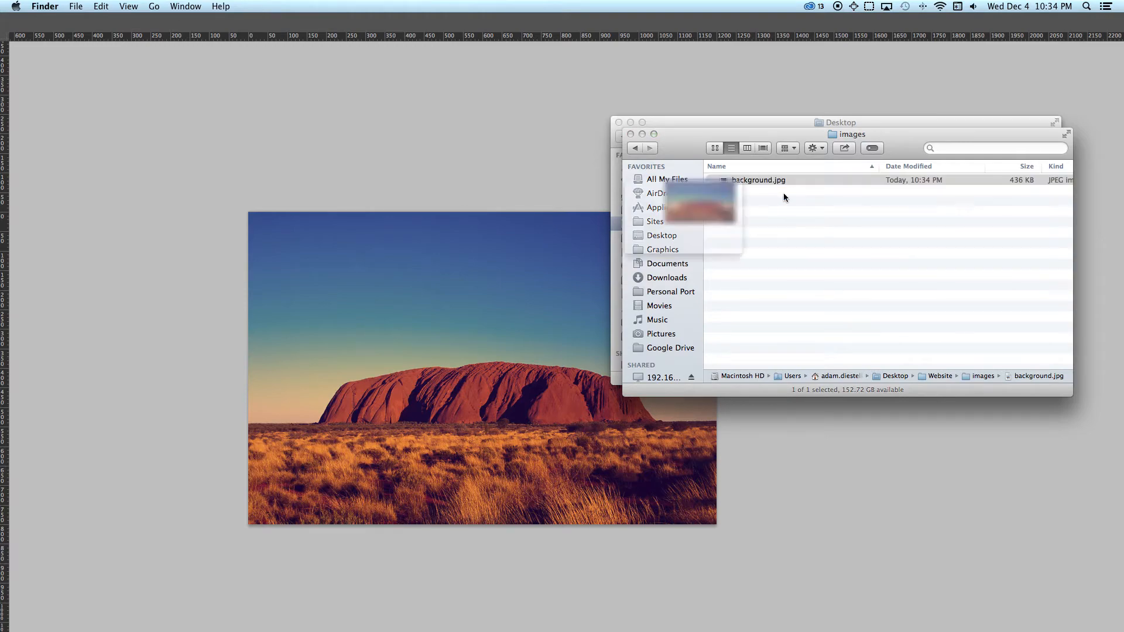
pyautogui.click(716, 181)
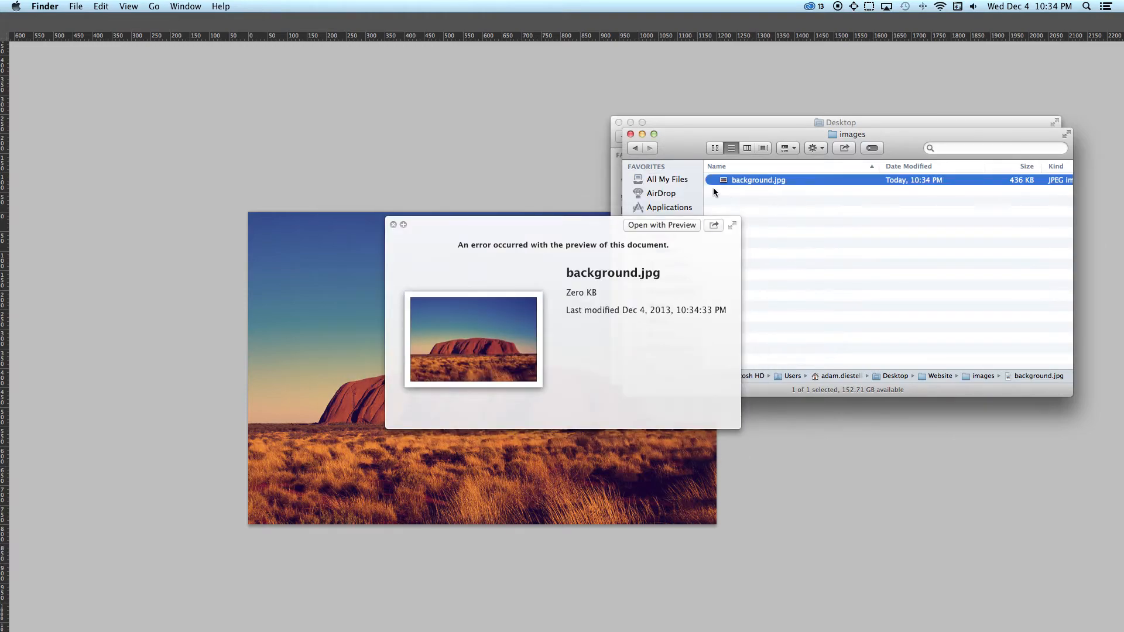
# Step: Open the exported background.jpg in Preview to inspect the image, and close its window
pyautogui.click(747, 200)
pyautogui.click(725, 180)
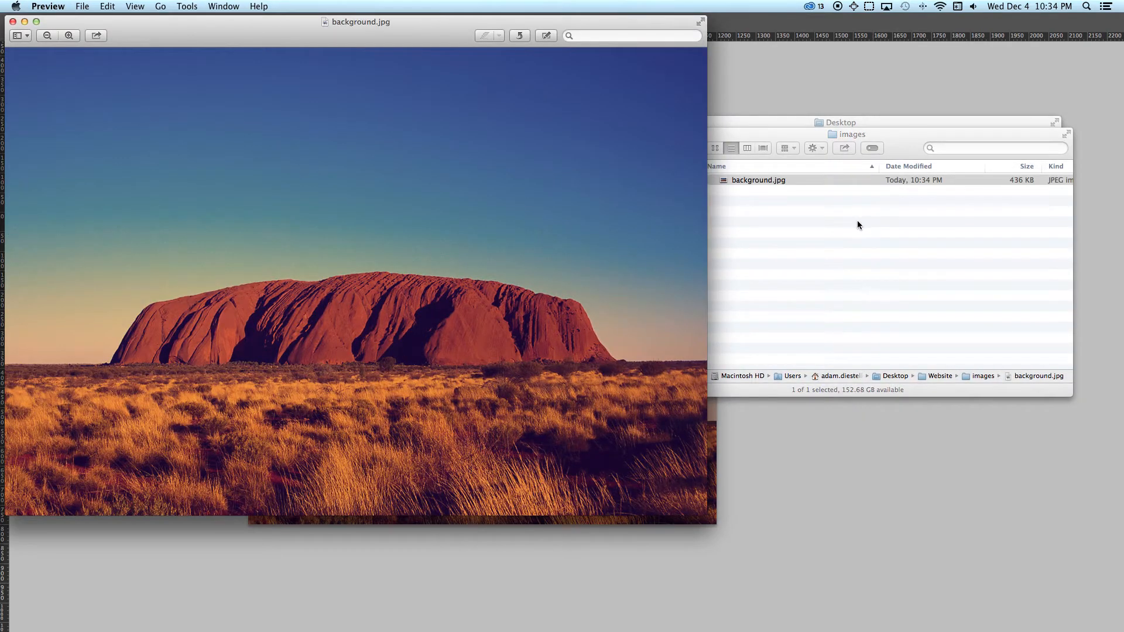
pyautogui.click(851, 226)
pyautogui.click(13, 23)
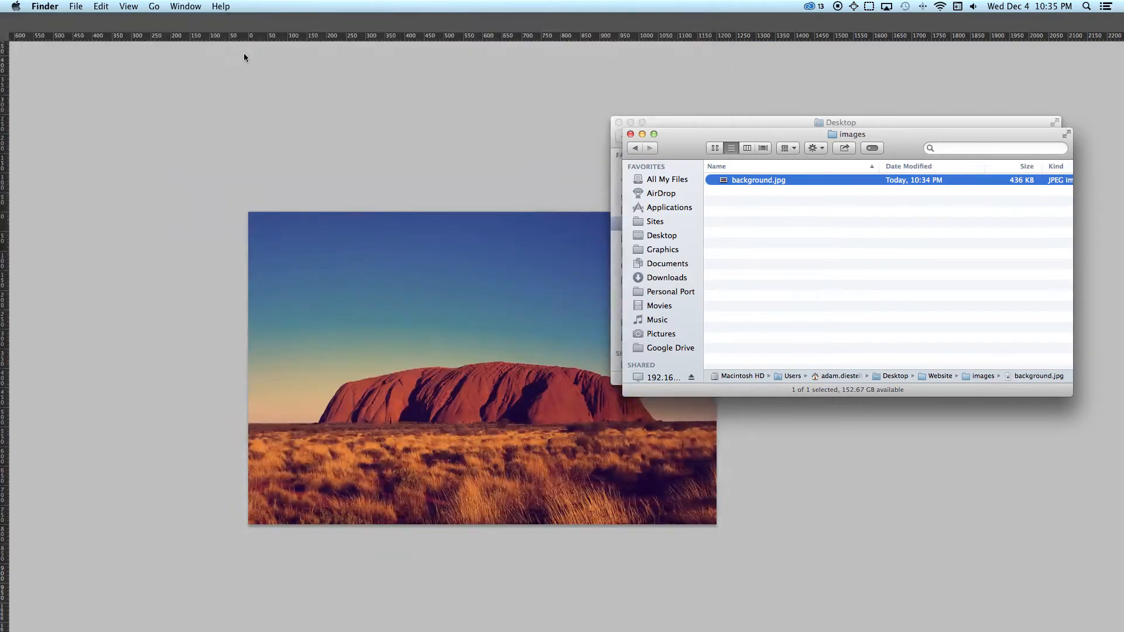
# Step: Return to Photoshop, hide the Background layer group and show the avatar group
pyautogui.click(370, 173)
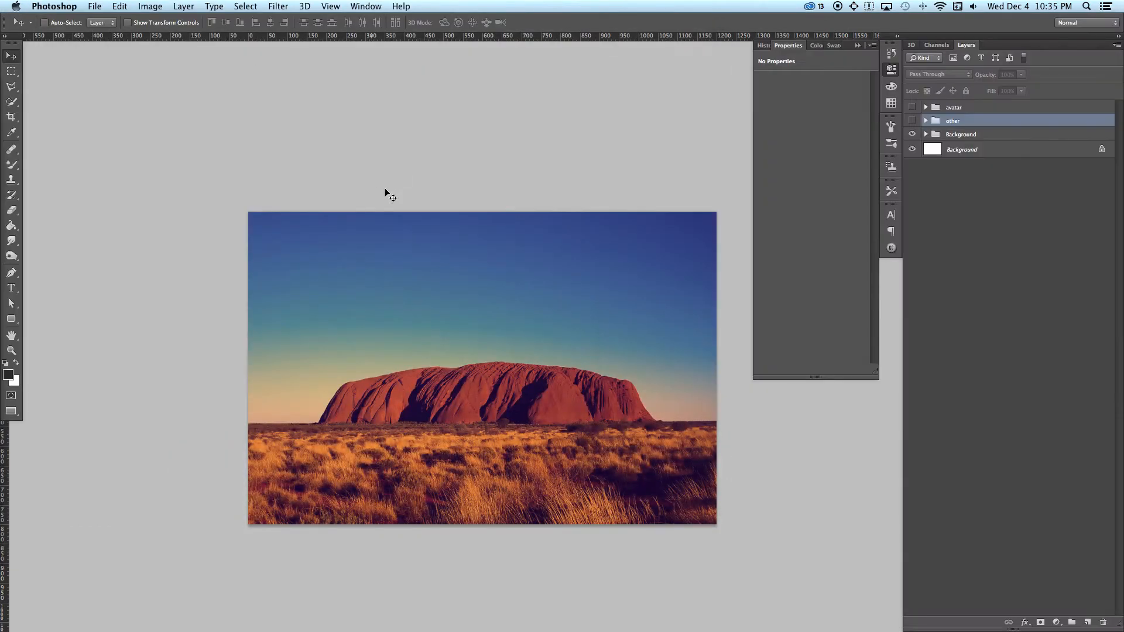
pyautogui.click(918, 134)
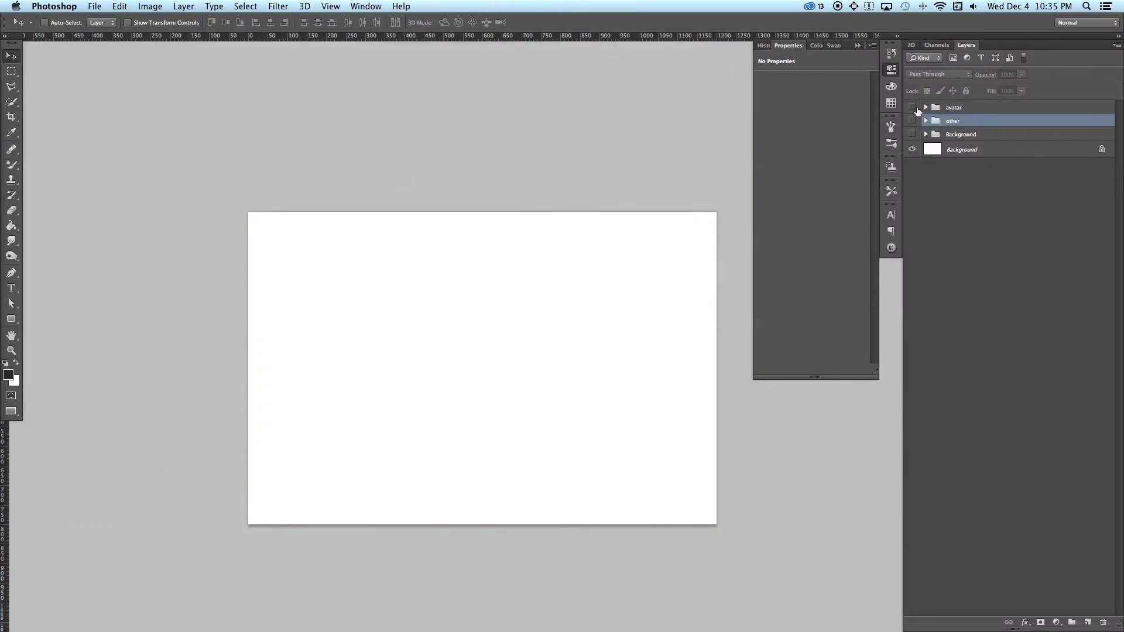
pyautogui.click(912, 107)
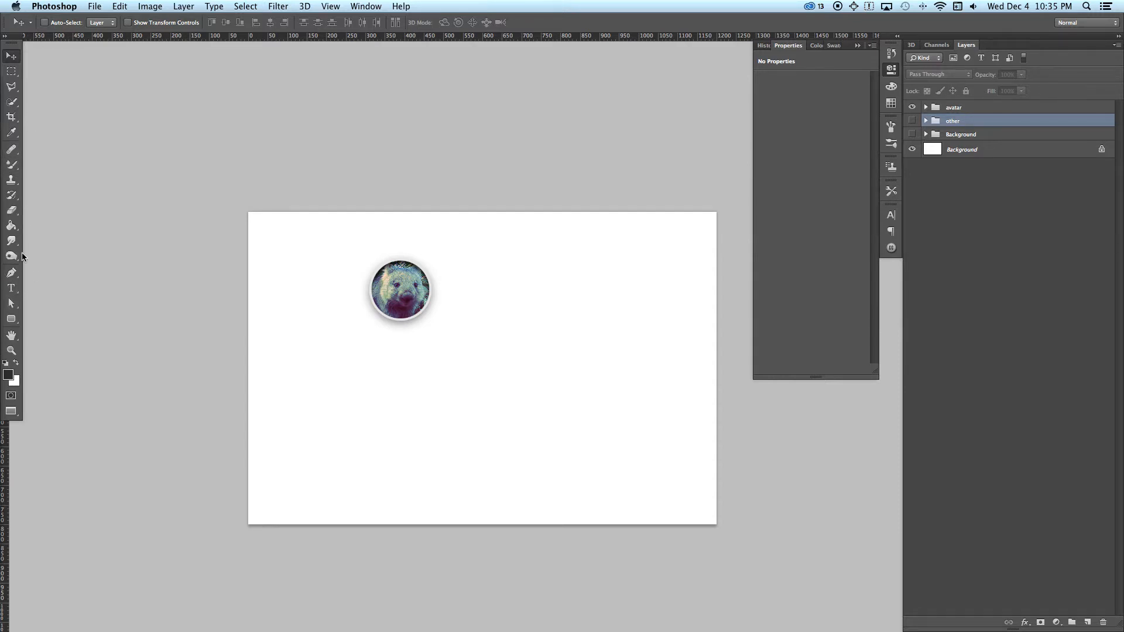
# Step: Look through the tool groups in search of the Slice Tool
pyautogui.click(13, 275)
pyautogui.click(14, 280)
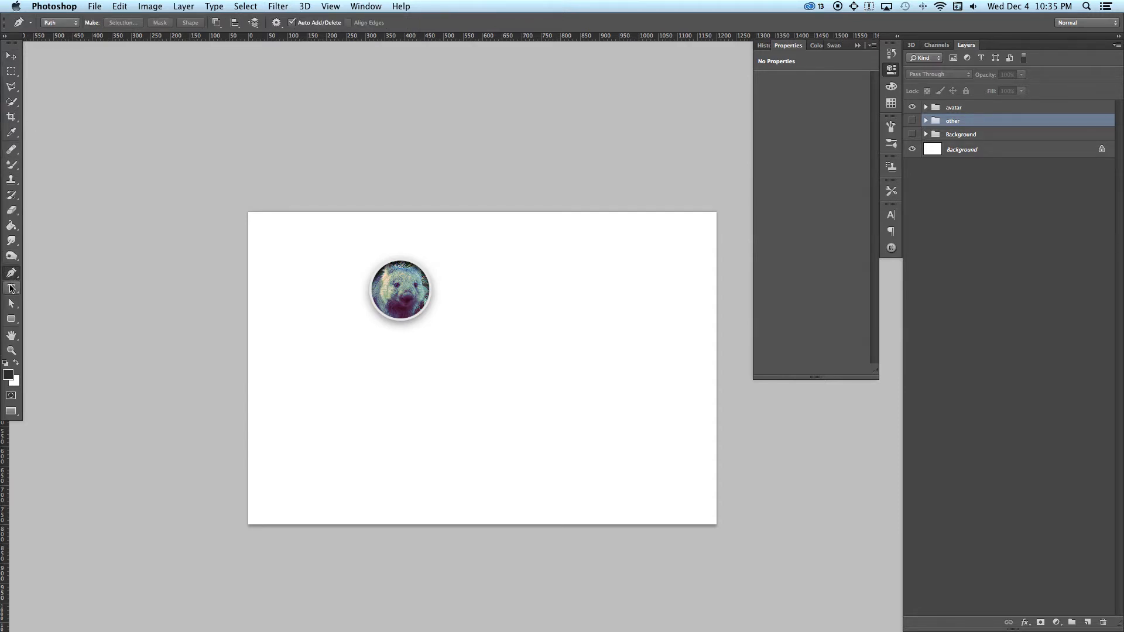
pyautogui.click(12, 320)
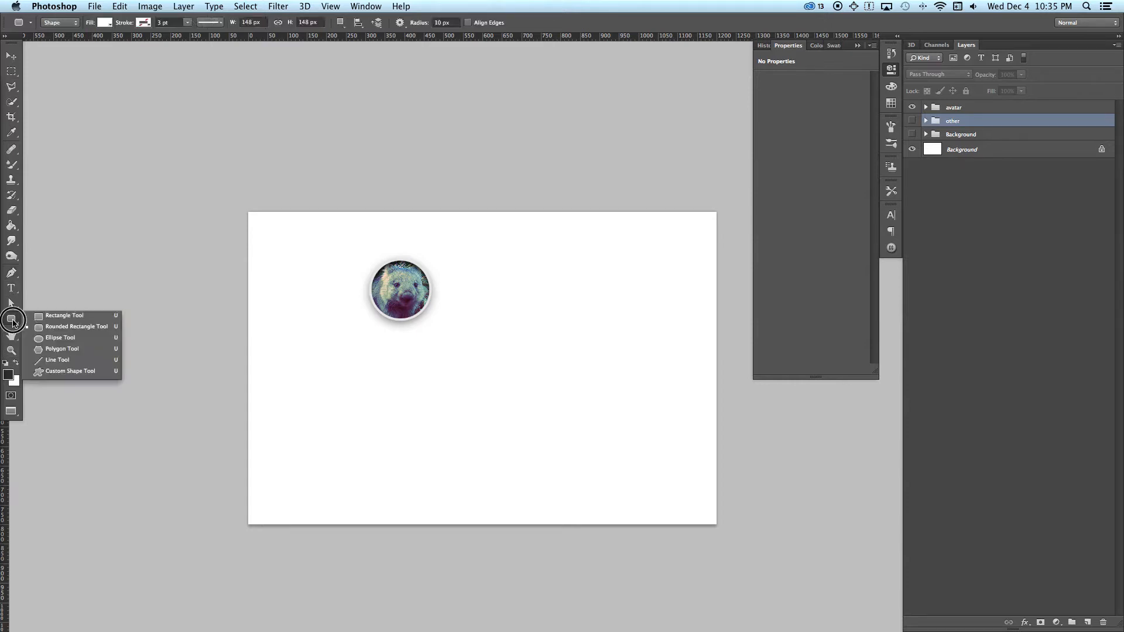
pyautogui.click(10, 304)
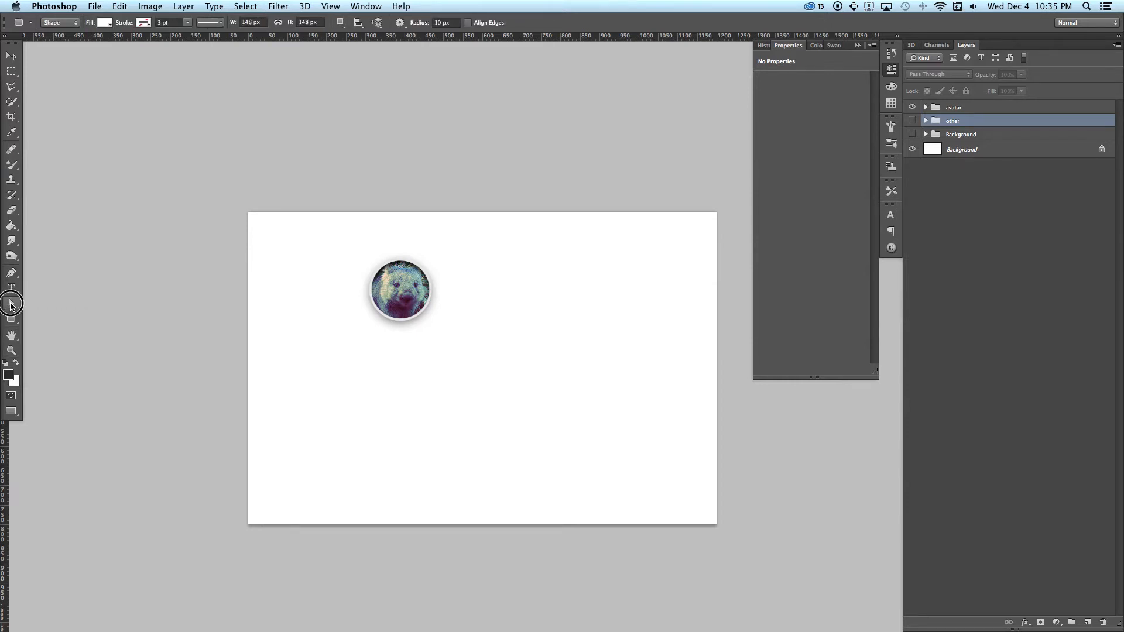
pyautogui.click(11, 304)
pyautogui.click(12, 291)
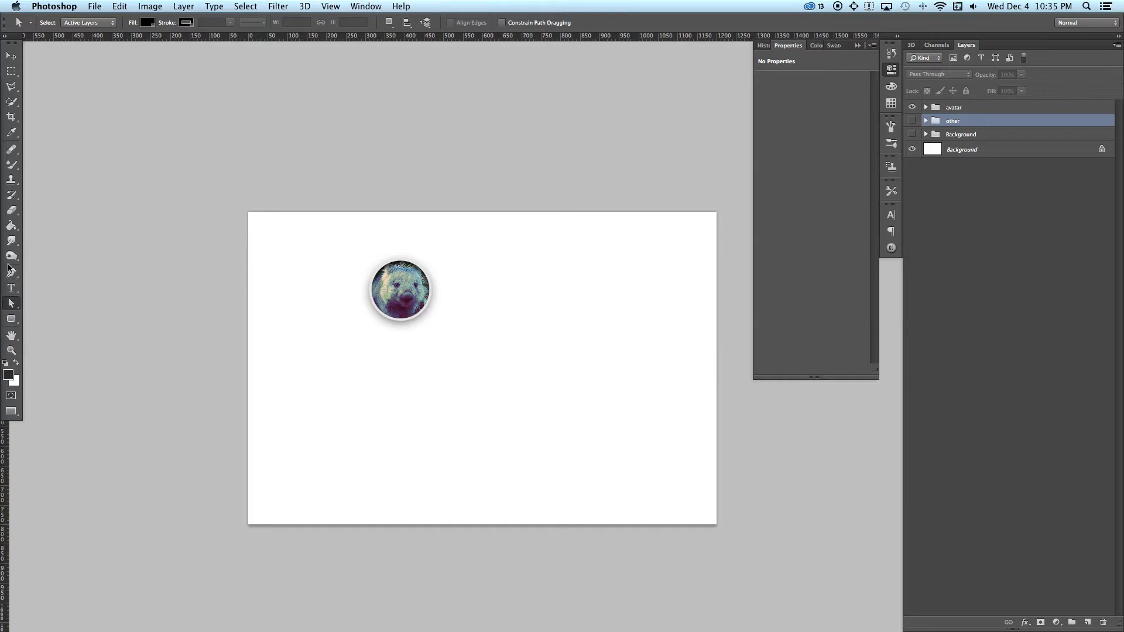
pyautogui.click(13, 135)
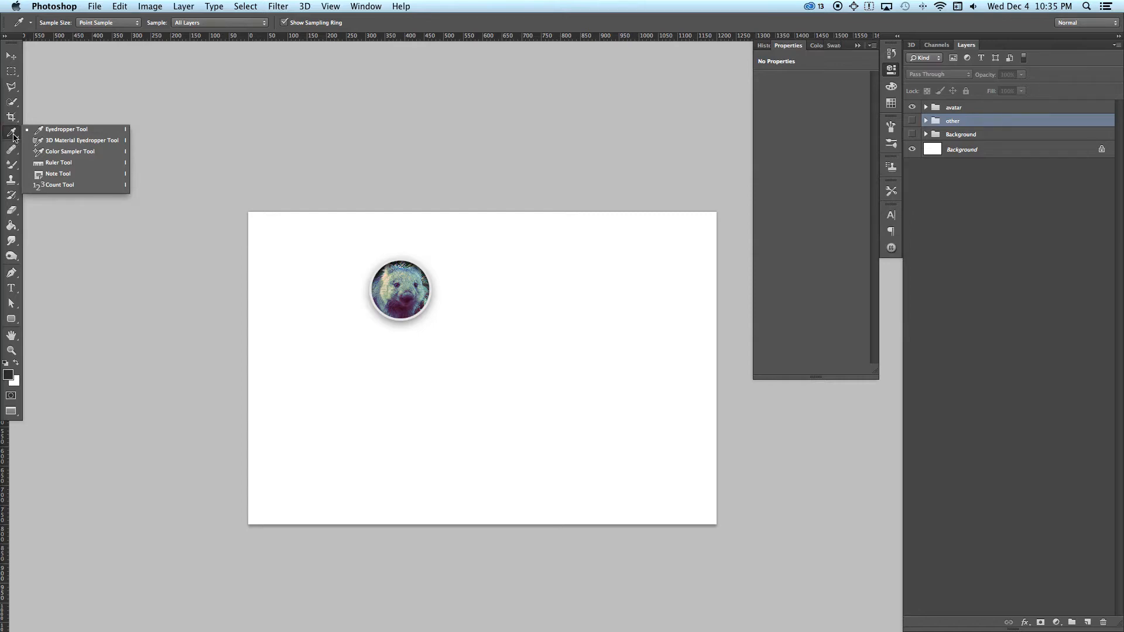
pyautogui.click(11, 179)
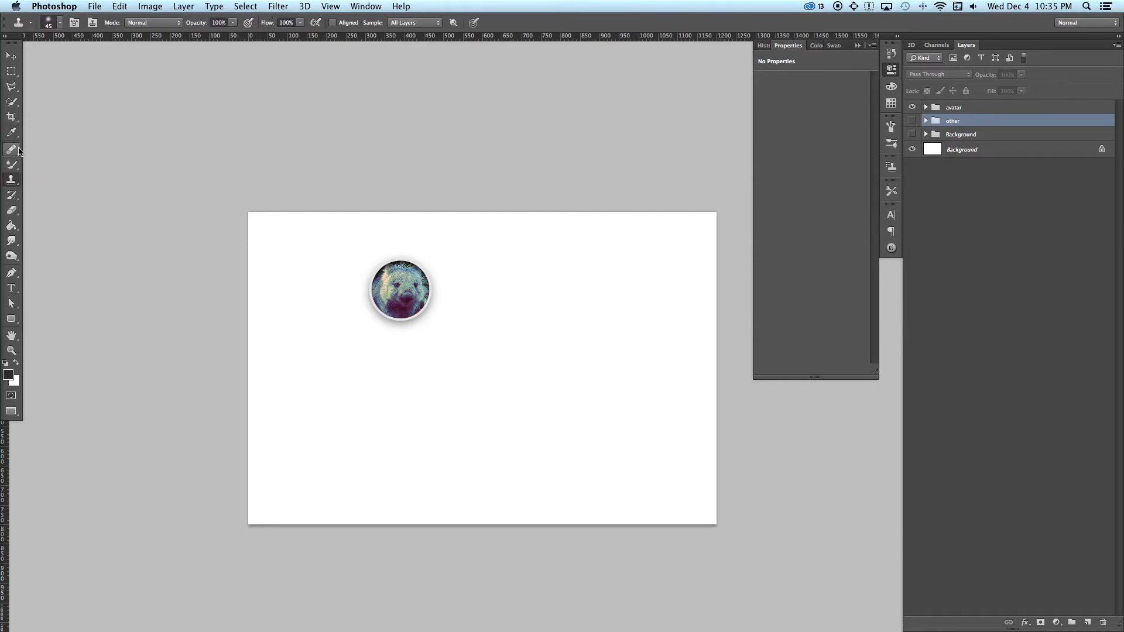
pyautogui.click(12, 89)
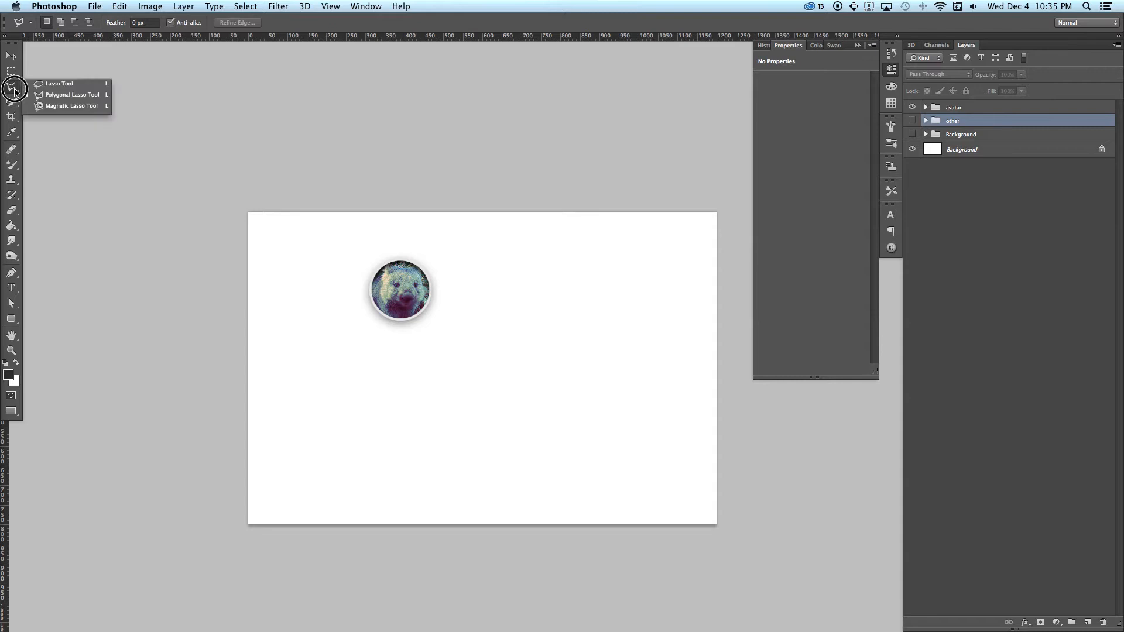
pyautogui.click(11, 71)
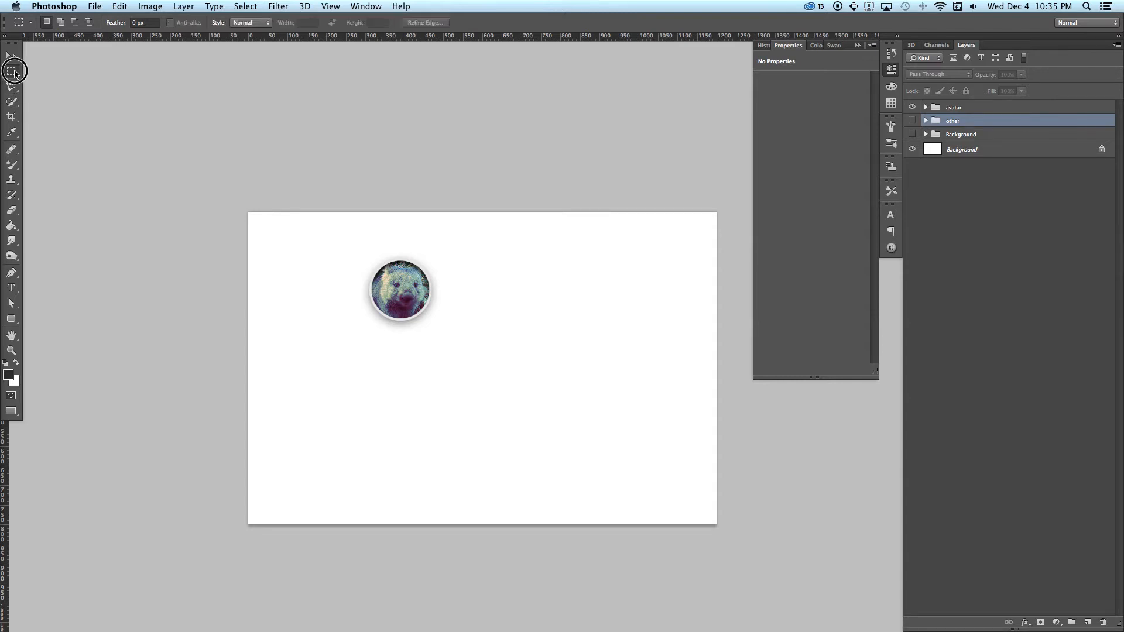
pyautogui.click(14, 105)
pyautogui.click(13, 105)
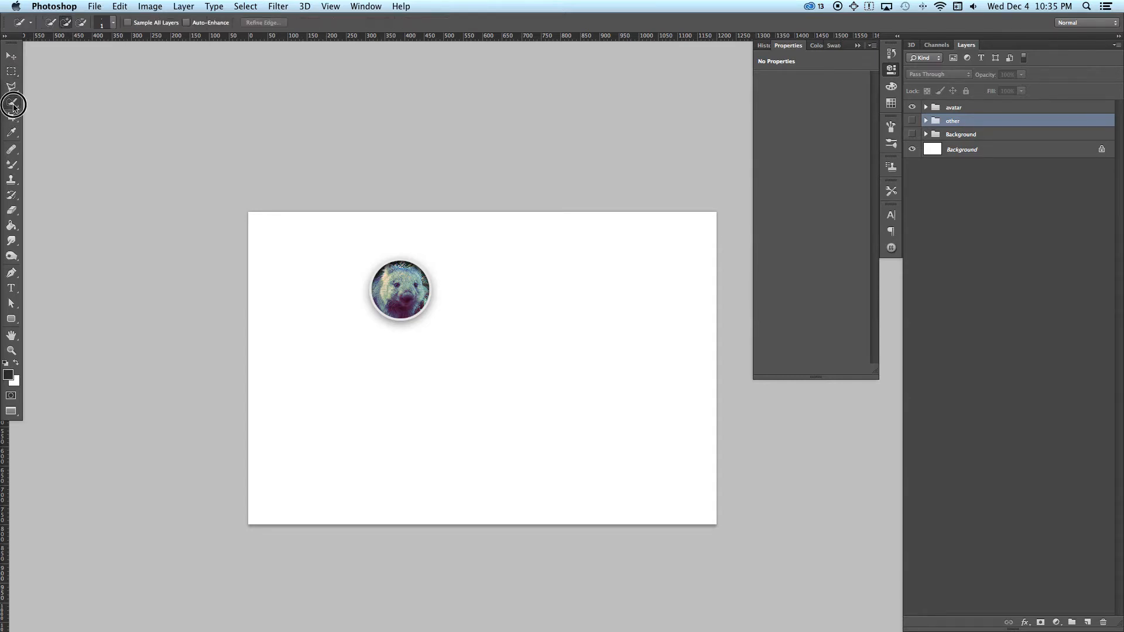
pyautogui.click(13, 150)
pyautogui.click(14, 341)
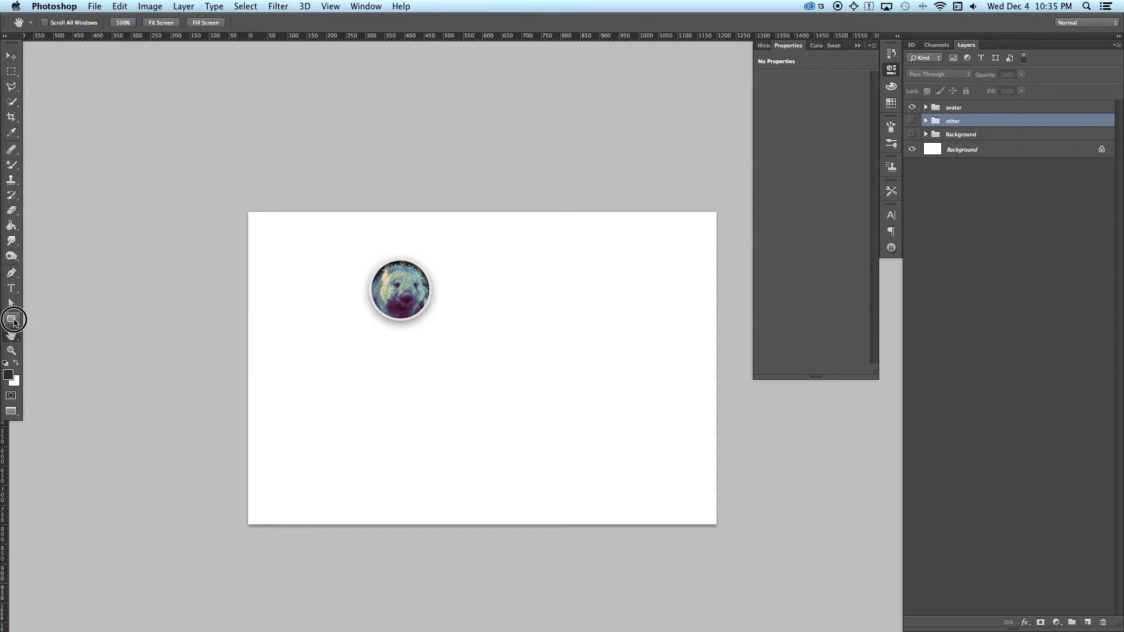
pyautogui.click(12, 255)
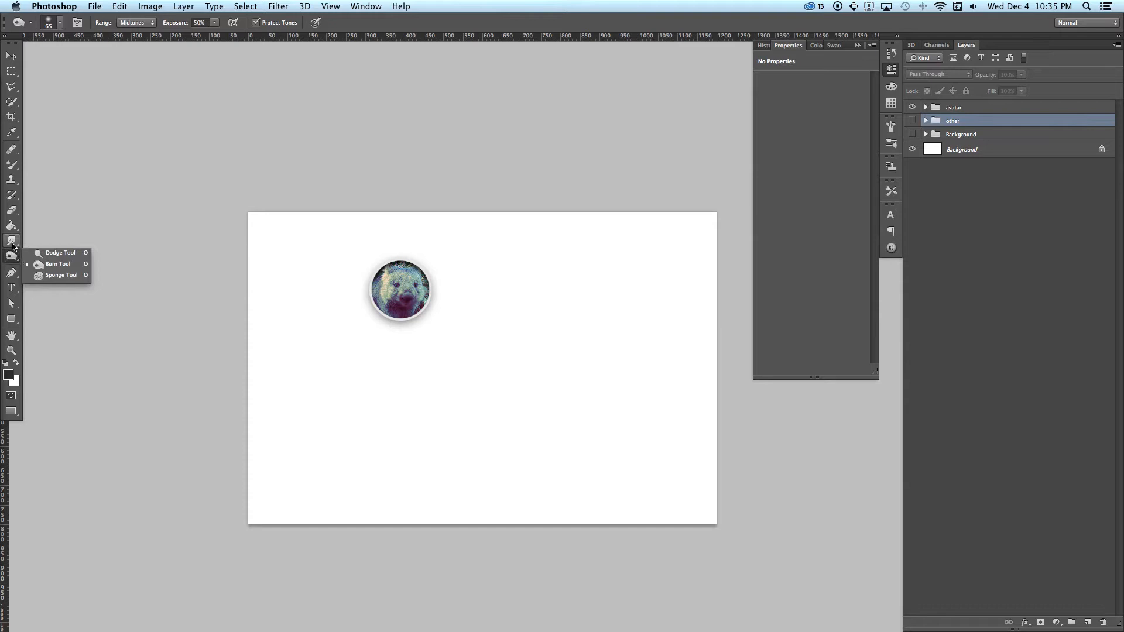
pyautogui.click(12, 240)
pyautogui.click(11, 226)
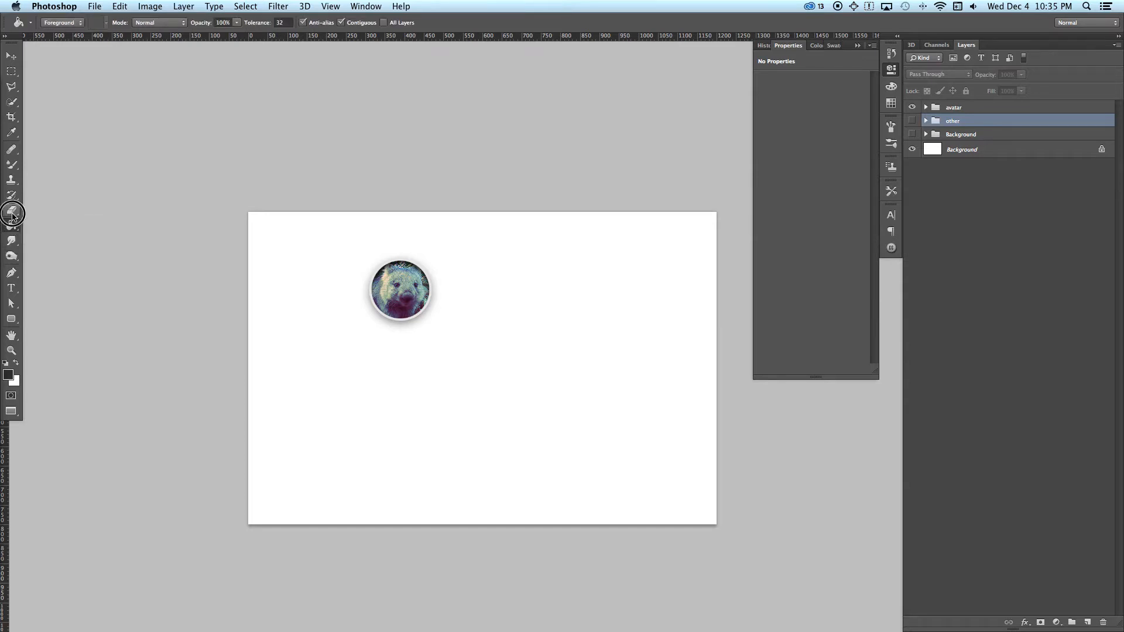
pyautogui.click(12, 209)
pyautogui.click(11, 197)
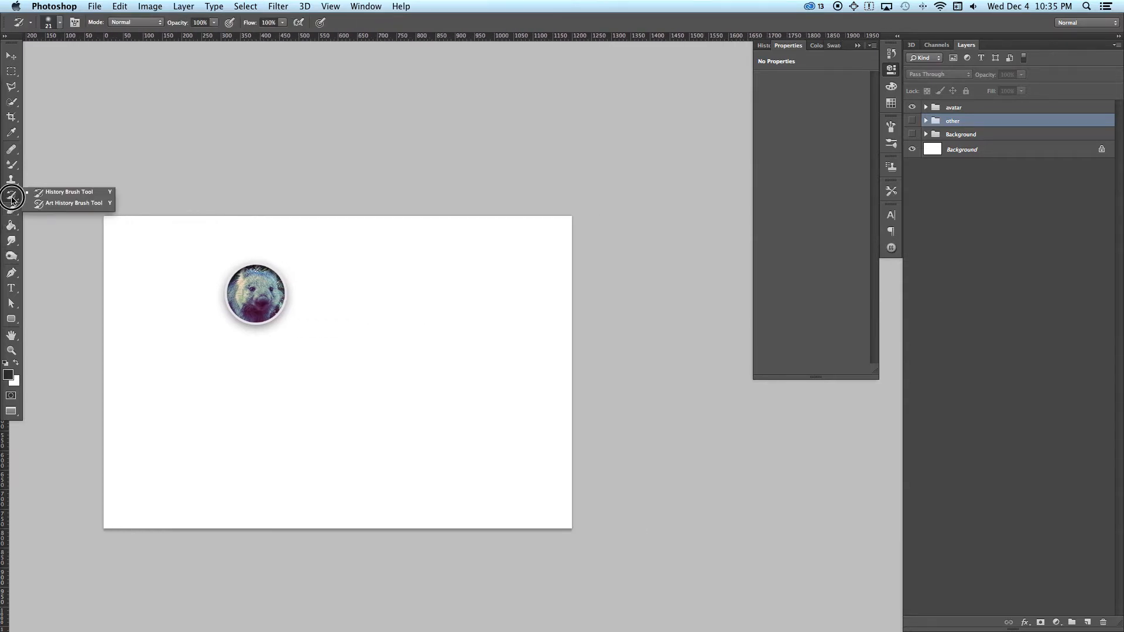
pyautogui.click(11, 180)
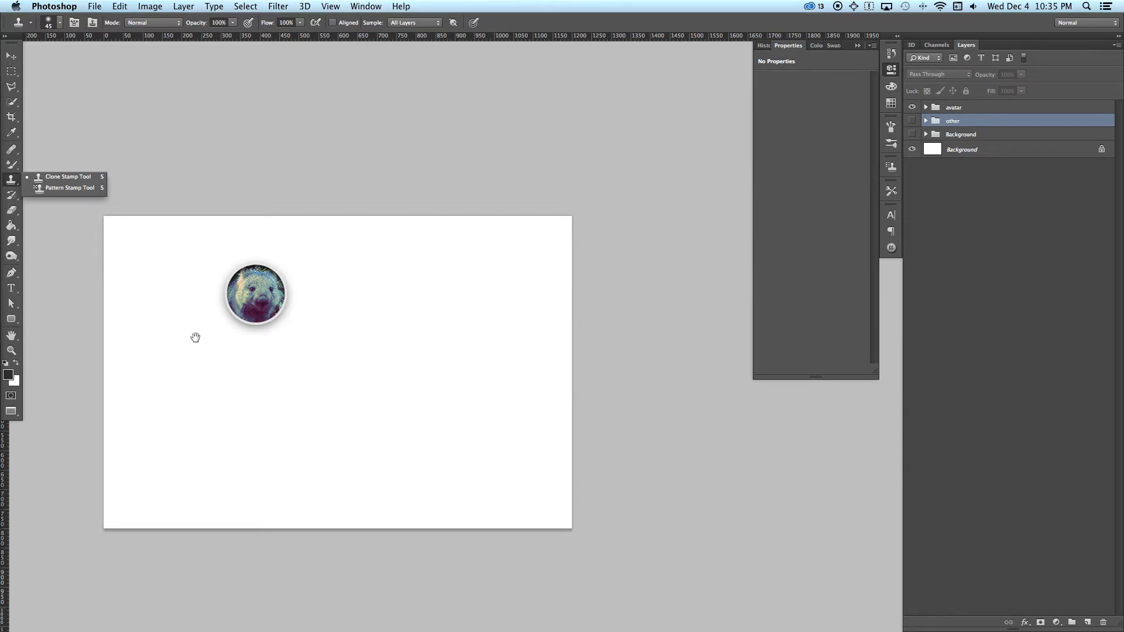
pyautogui.click(13, 164)
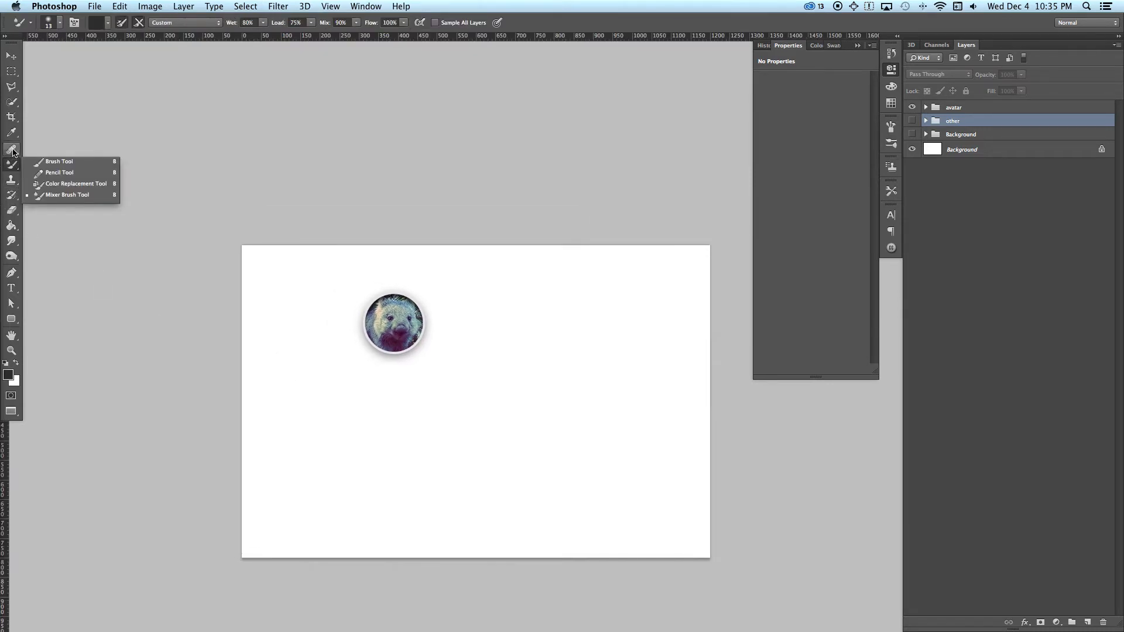
pyautogui.click(12, 149)
pyautogui.click(13, 134)
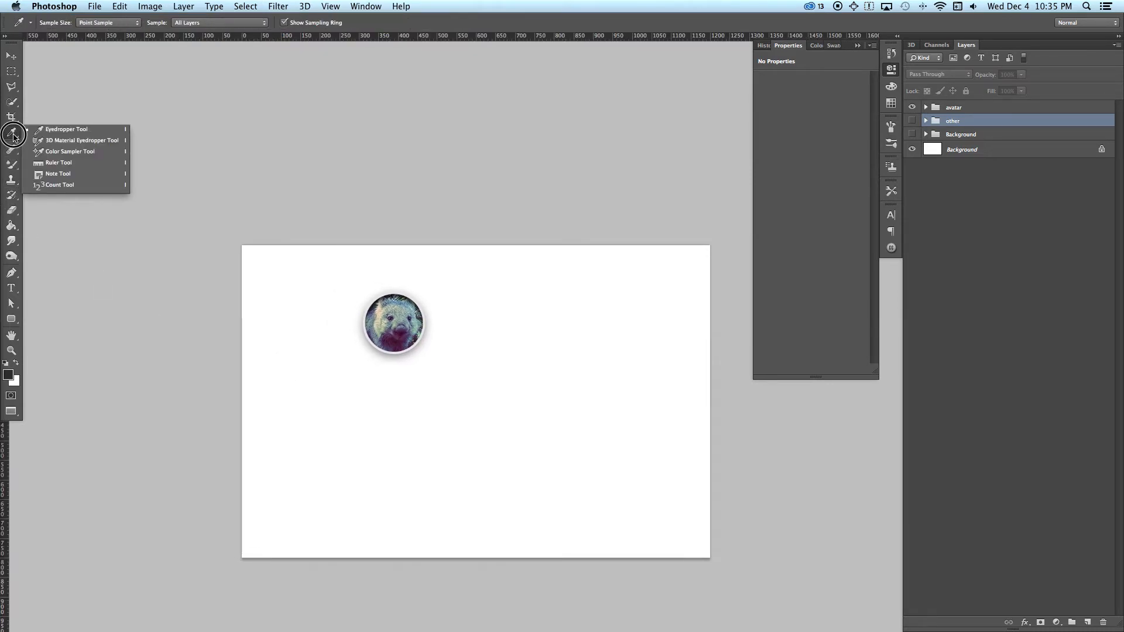
# Step: Draw a square slice around the circular wombat avatar with the Slice Tool
pyautogui.click(11, 120)
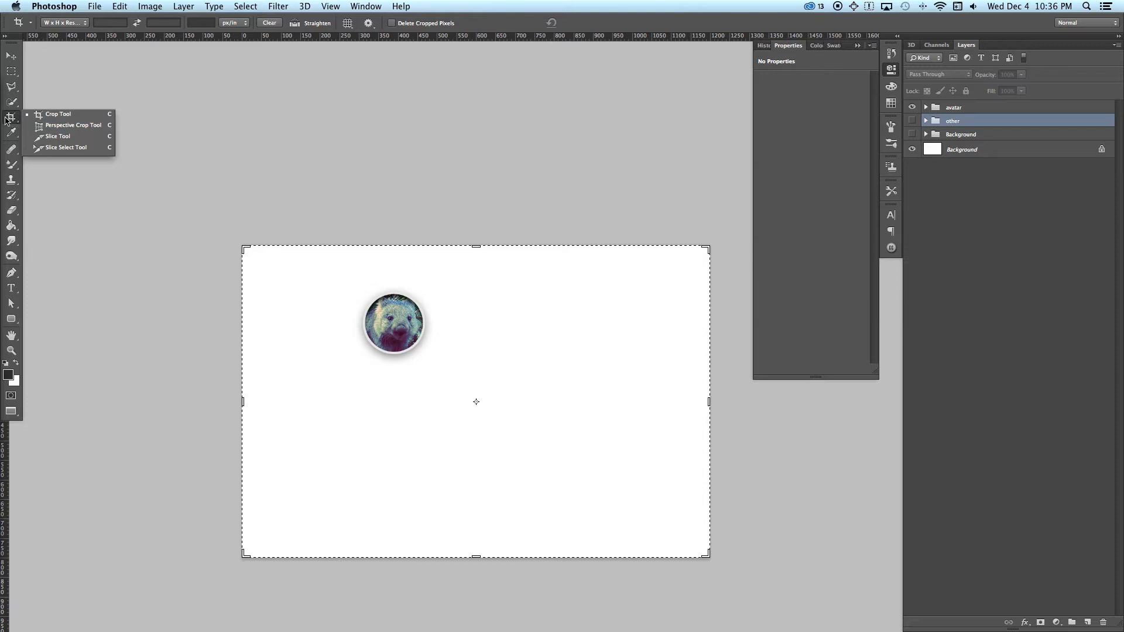
pyautogui.click(47, 140)
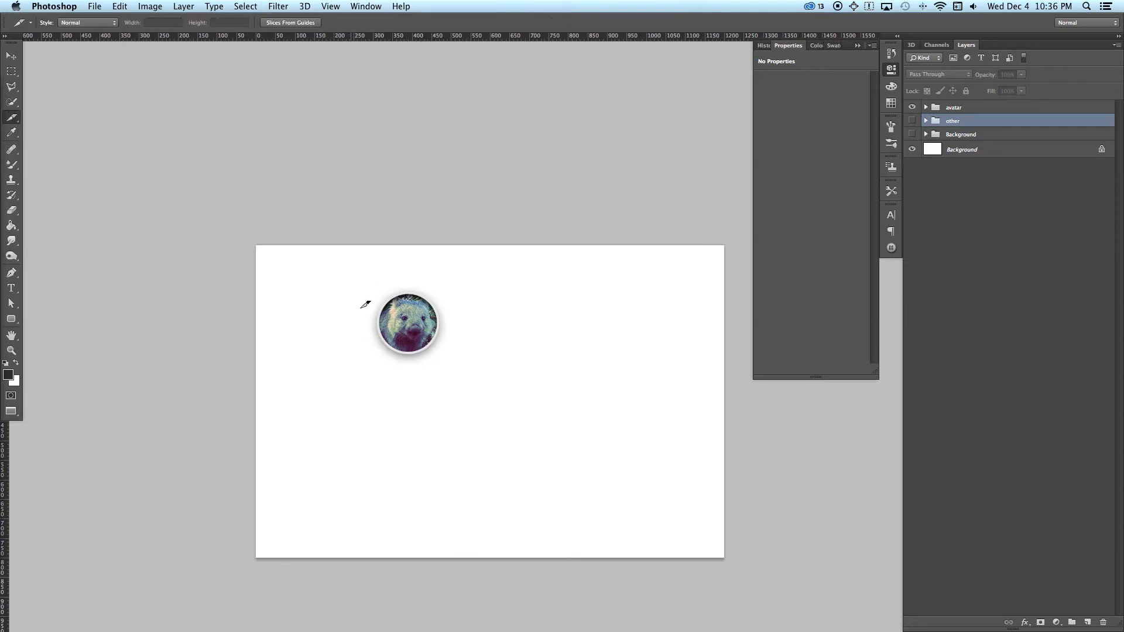
pyautogui.moveTo(378, 286); pyautogui.dragTo(527, 359)
pyautogui.press('shift')
pyautogui.hscroll(-5, 527, 358)
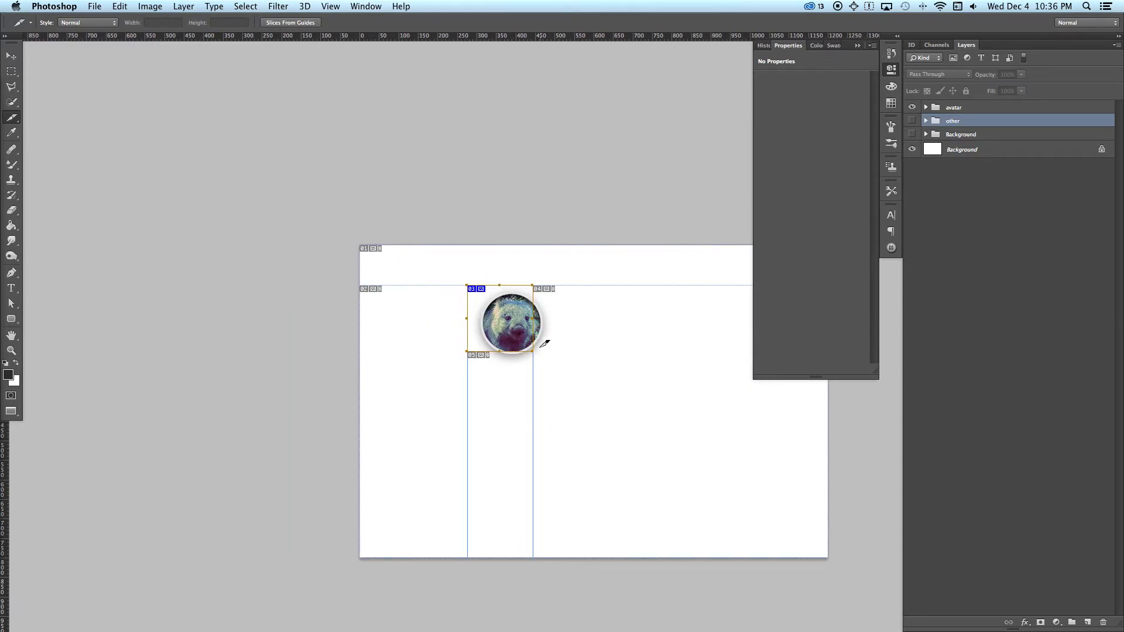
# Step: Reposition the slice so that it is centred horizontally over the circular wombat avatar
pyautogui.press('z')
pyautogui.click(515, 324)
pyautogui.moveTo(539, 335); pyautogui.dragTo(441, 308)
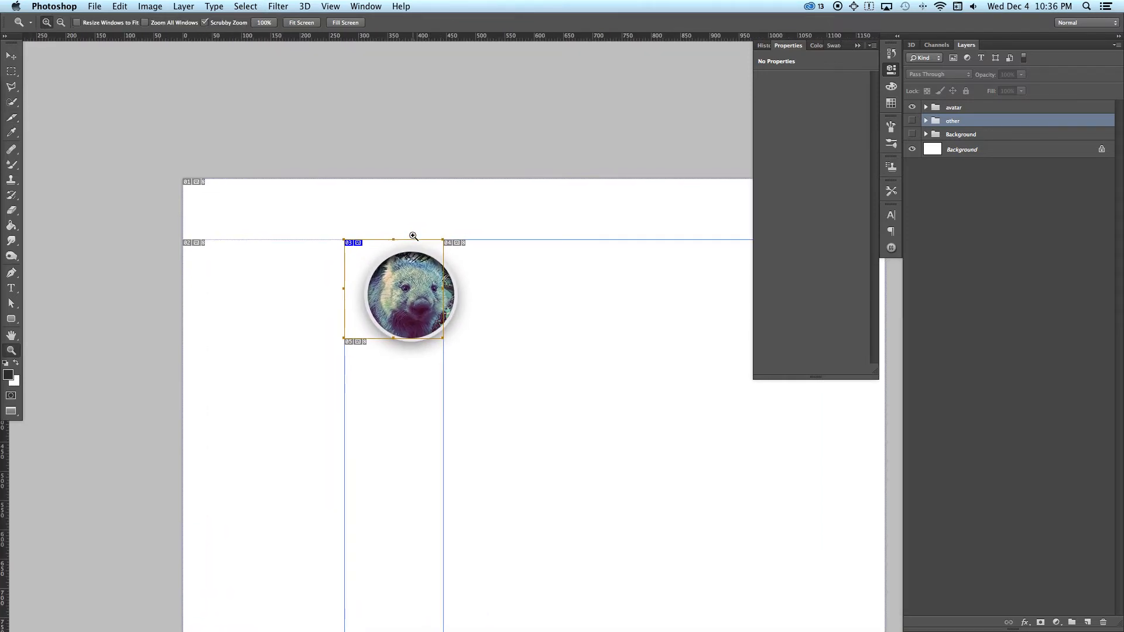
pyautogui.press('v')
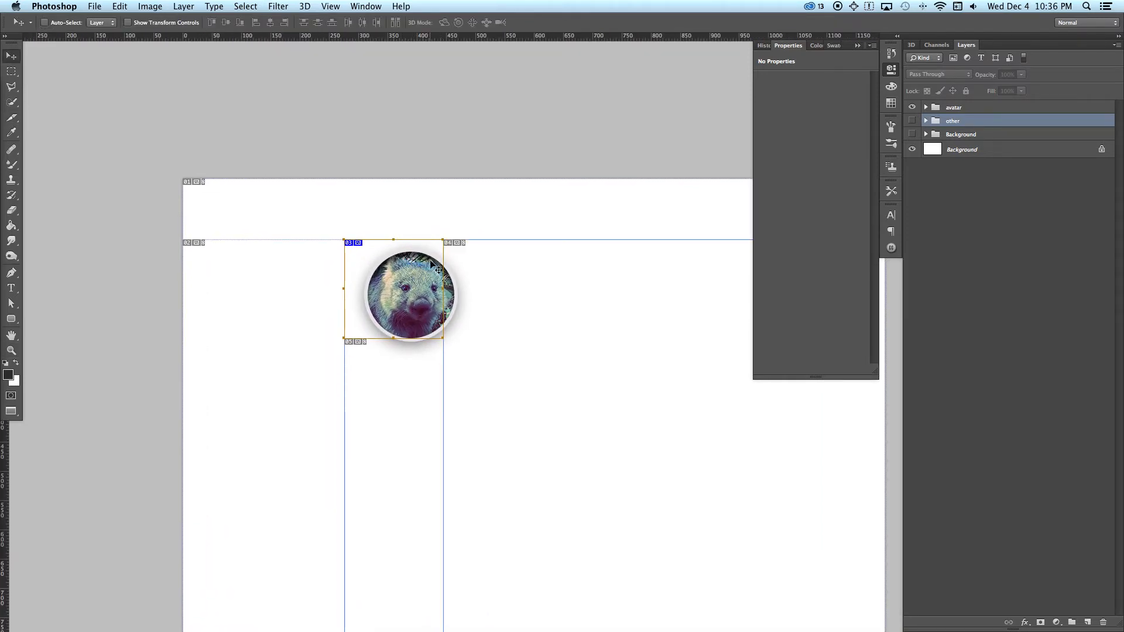
pyautogui.press('a')
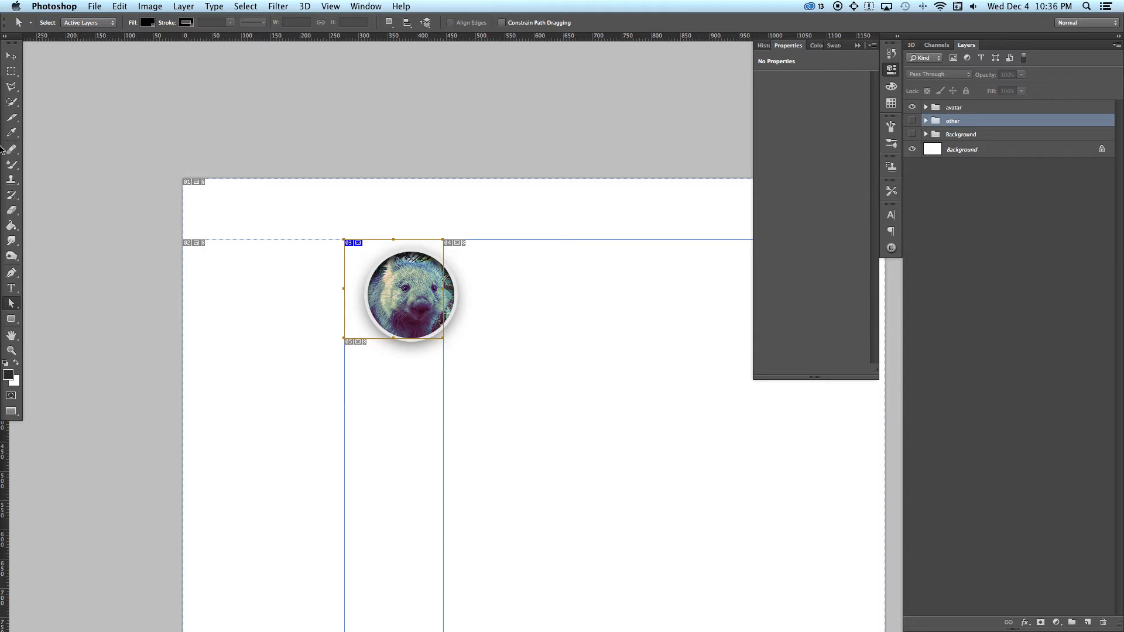
pyautogui.click(11, 118)
pyautogui.click(391, 242)
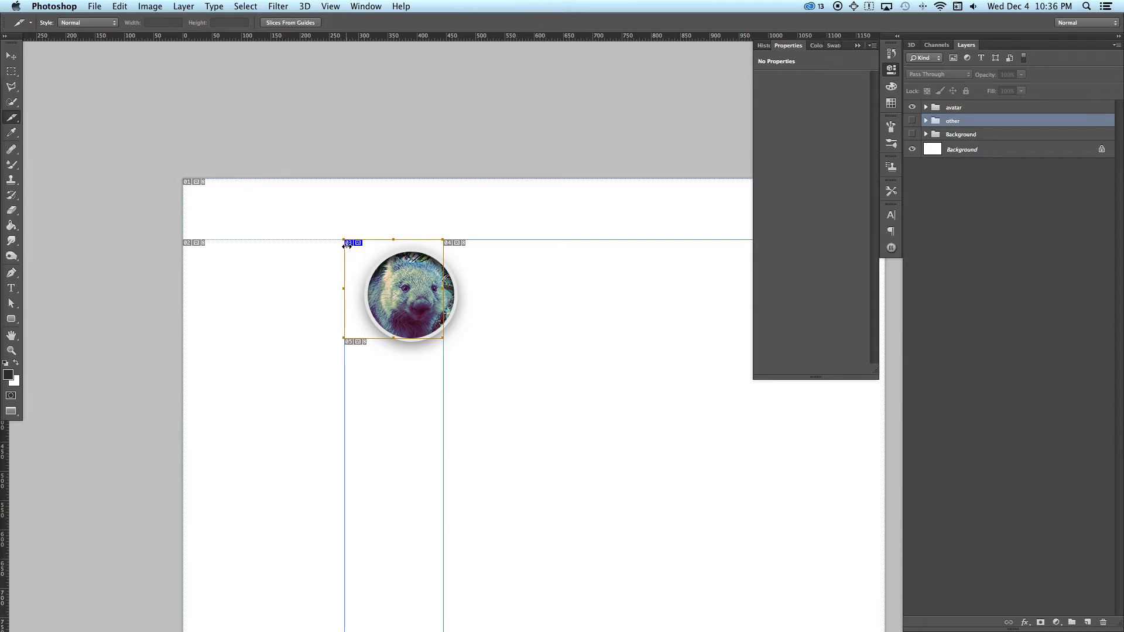
pyautogui.moveTo(355, 253); pyautogui.dragTo(373, 261)
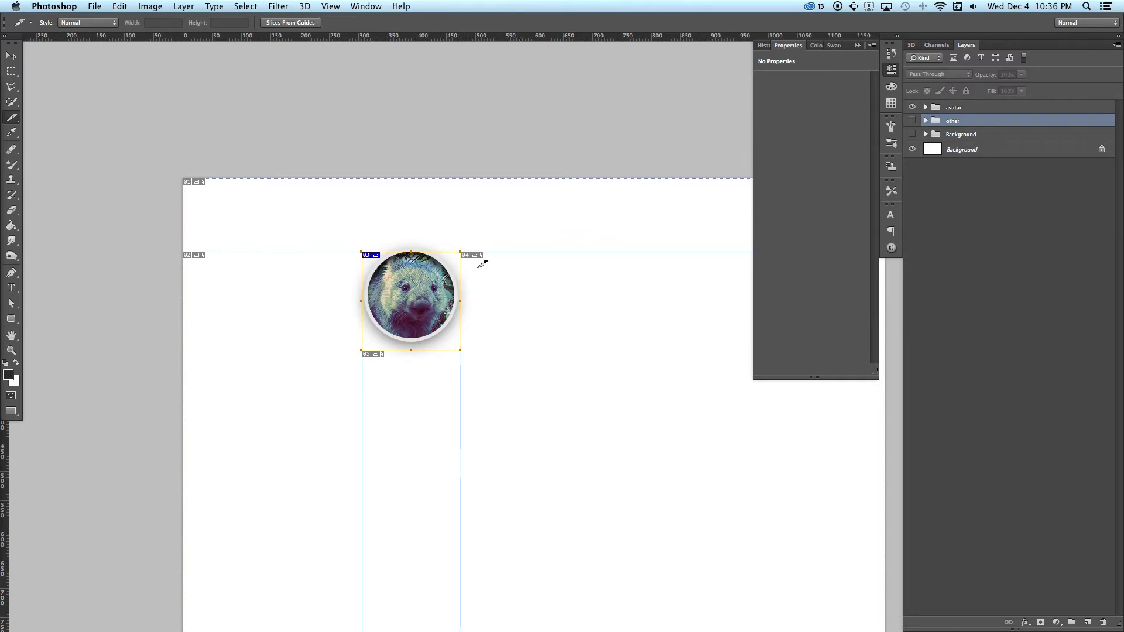
# Step: Enlarge the avatar slice on all sides so that it fully encloses the circle and its drop shadow with an even margin
pyautogui.moveTo(461, 252); pyautogui.dragTo(483, 243)
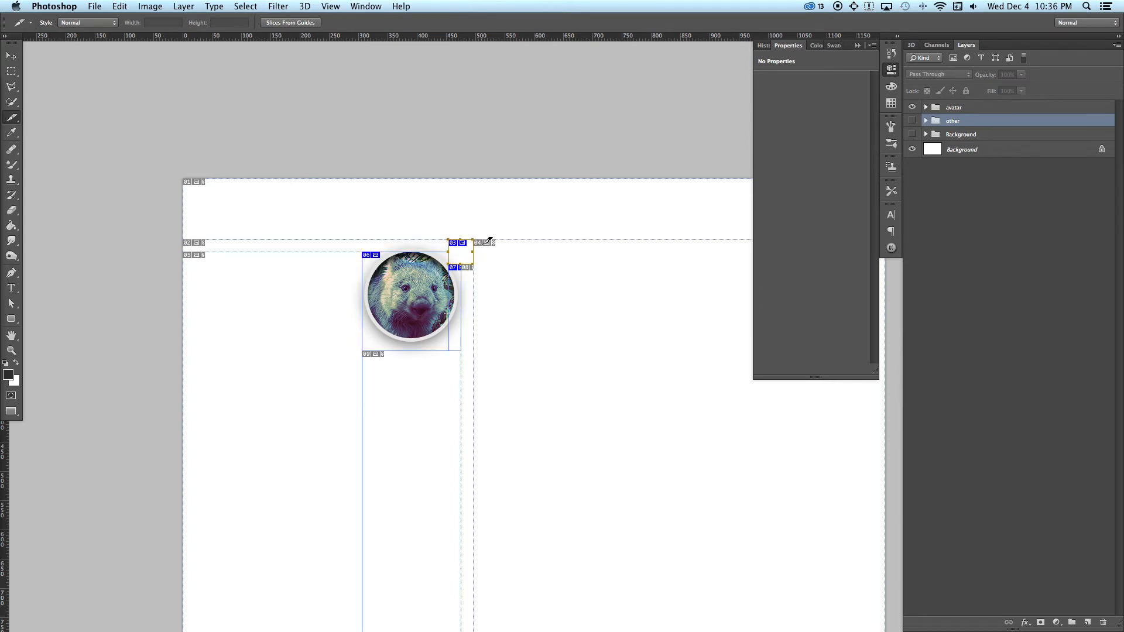
pyautogui.press('super+z')
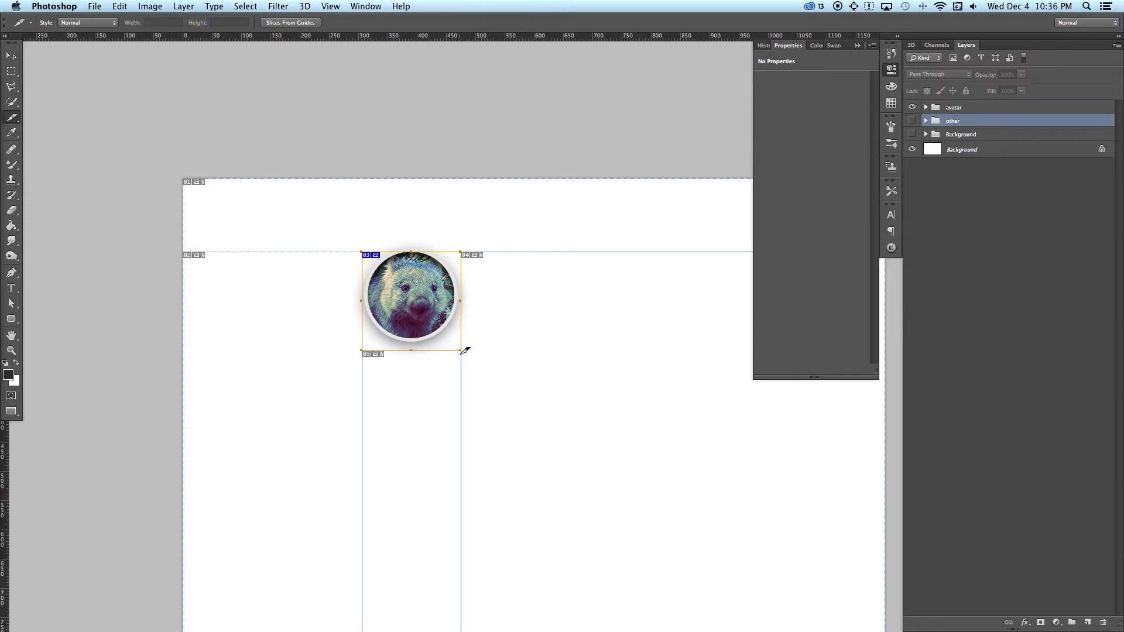
pyautogui.moveTo(458, 352); pyautogui.dragTo(459, 371)
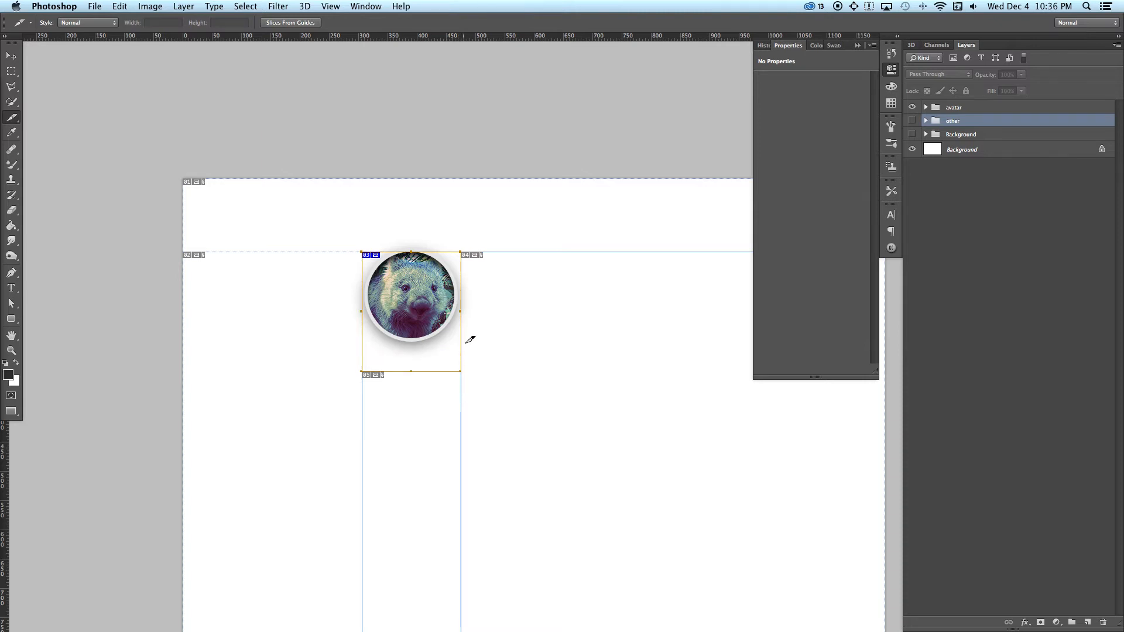
pyautogui.moveTo(462, 311)
pyautogui.mouseDown()
pyautogui.moveTo(495, 310)
pyautogui.moveTo(477, 297)
pyautogui.mouseUp()
pyautogui.moveTo(409, 357); pyautogui.dragTo(468, 343)
pyautogui.press('v')
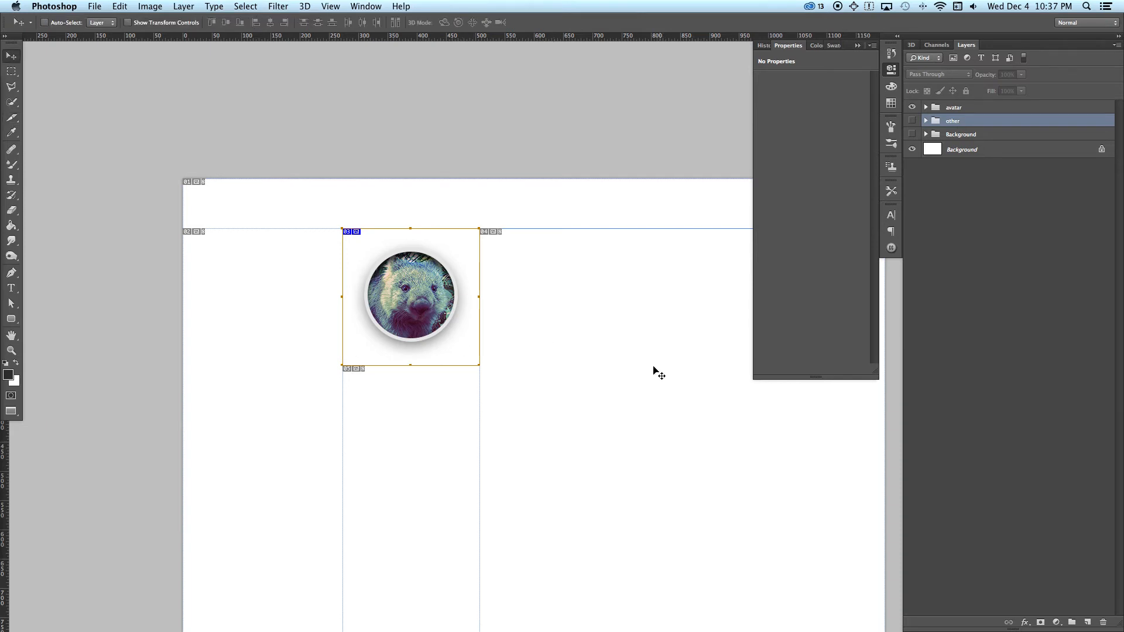
# Step: Open the sliced avatar design in Save for Web
pyautogui.click(74, 6)
pyautogui.moveTo(95, 5)
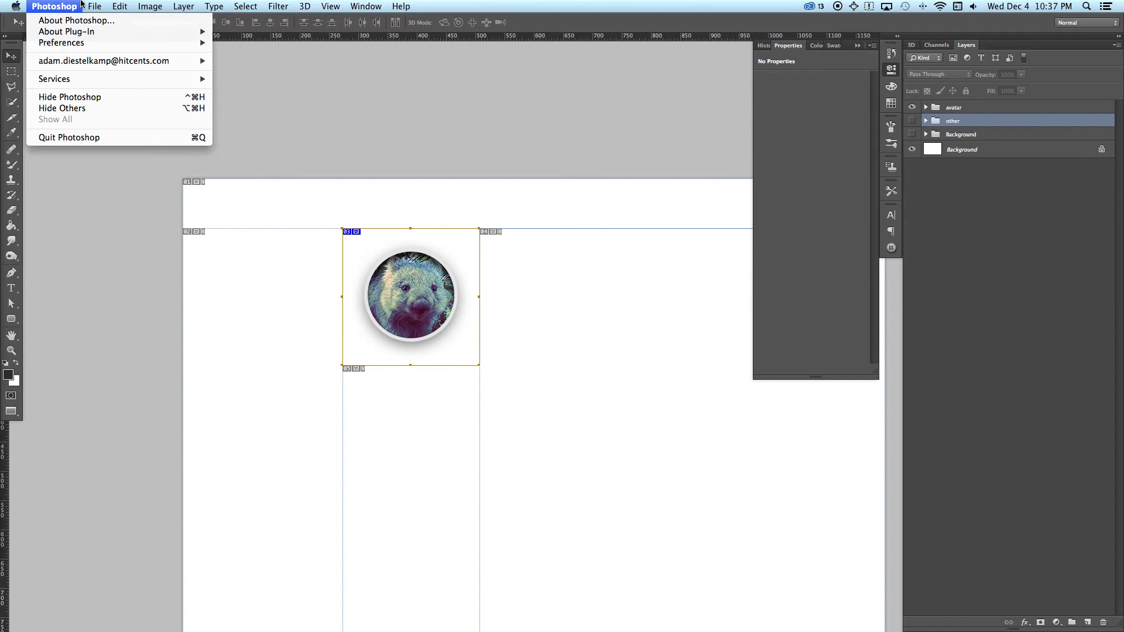
pyautogui.click(153, 163)
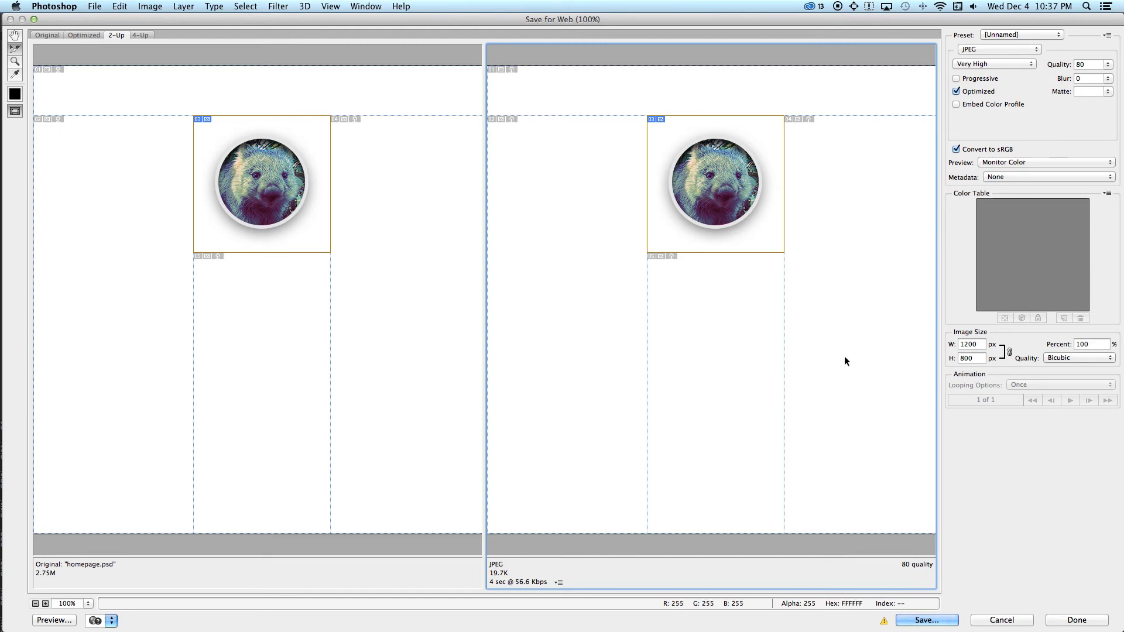
# Step: Select the wombat avatar slice in the optimized preview and set its export format to PNG-24
pyautogui.click(672, 332)
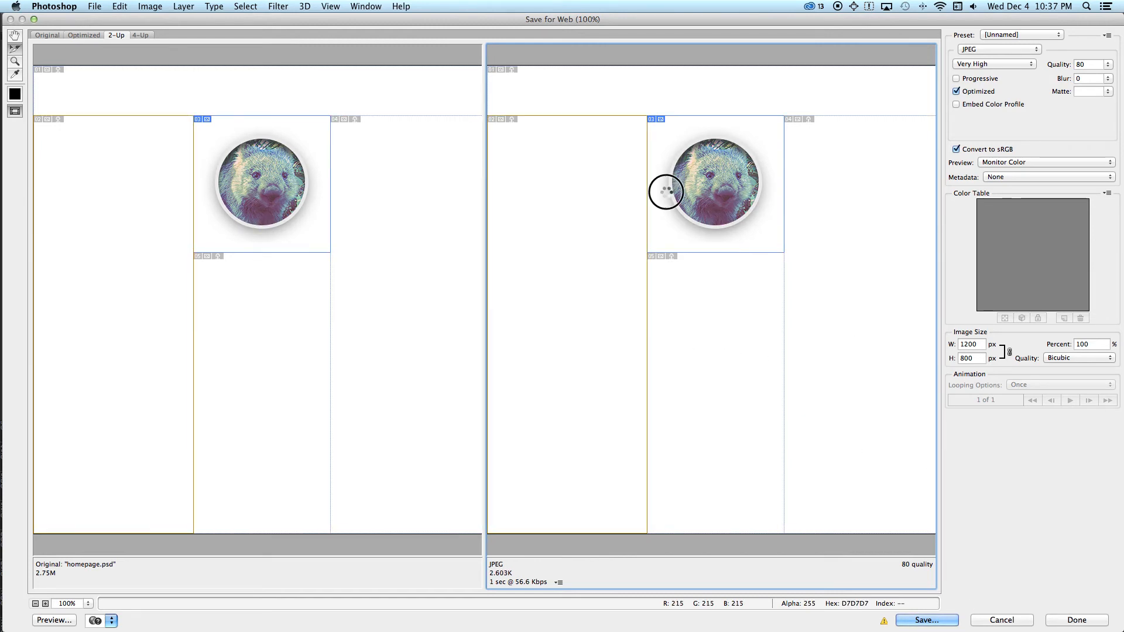
pyautogui.click(695, 73)
pyautogui.click(734, 188)
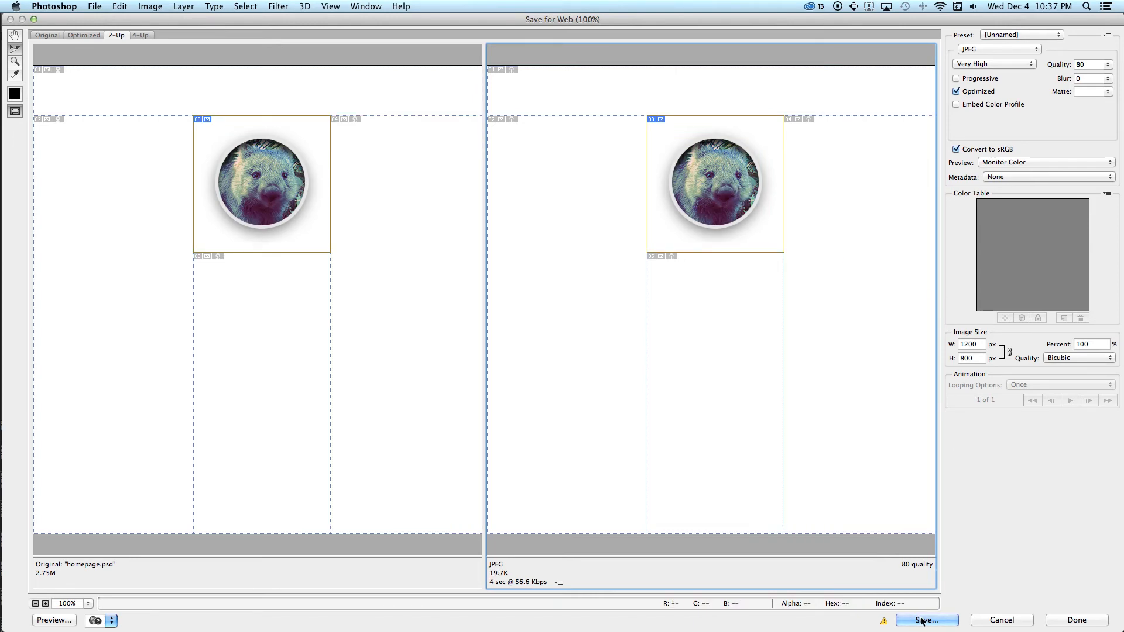
pyautogui.click(994, 50)
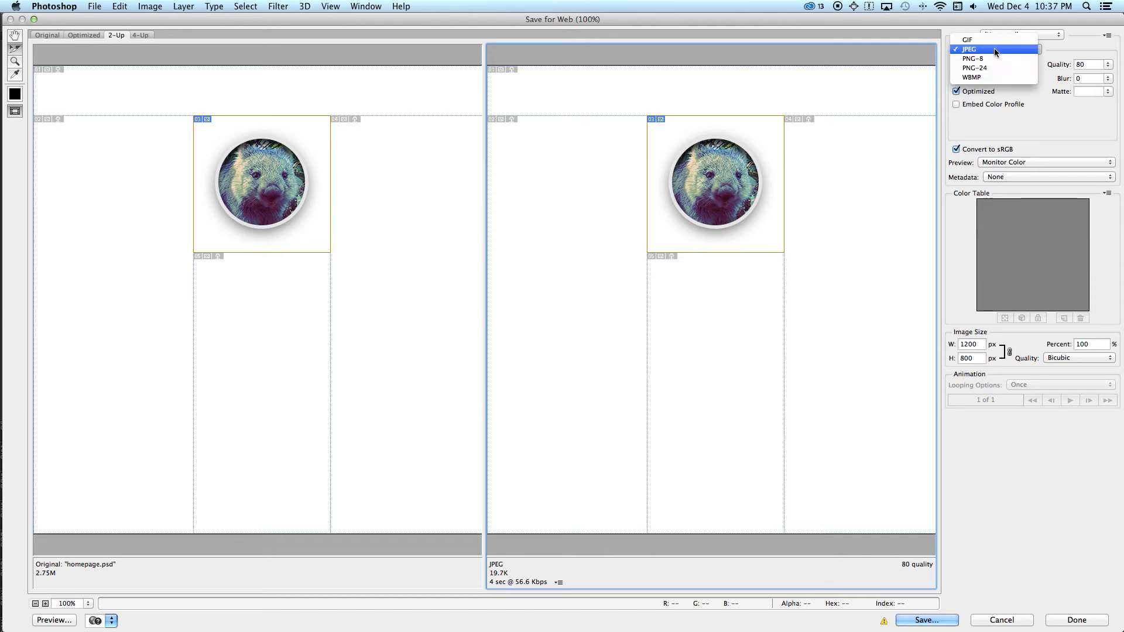
pyautogui.click(989, 69)
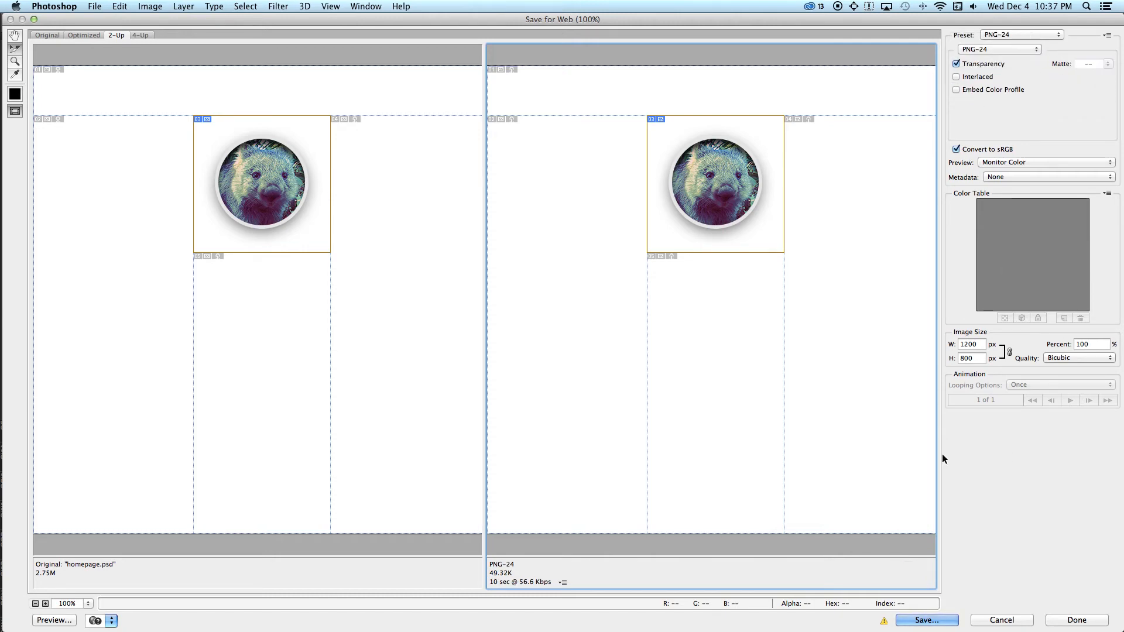
# Step: Save the export as avatar.png in Website/images, with format Images Only and slices limited to Selected Slices
pyautogui.click(934, 617)
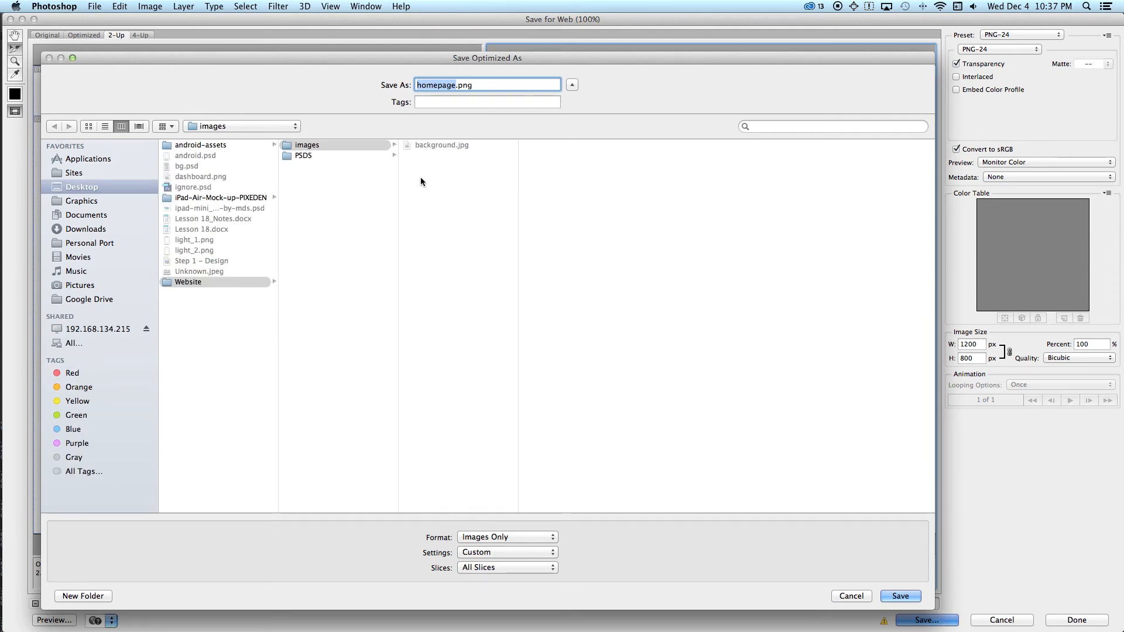
pyautogui.write('avatar')
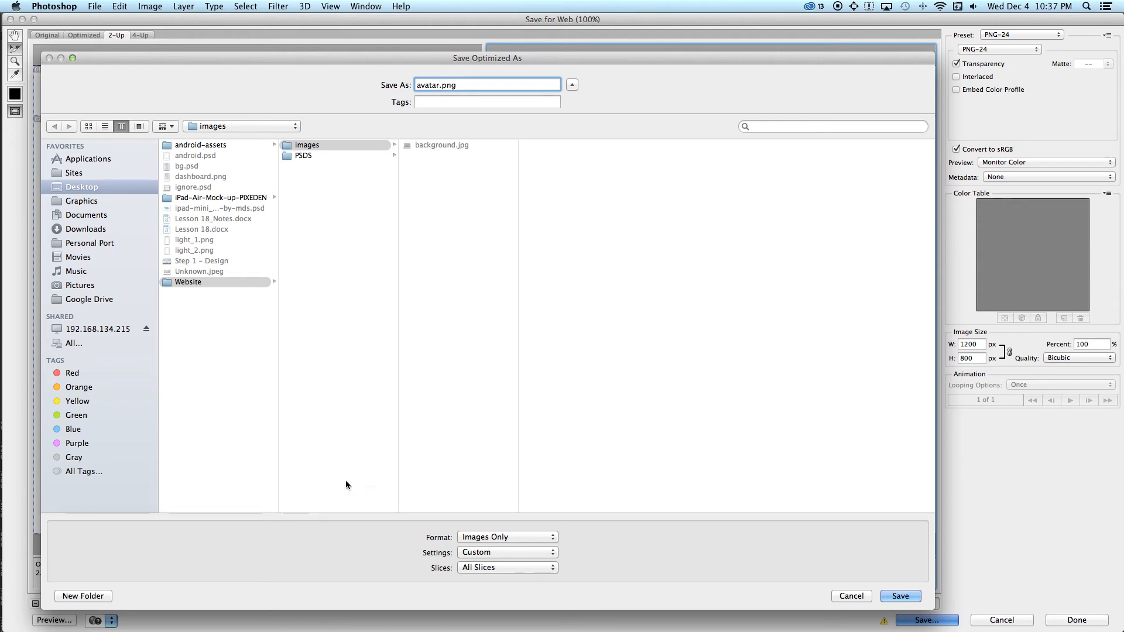
pyautogui.click(537, 537)
pyautogui.click(538, 537)
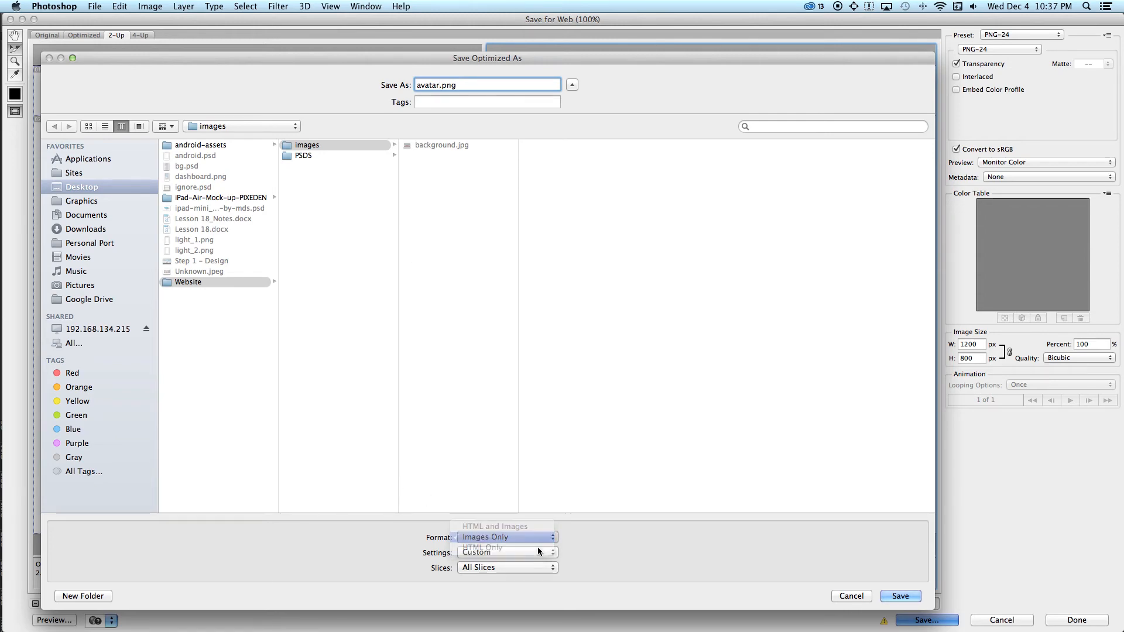
pyautogui.click(539, 553)
pyautogui.click(538, 553)
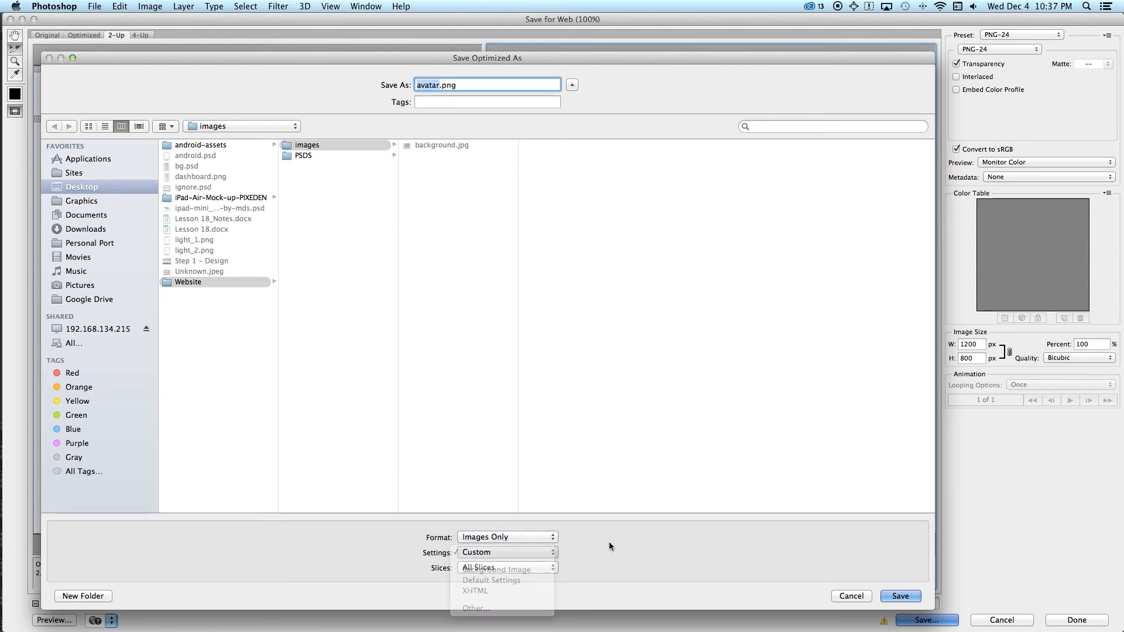
pyautogui.click(526, 568)
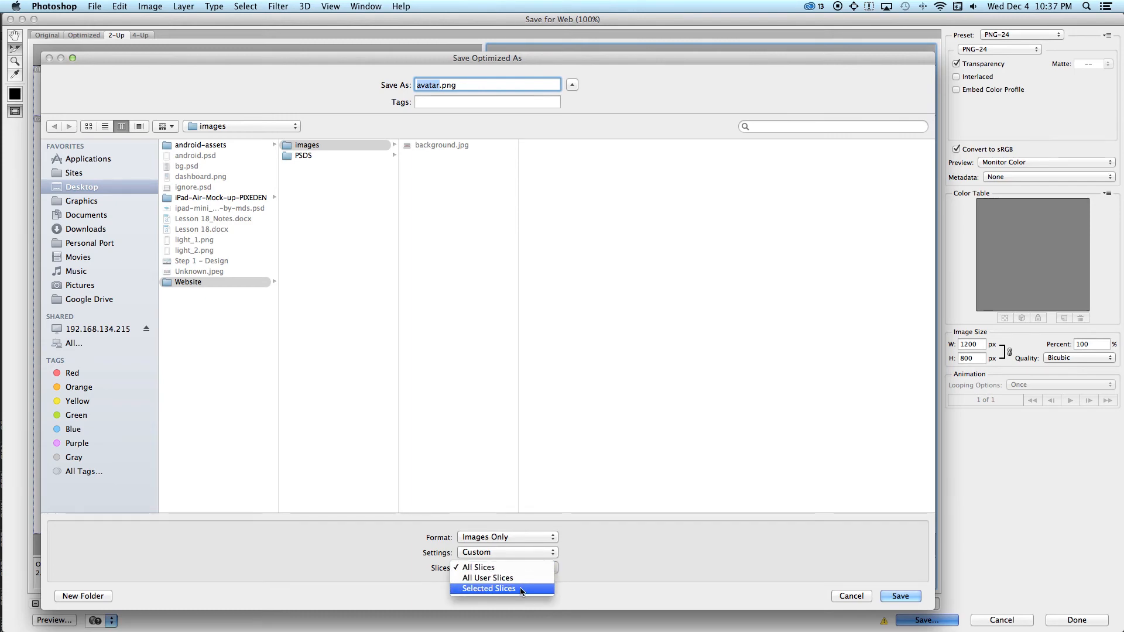
pyautogui.click(515, 589)
pyautogui.moveTo(489, 62); pyautogui.dragTo(559, 404)
pyautogui.moveTo(643, 400); pyautogui.dragTo(595, 68)
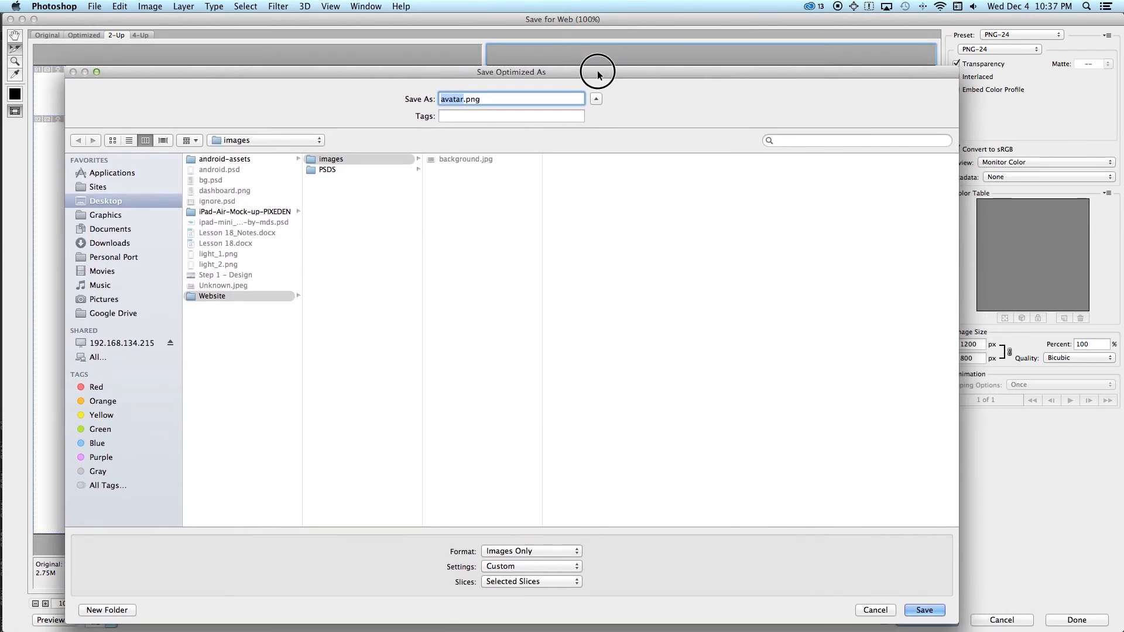
pyautogui.click(921, 606)
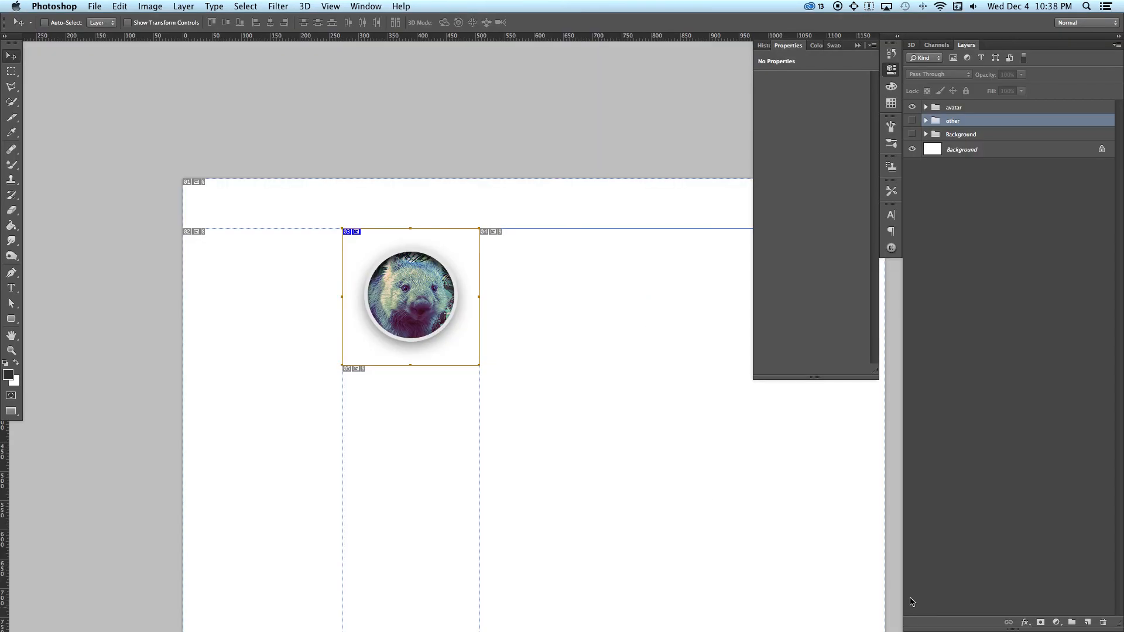
# Step: Open the Website/images folder from the desktop and preview the exported avatar_03.png
pyautogui.press('F11')
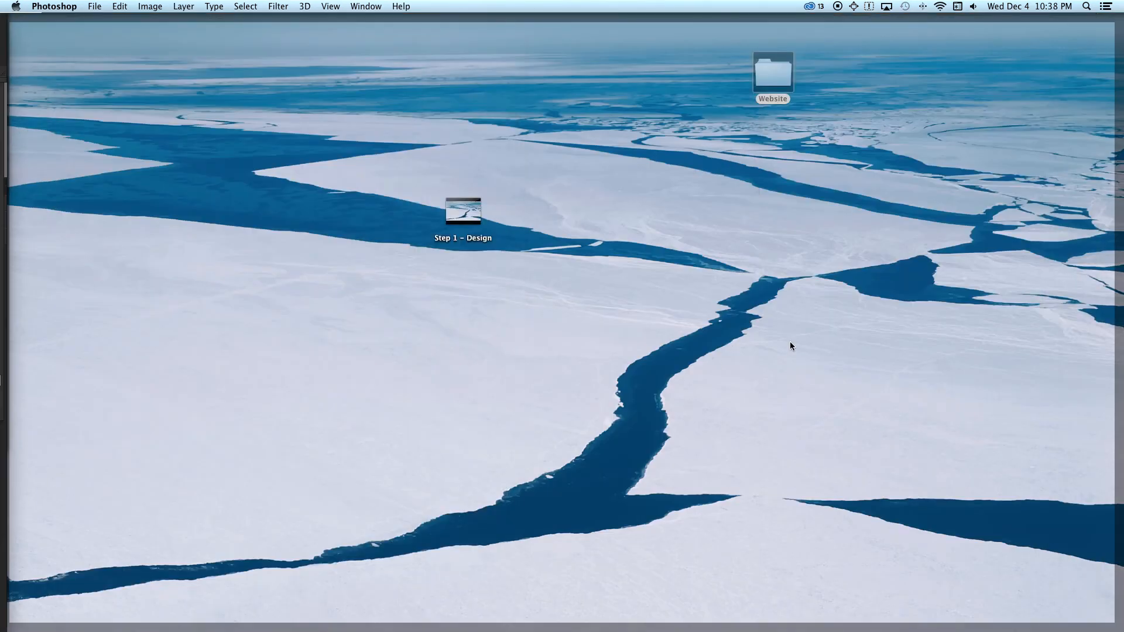
pyautogui.doubleClick(783, 75)
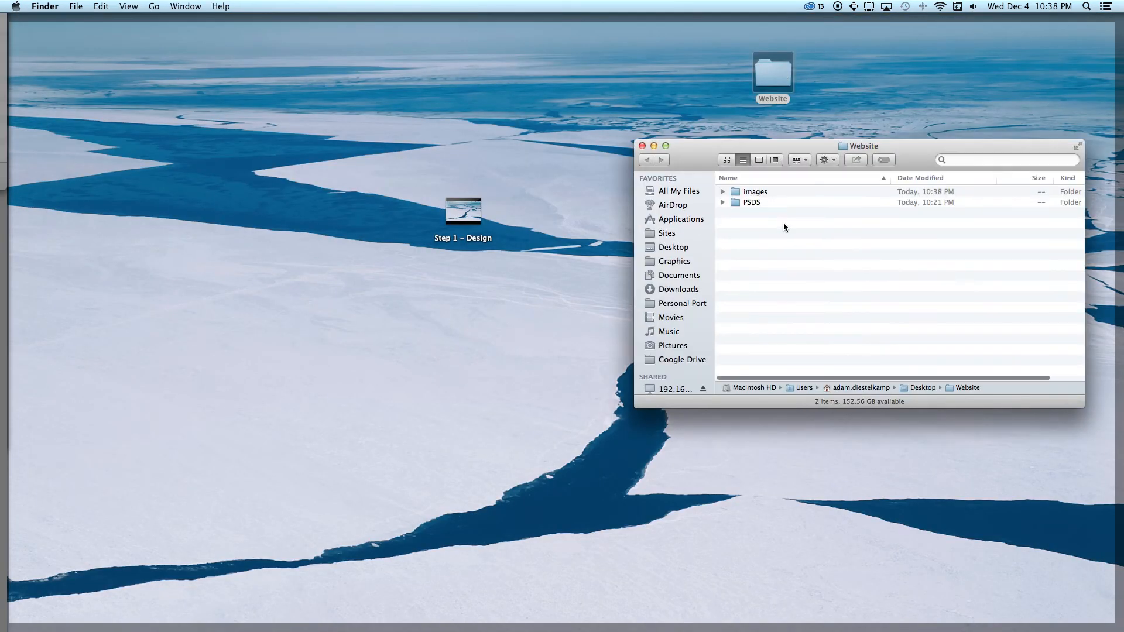
pyautogui.click(748, 193)
pyautogui.doubleClick(750, 195)
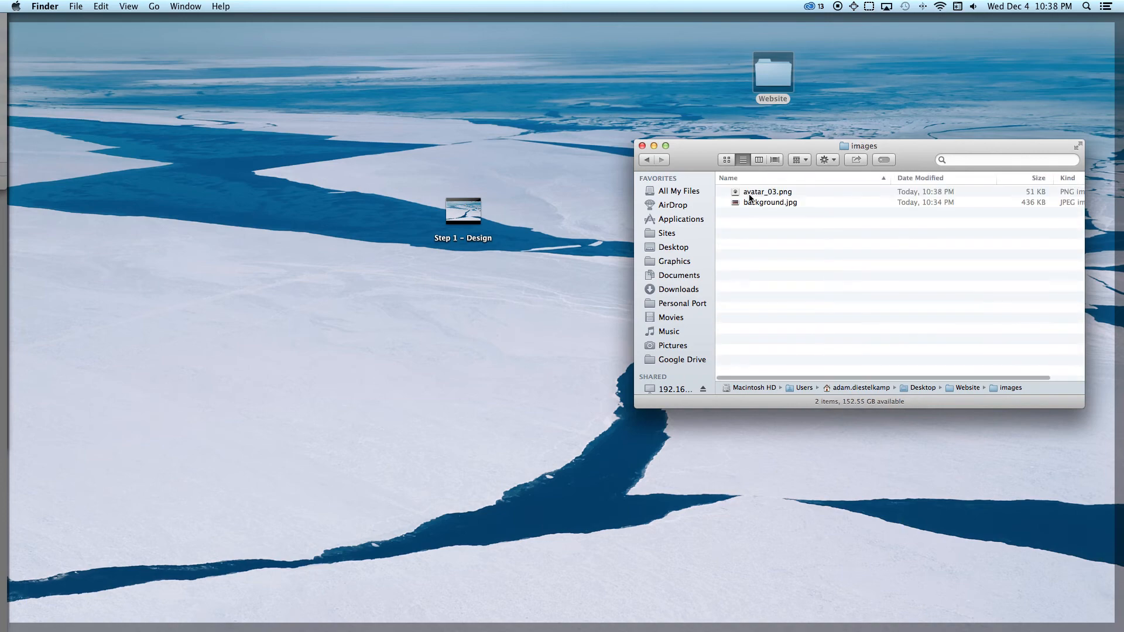
pyautogui.click(753, 194)
pyautogui.press('space')
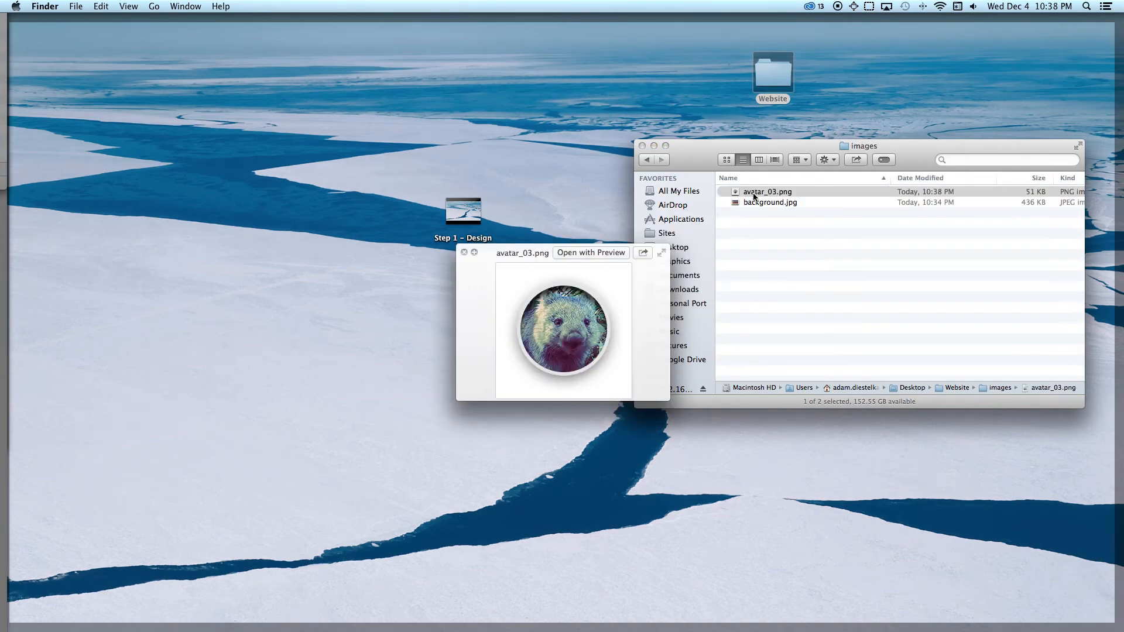
pyautogui.press('space')
# Step: Place avatar_03.png in the homepage design and show the Background group behind it to check for transparency
pyautogui.moveTo(739, 191); pyautogui.dragTo(570, 269)
pyautogui.press('super+Tab')
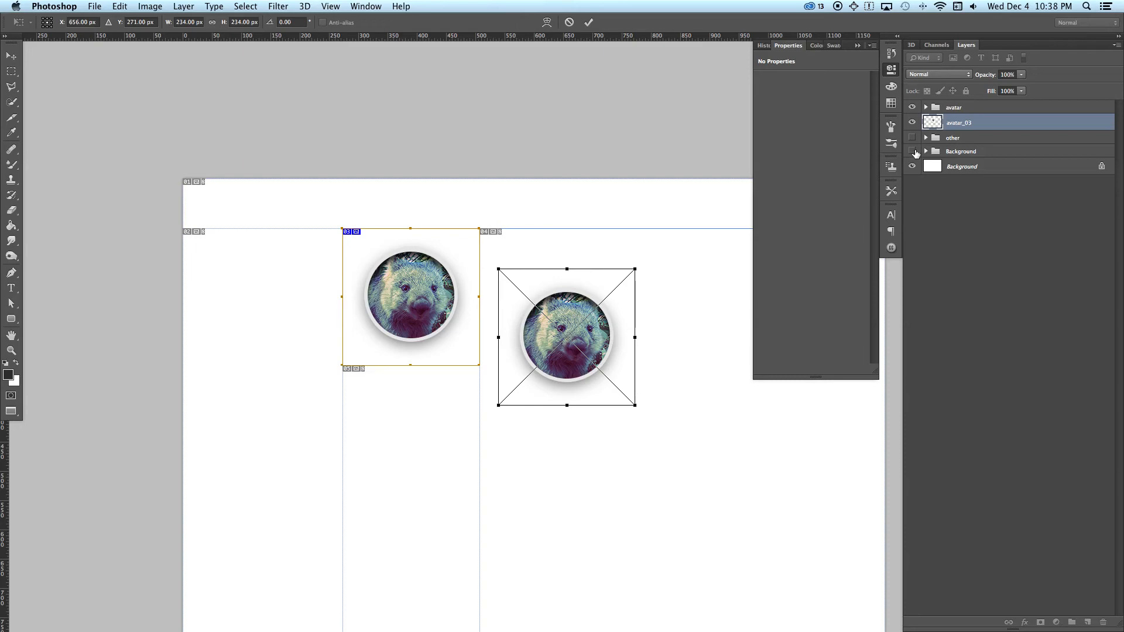
pyautogui.press('Return')
pyautogui.click(912, 151)
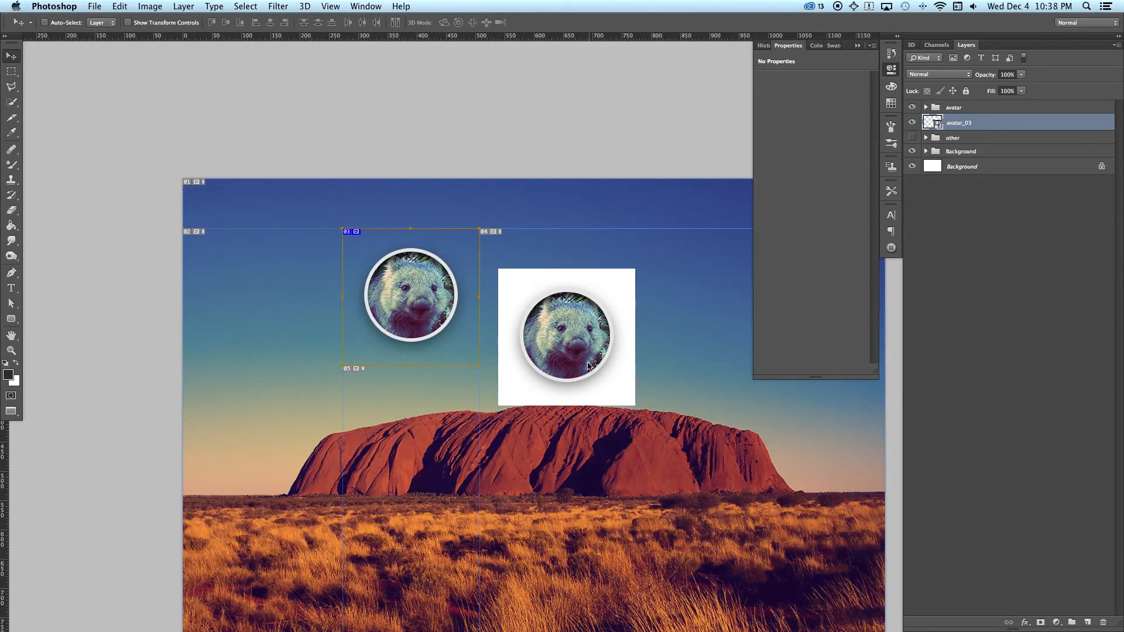
# Step: Delete the placed avatar_03 layer and hide the Background group
pyautogui.rightClick(601, 350)
pyautogui.click(603, 353)
pyautogui.moveTo(595, 355); pyautogui.dragTo(621, 343)
pyautogui.press('Delete')
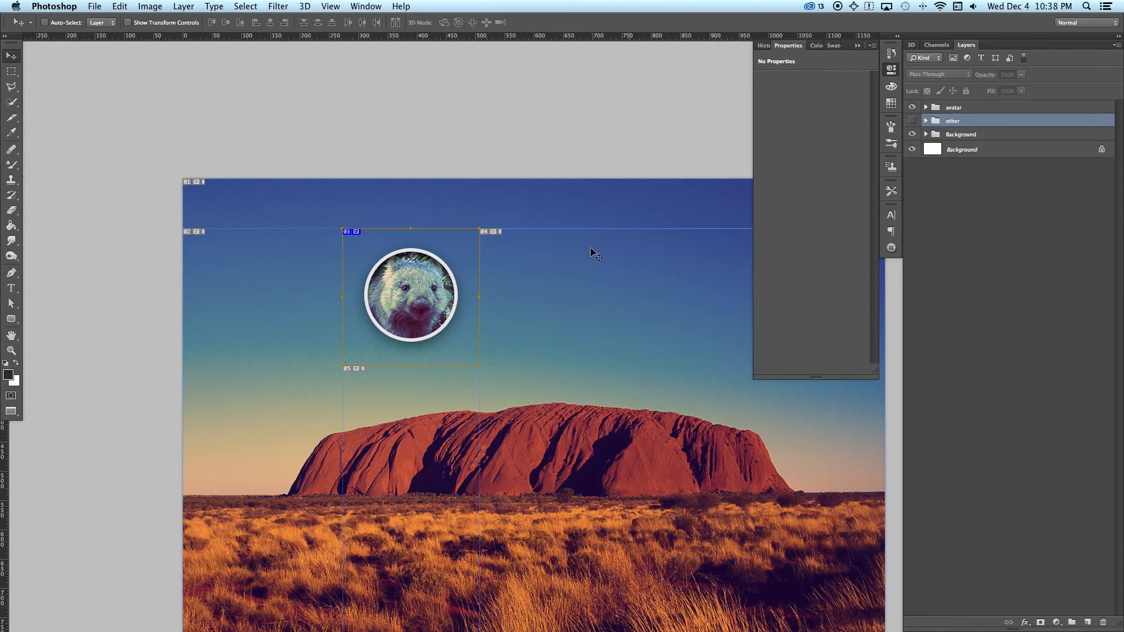
pyautogui.click(912, 134)
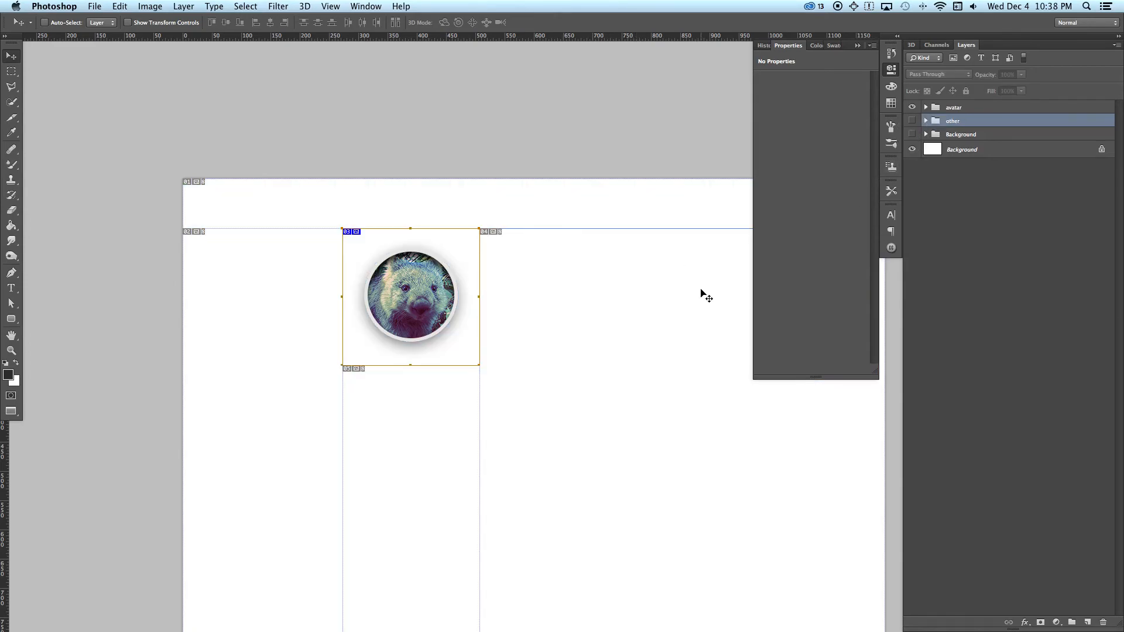
# Step: Hide the locked white Background layer so the avatar sits on transparency
pyautogui.rightClick(583, 281)
pyautogui.click(592, 282)
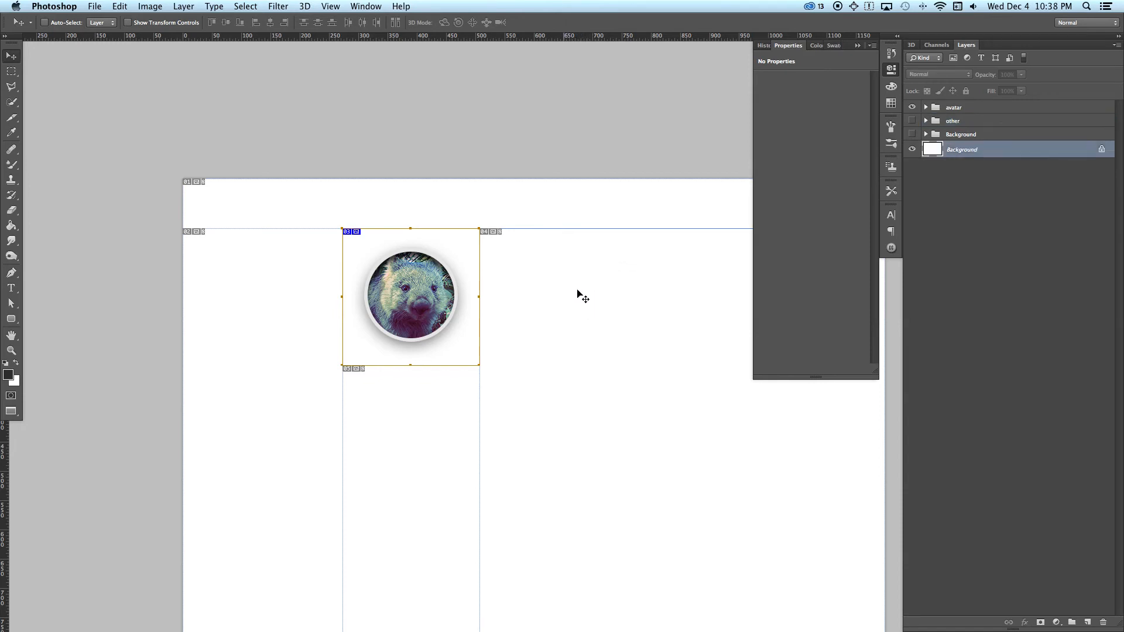
pyautogui.click(913, 150)
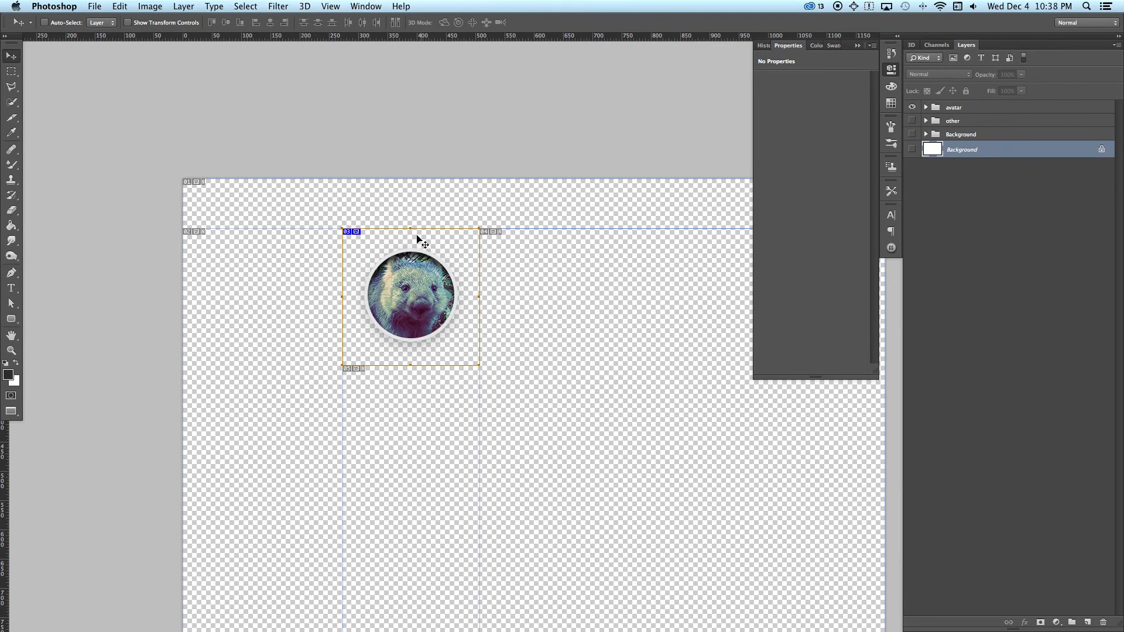
# Step: Open the transparent avatar design in Save for Web
pyautogui.click(35, 6)
pyautogui.moveTo(94, 6)
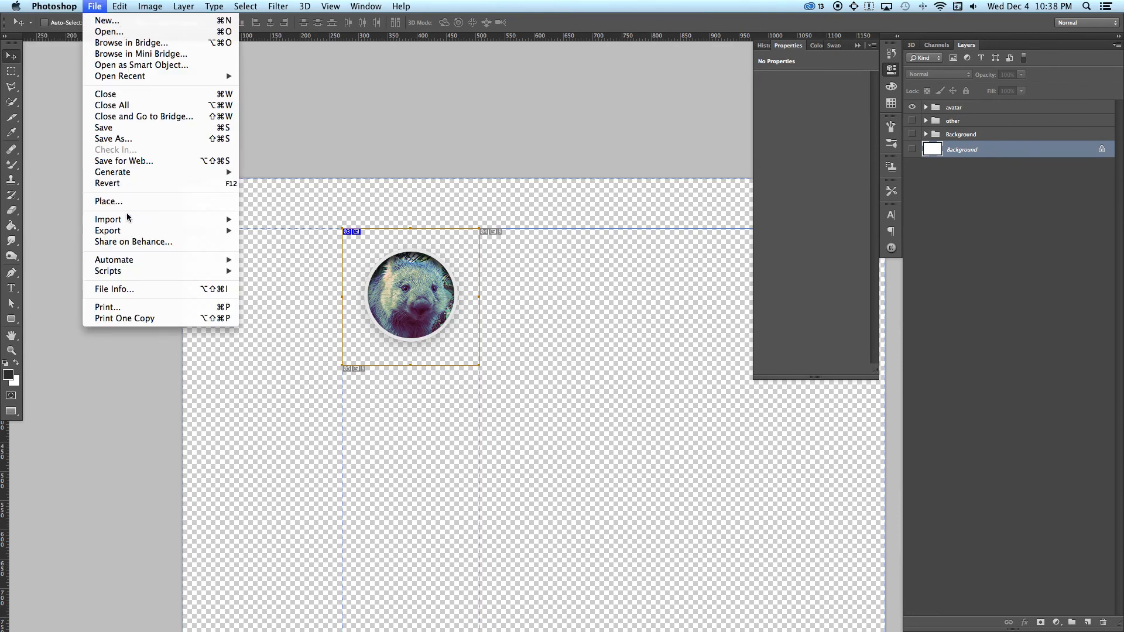
pyautogui.click(123, 161)
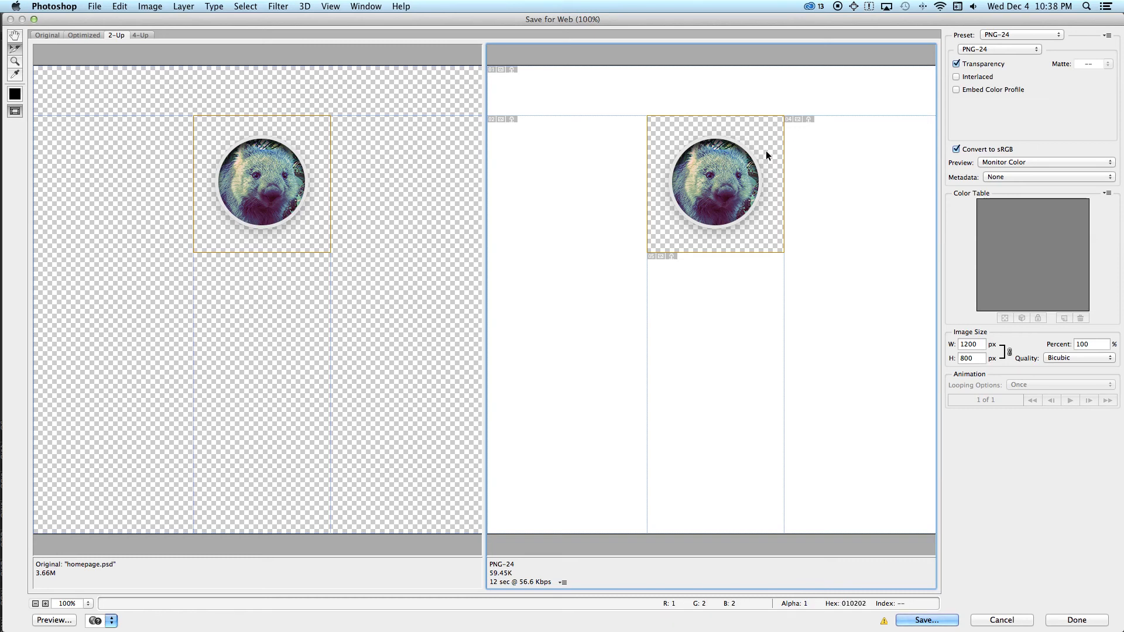
# Step: Switch the avatar slice's format to JPEG for comparison and back to PNG-24
pyautogui.click(981, 49)
pyautogui.click(981, 31)
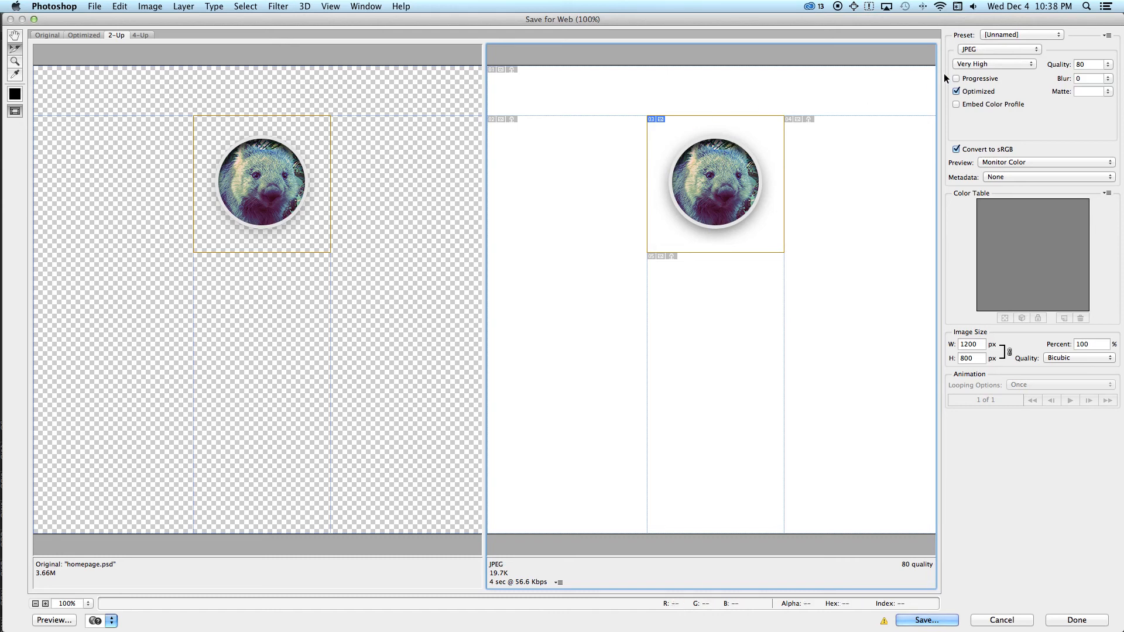
pyautogui.click(975, 49)
pyautogui.click(984, 72)
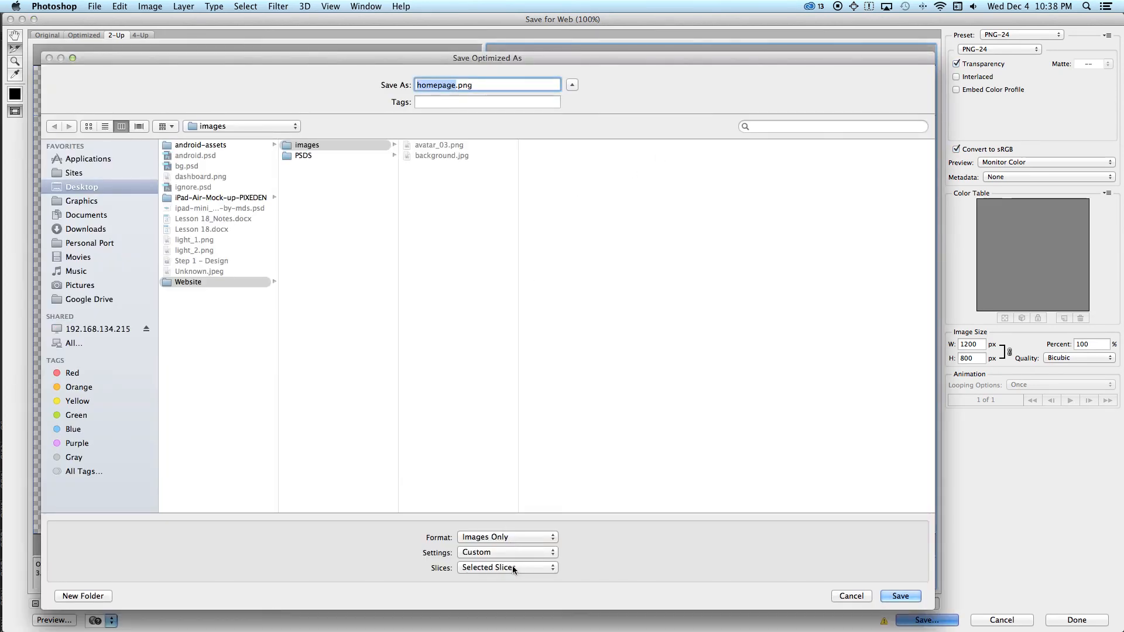
# Step: Export only the selected slice to Website/images as a PNG, replacing the existing avatar_03.png
pyautogui.click(508, 567)
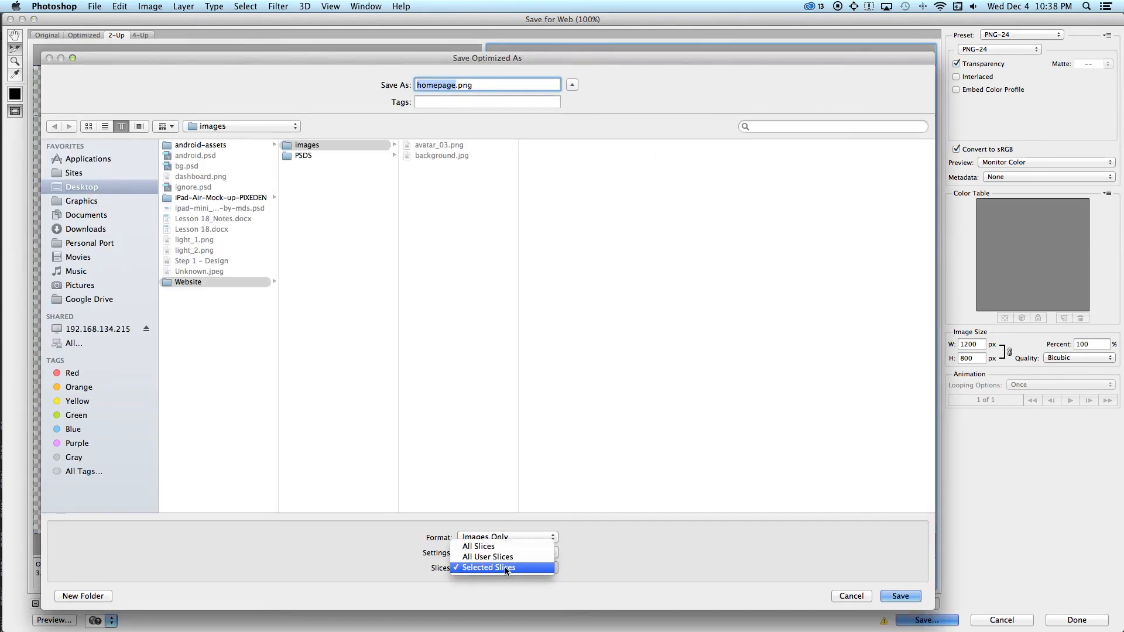
pyautogui.click(499, 568)
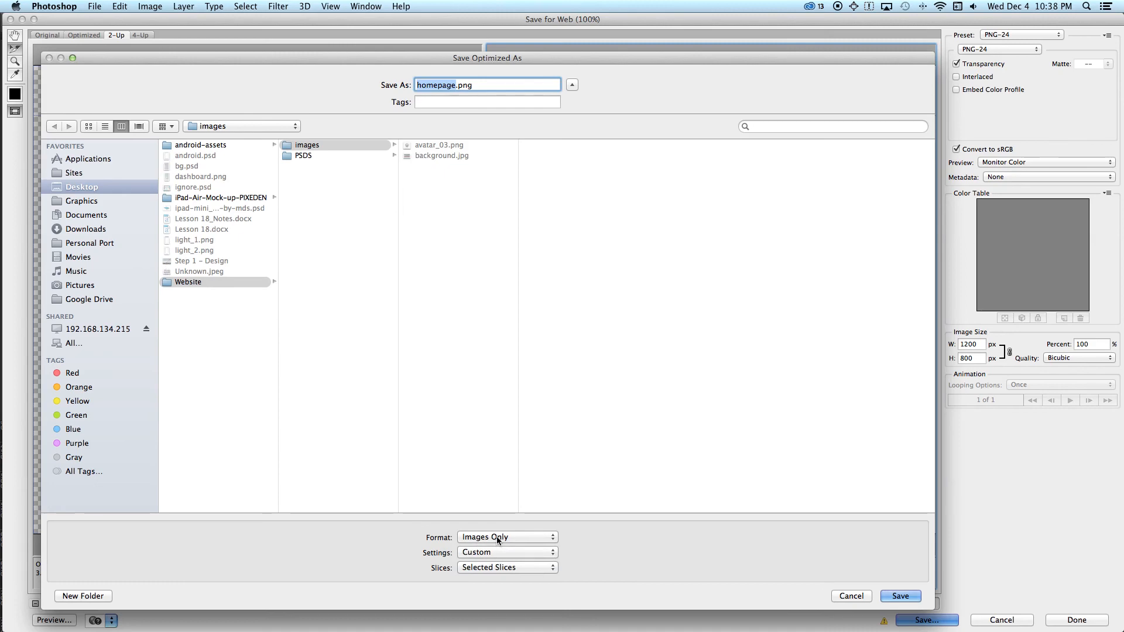
pyautogui.write('avatar_03')
pyautogui.press('Return')
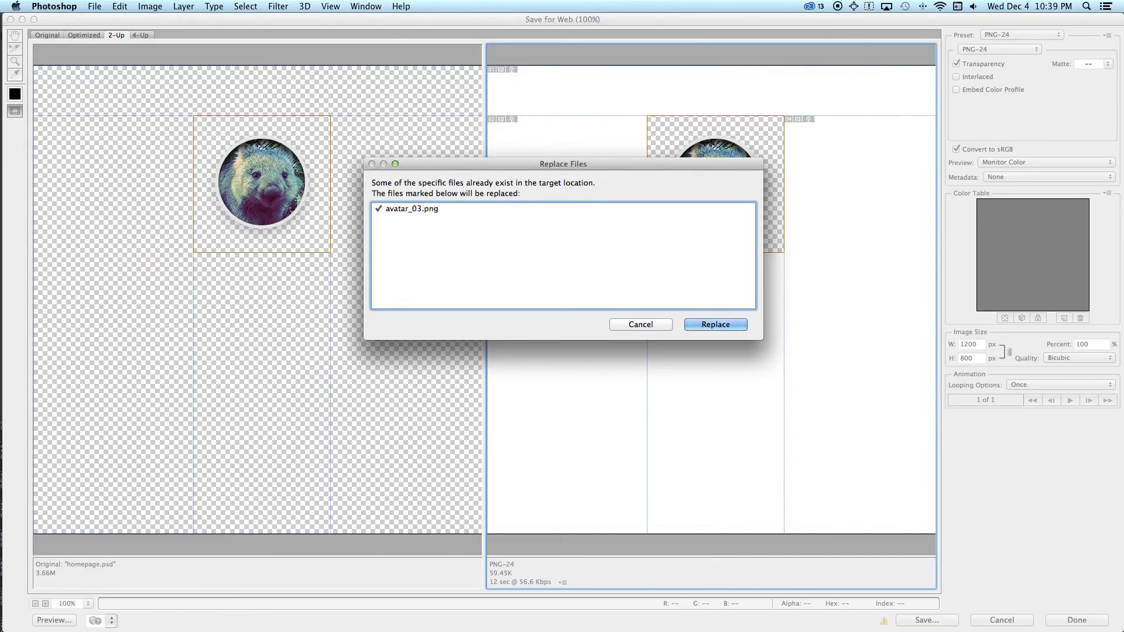
pyautogui.press('Return')
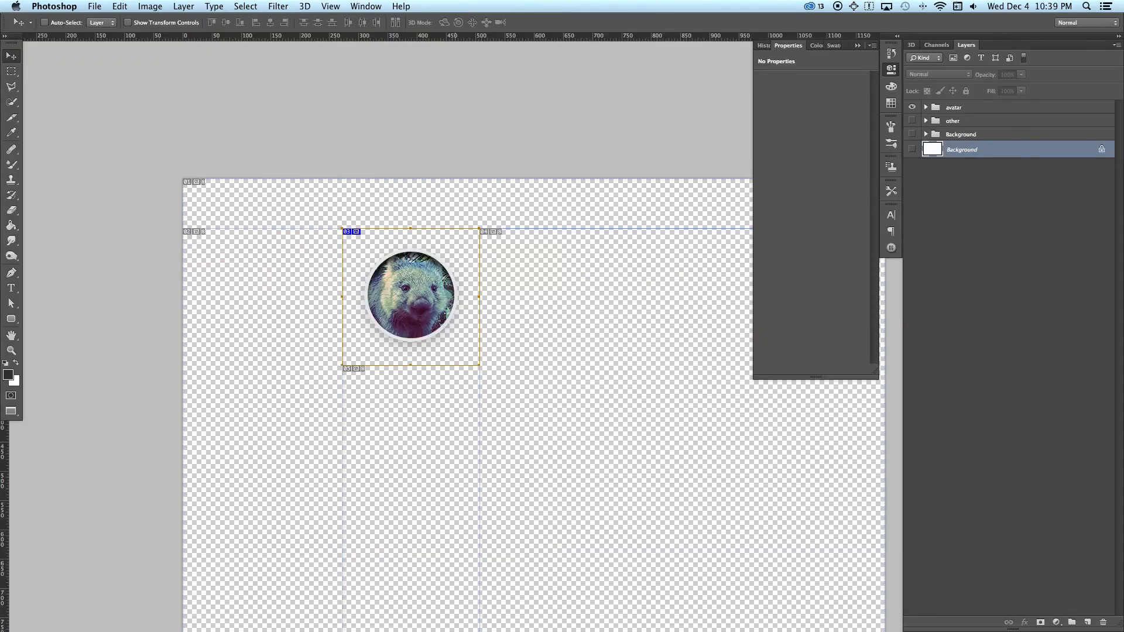
# Step: Show the Background and other layer groups again to restore the full page design
pyautogui.click(912, 134)
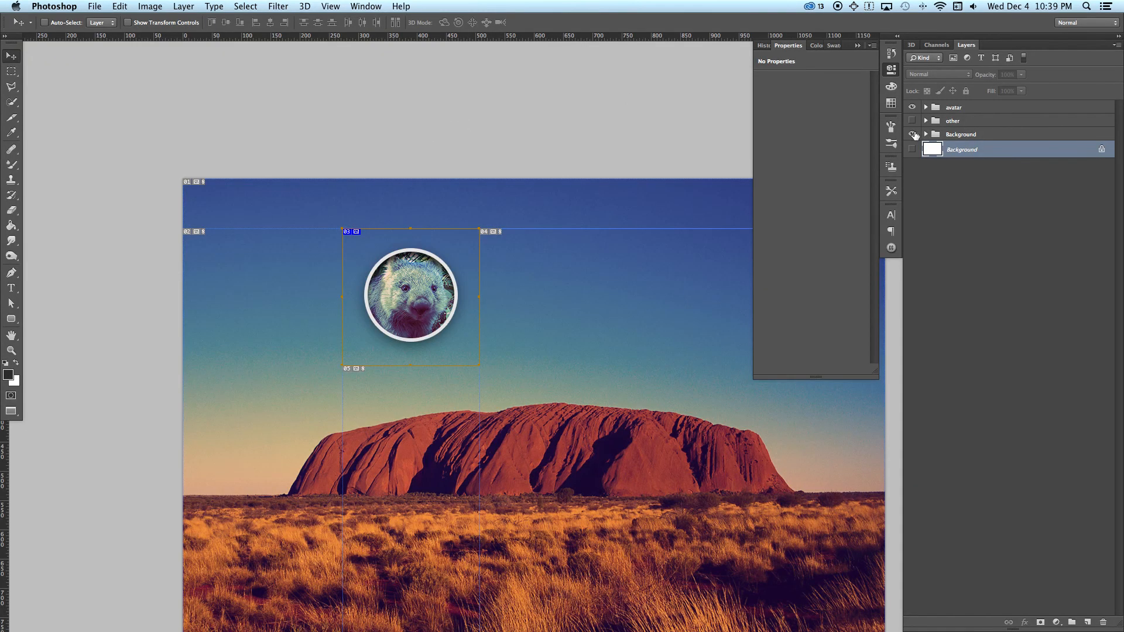
pyautogui.click(913, 121)
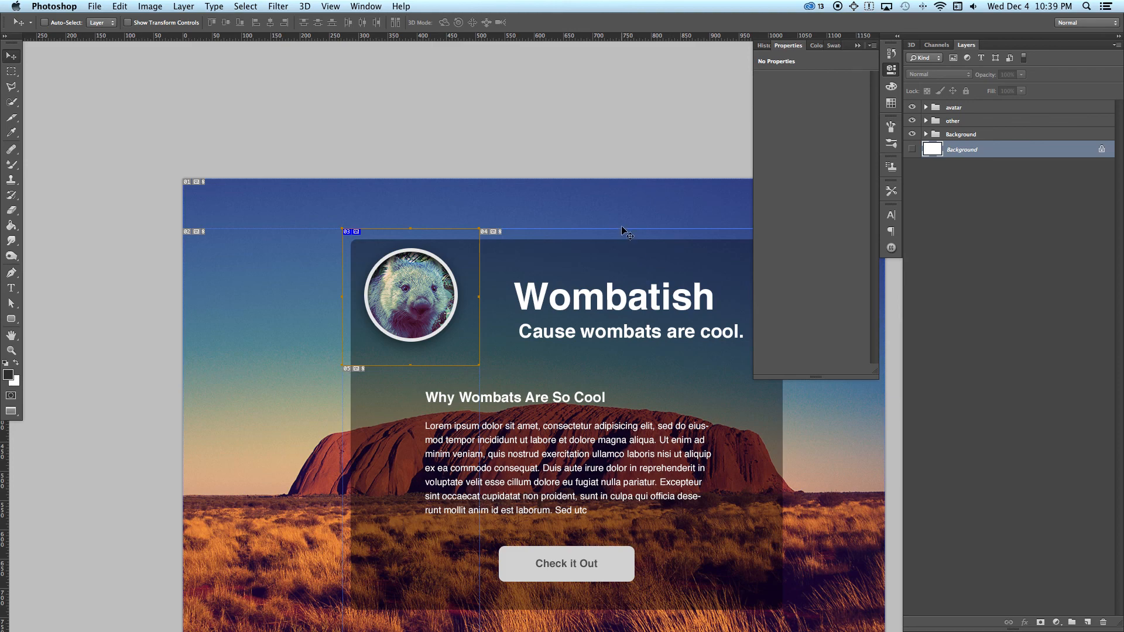
pyautogui.hscroll(3, 558, 202)
pyautogui.scroll(-1, 558, 202)
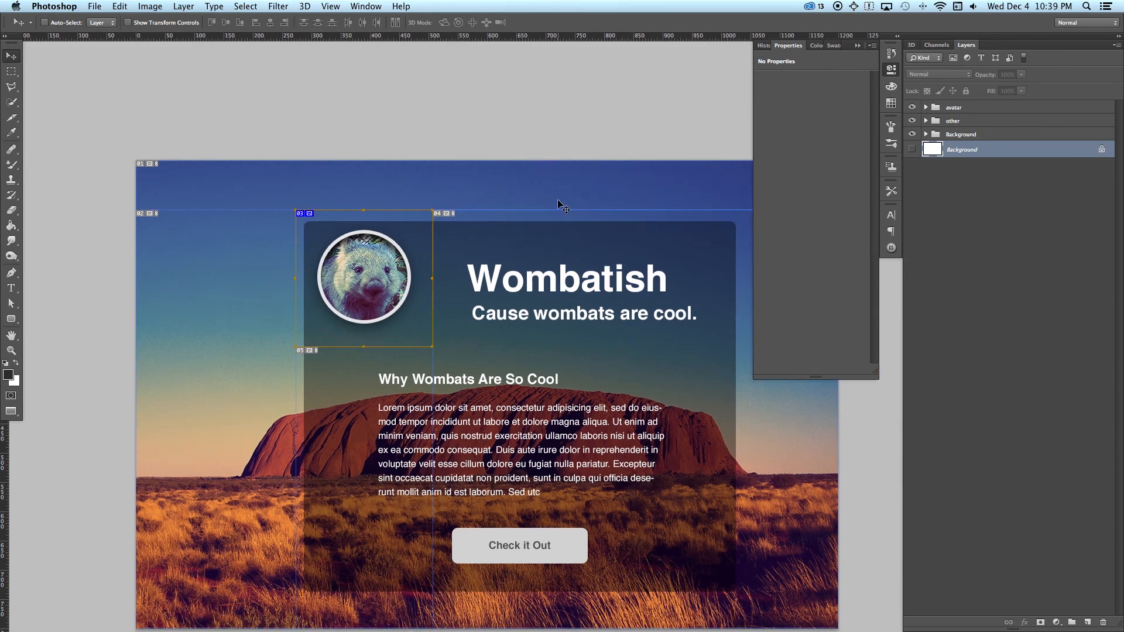
# Step: Reopen the Website/images folder from the desktop and preview the replaced avatar_03.png to check its transparency
pyautogui.press('F11')
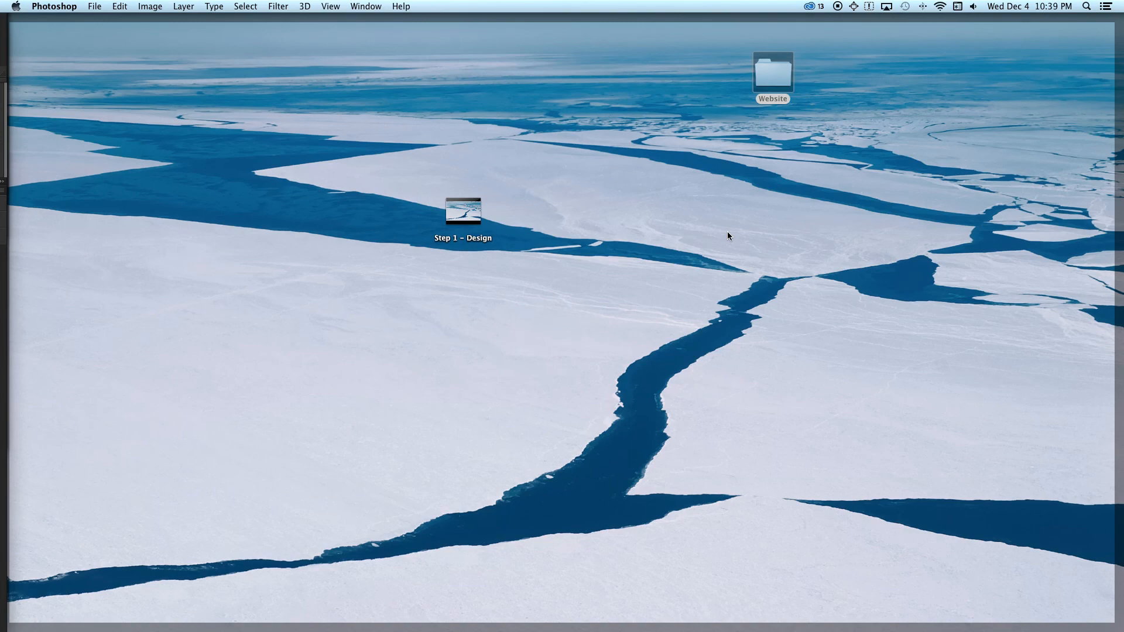
pyautogui.press('F11')
pyautogui.press('F11')
pyautogui.click(780, 89)
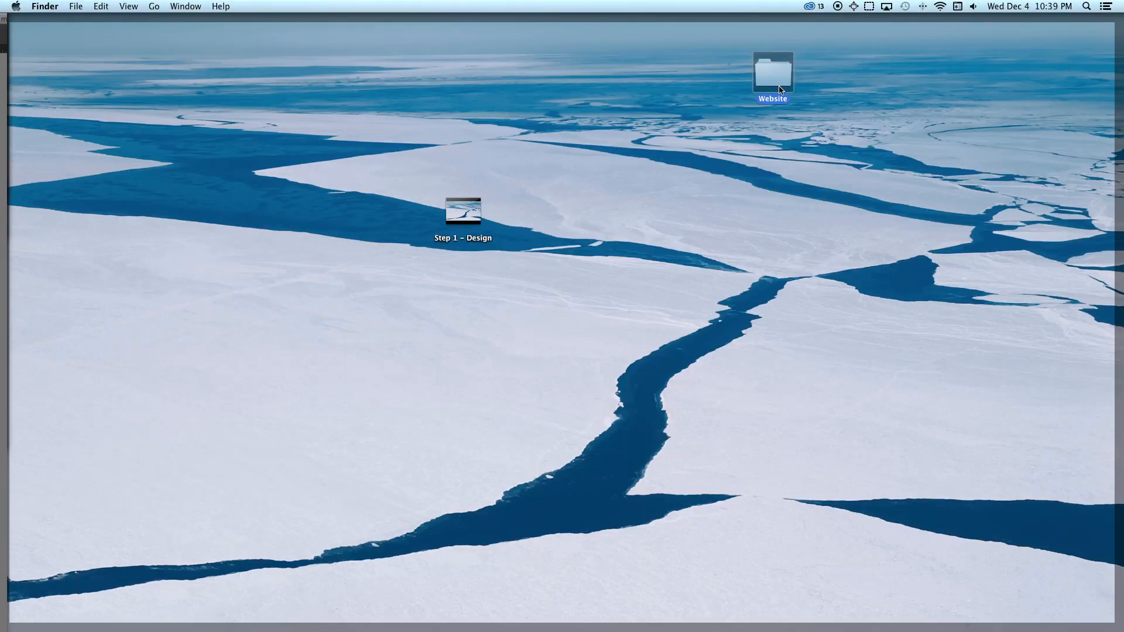
pyautogui.doubleClick(780, 105)
pyautogui.doubleClick(746, 181)
pyautogui.click(749, 183)
pyautogui.press('space')
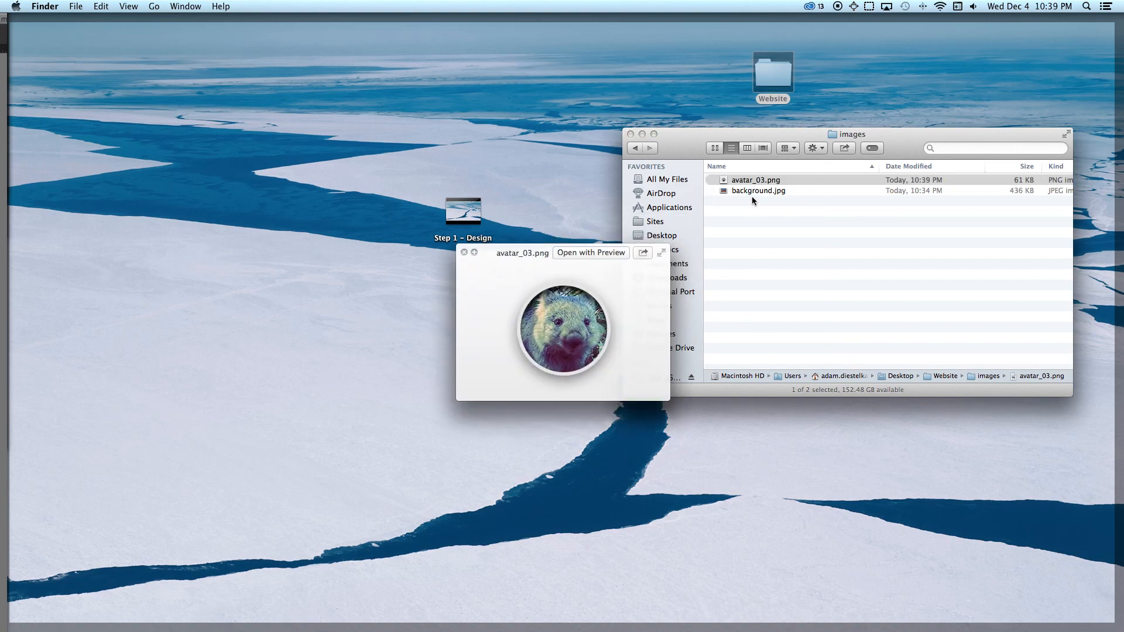
# Step: Preview background.jpg in the images folder, and rename avatar_03.png to avatar.png
pyautogui.click(755, 191)
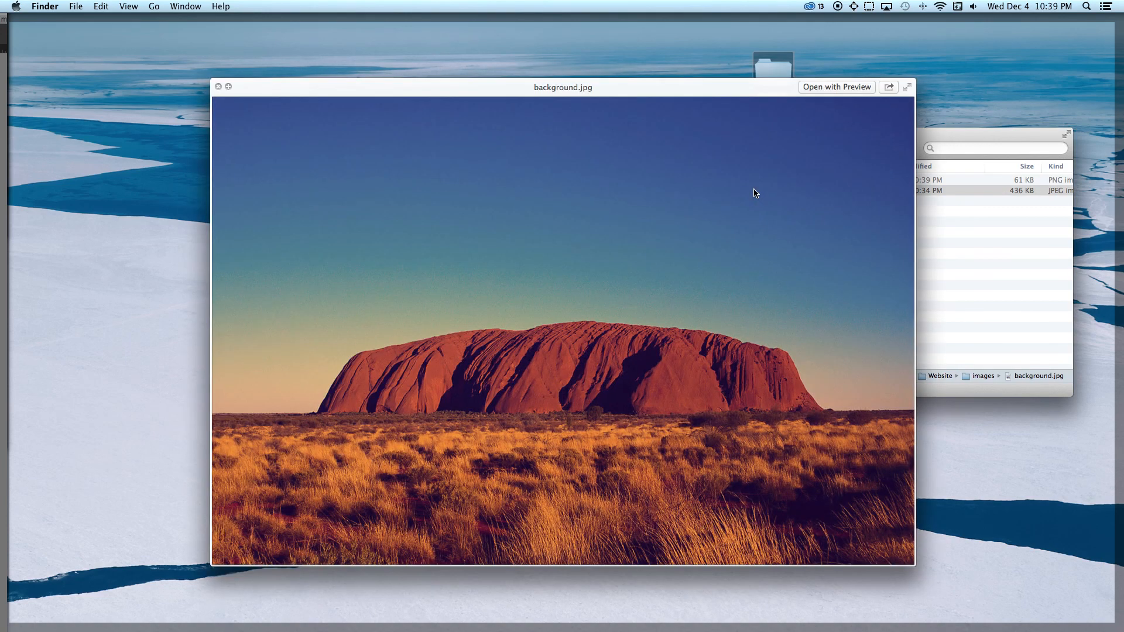
pyautogui.press('space')
pyautogui.press('Up')
pyautogui.press('Return')
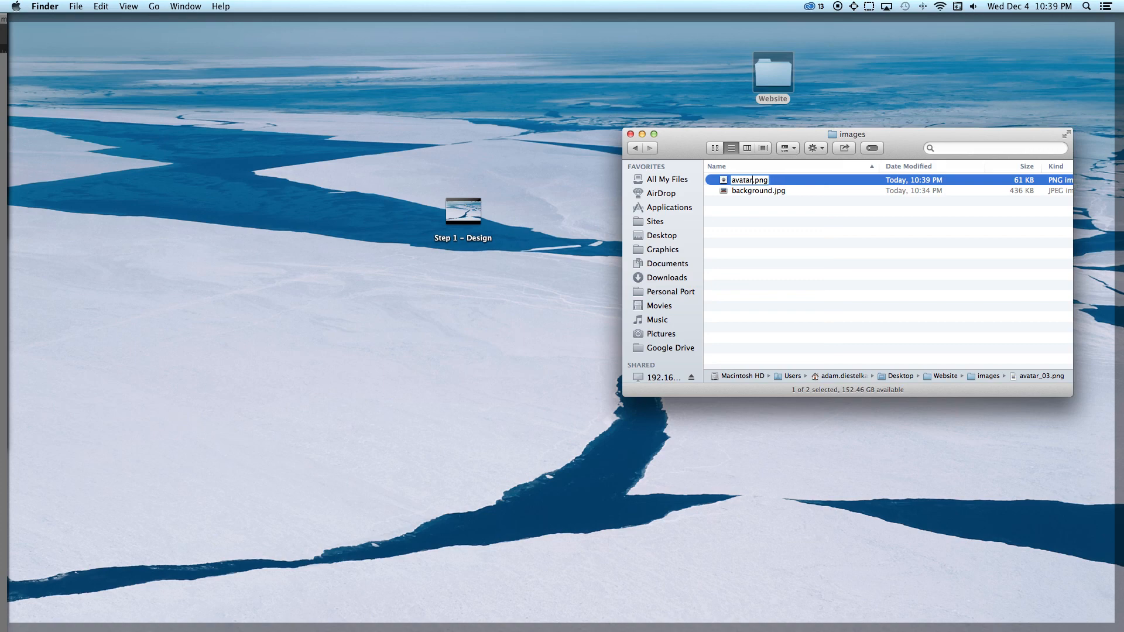
pyautogui.press('Return')
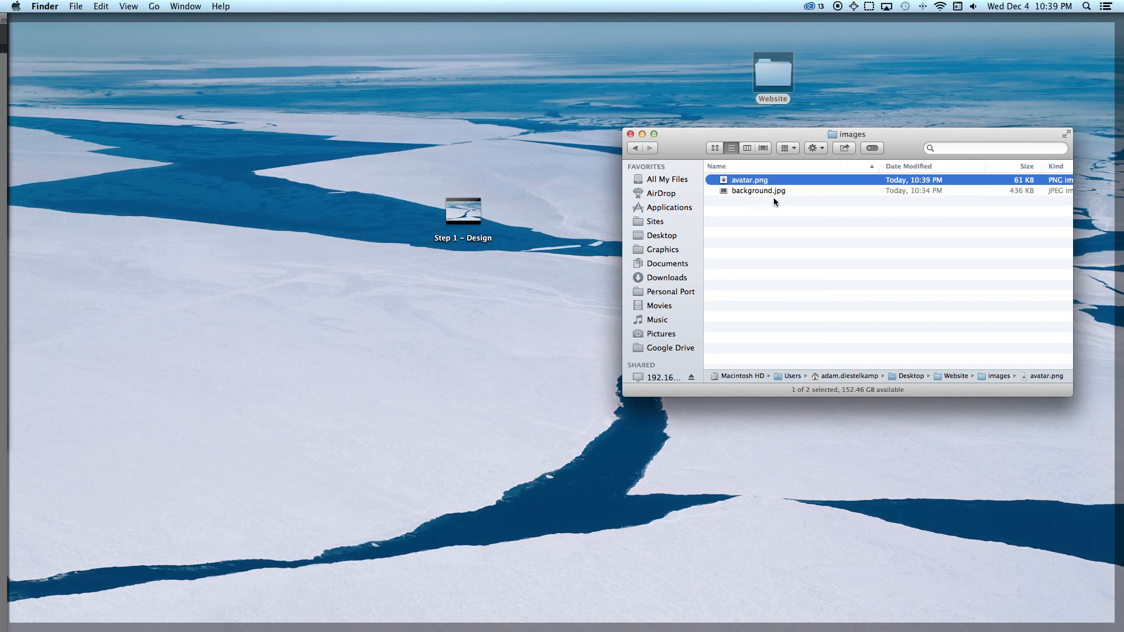
# Step: Go up to the Website folder, review the contents of its images subfolder, and return to the Website folder
pyautogui.press('super+Up')
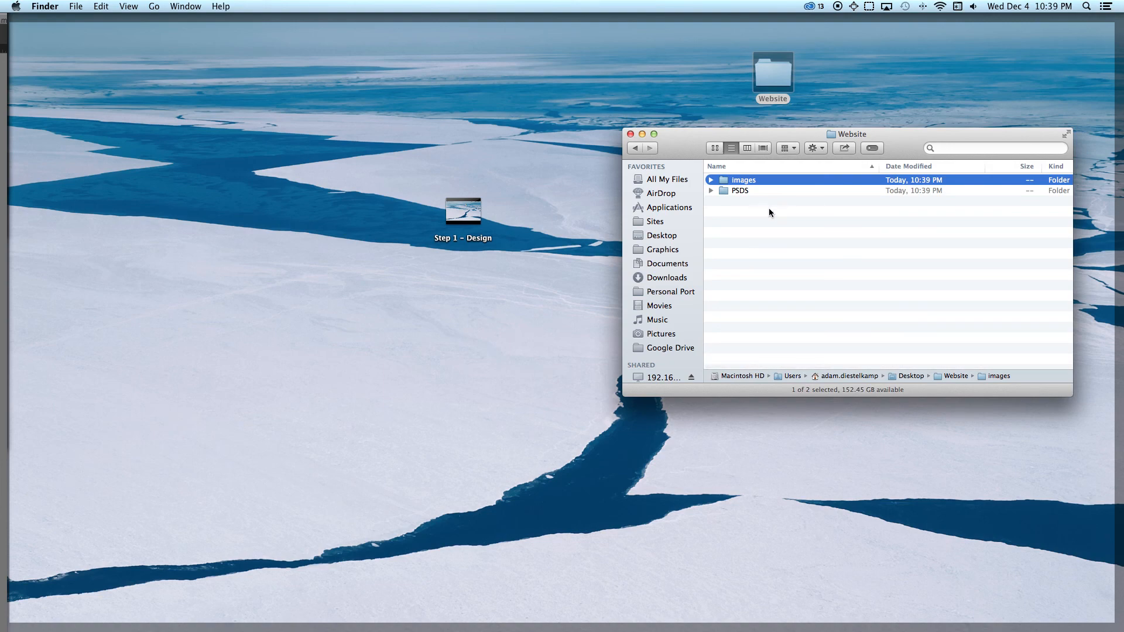
pyautogui.click(775, 219)
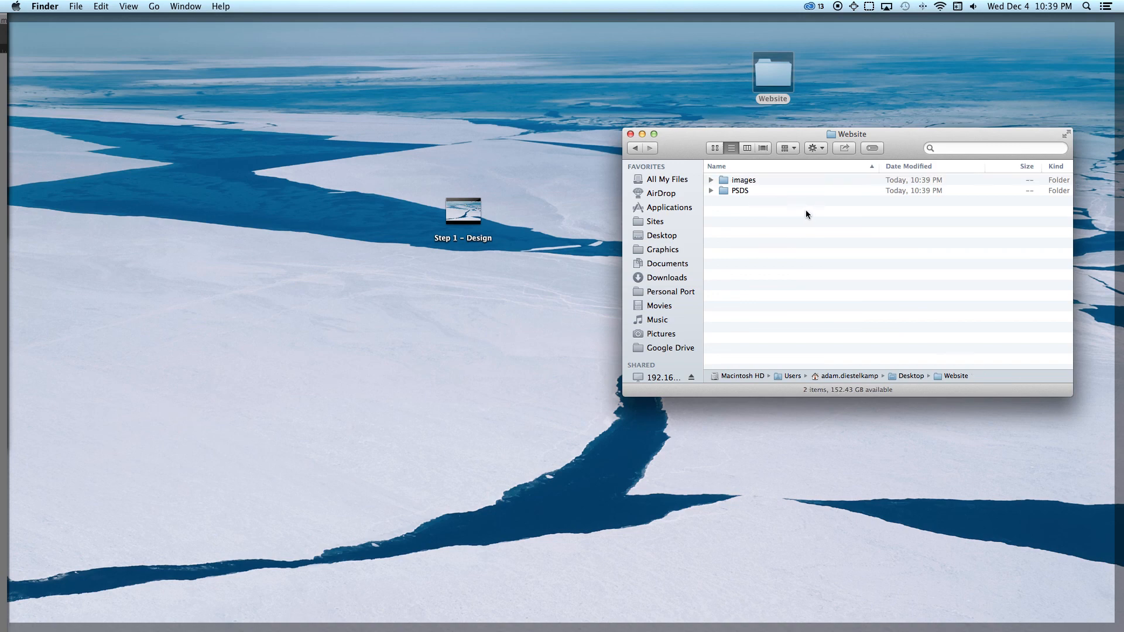
pyautogui.click(753, 180)
pyautogui.doubleClick(728, 180)
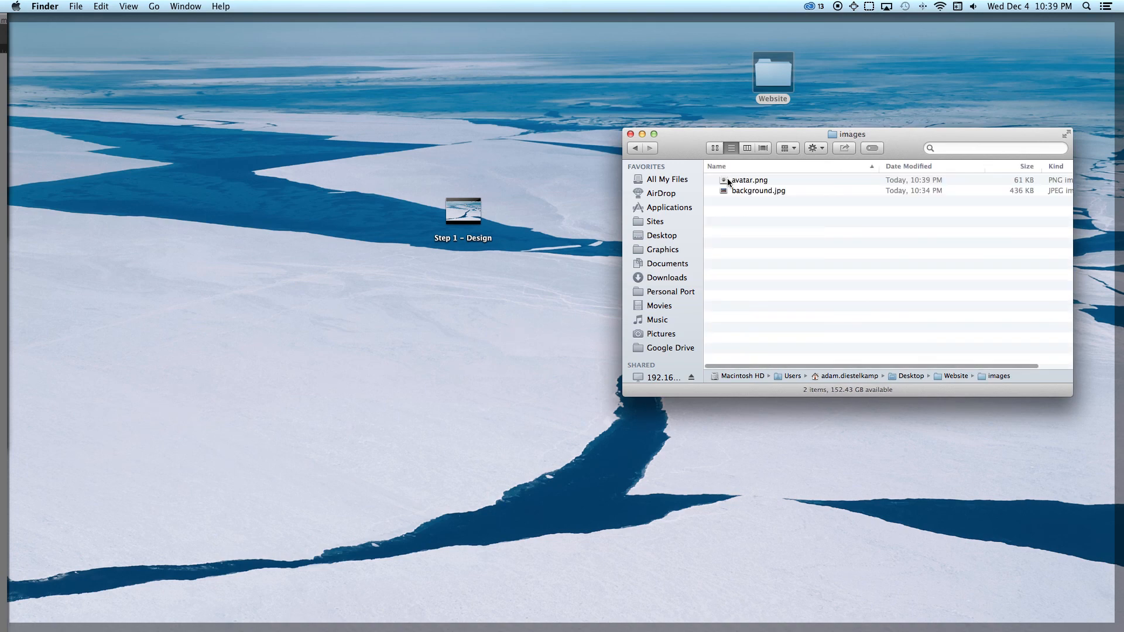
pyautogui.click(636, 148)
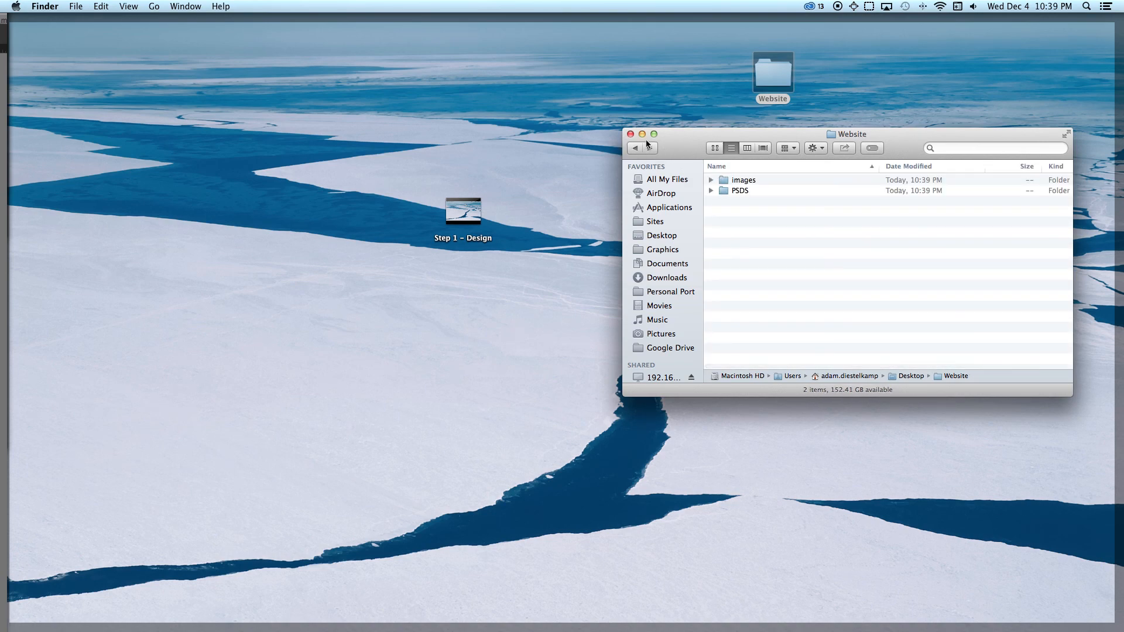